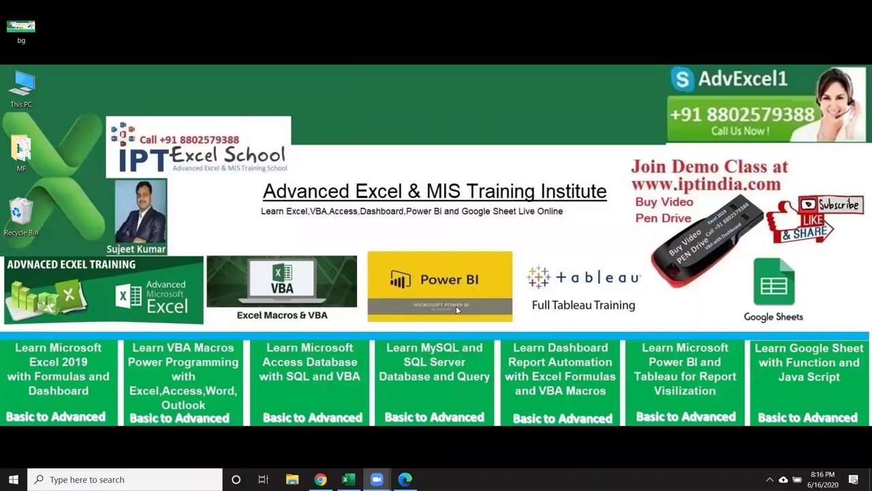
Bring the Book1 workbook back on screen at Sheet3 and select column F
{"action": "left_click", "coordinate": [347, 479]}
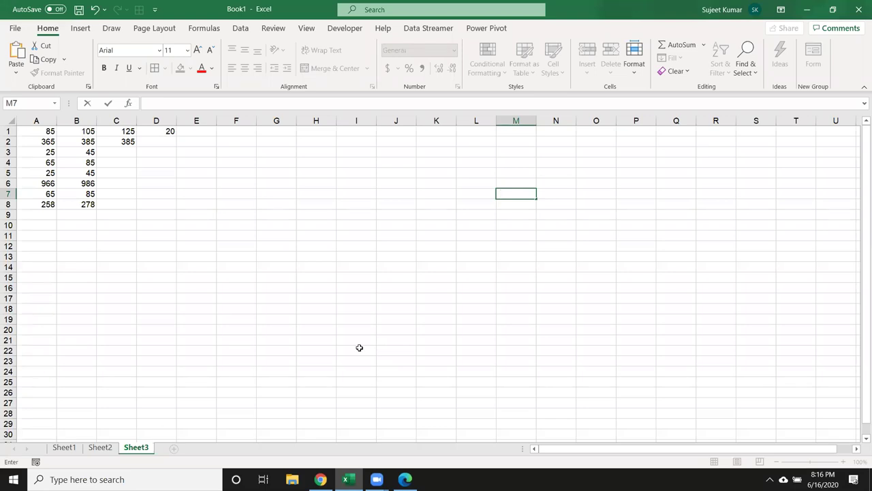
{"action": "key", "text": "Escape"}
{"action": "left_click", "coordinate": [235, 194]}
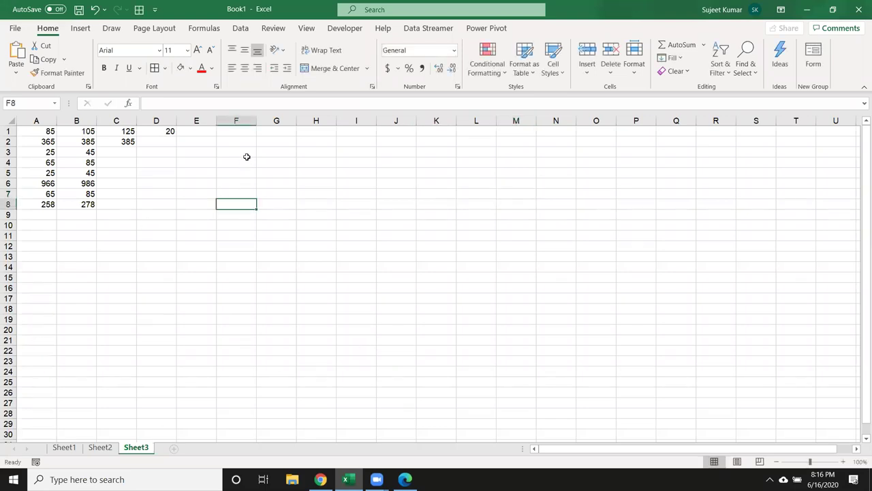
{"action": "left_click", "coordinate": [239, 133]}
{"action": "left_click", "coordinate": [235, 120]}
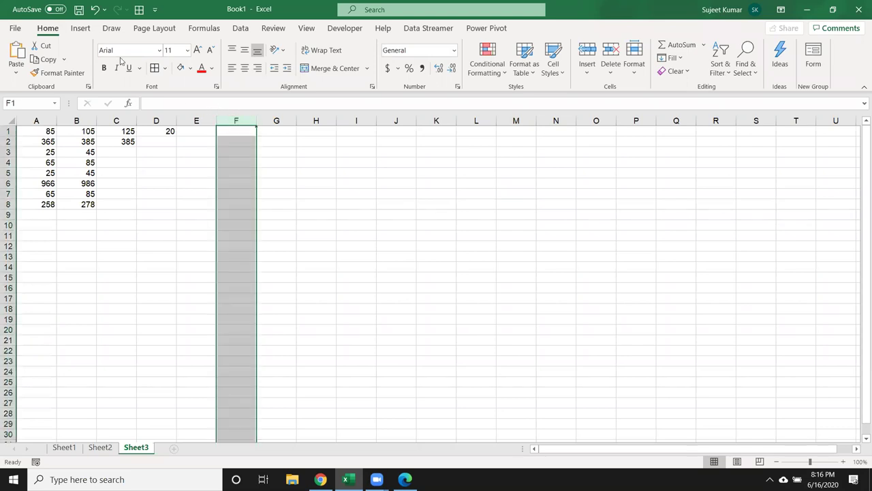
Check column F's Data Validation Allow options, cancel without changes, and select cell F1
{"action": "left_click", "coordinate": [250, 29]}
{"action": "left_click", "coordinate": [561, 71]}
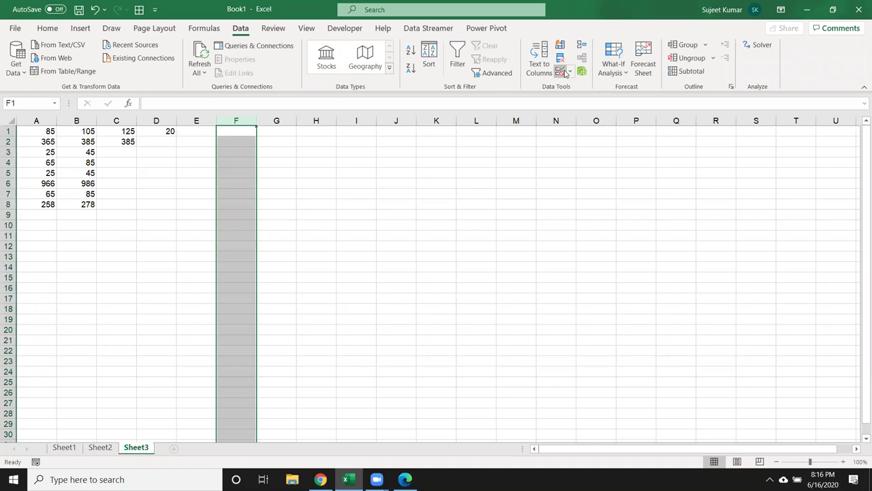
{"action": "left_click", "coordinate": [361, 207]}
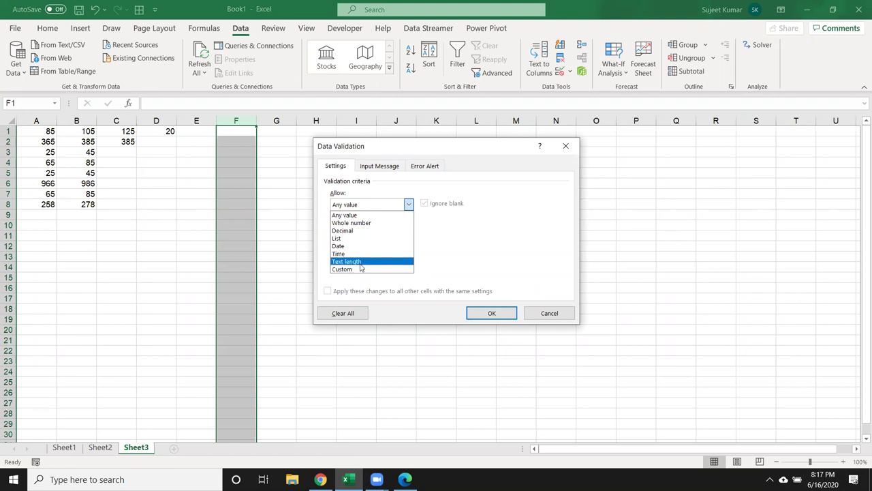
{"action": "key", "text": "Escape"}
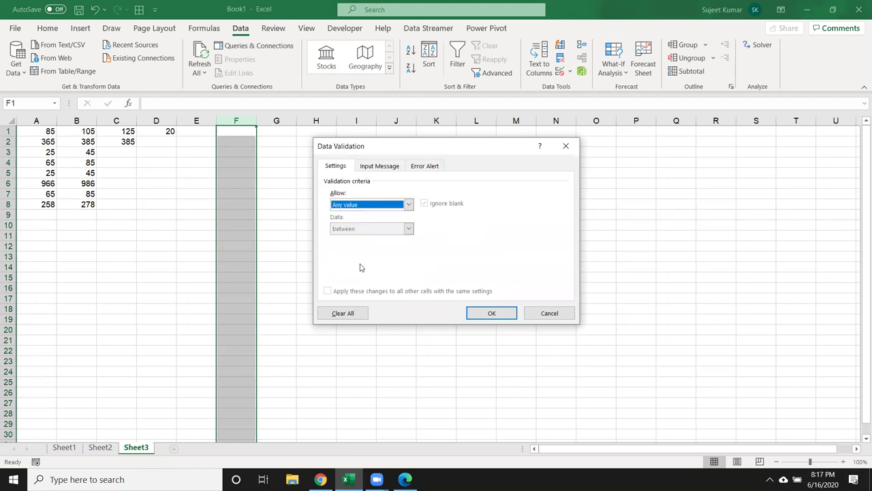
{"action": "key", "text": "Escape"}
{"action": "left_click", "coordinate": [240, 152]}
{"action": "left_click", "coordinate": [242, 131]}
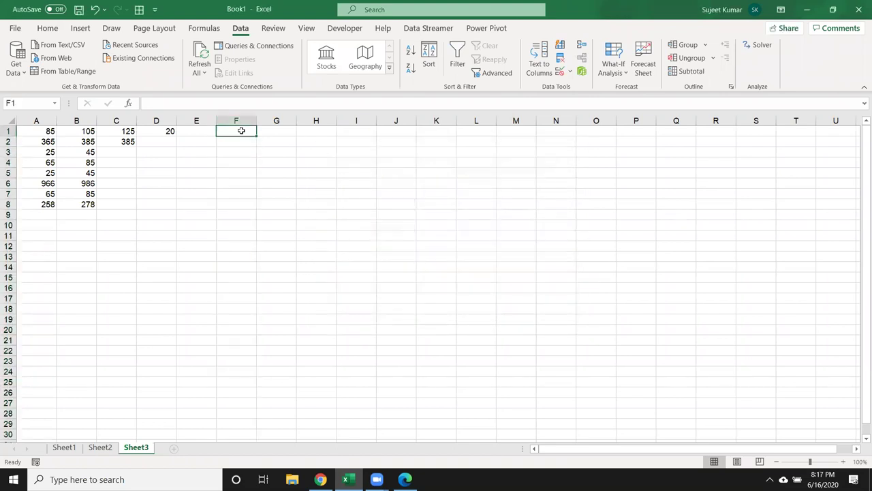
Type the heading 'Mobile' into cell F1 and commit it
{"action": "type", "text": "Mobile"}
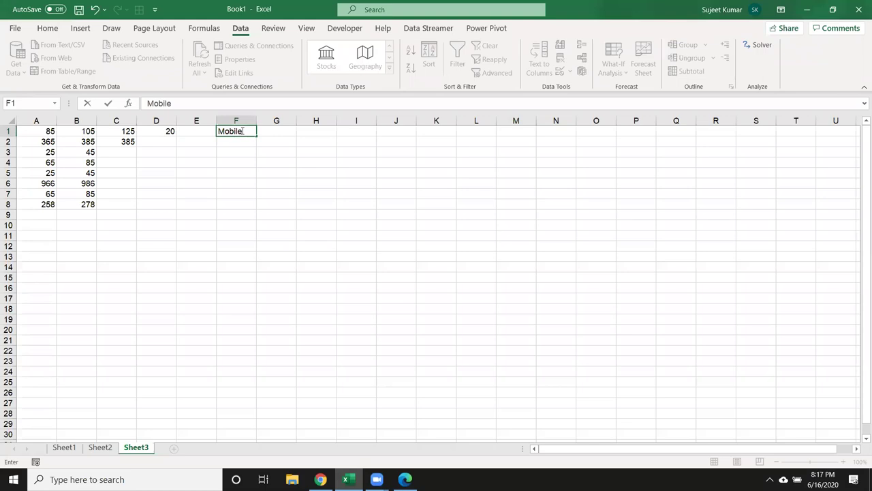
{"action": "left_click", "coordinate": [239, 121]}
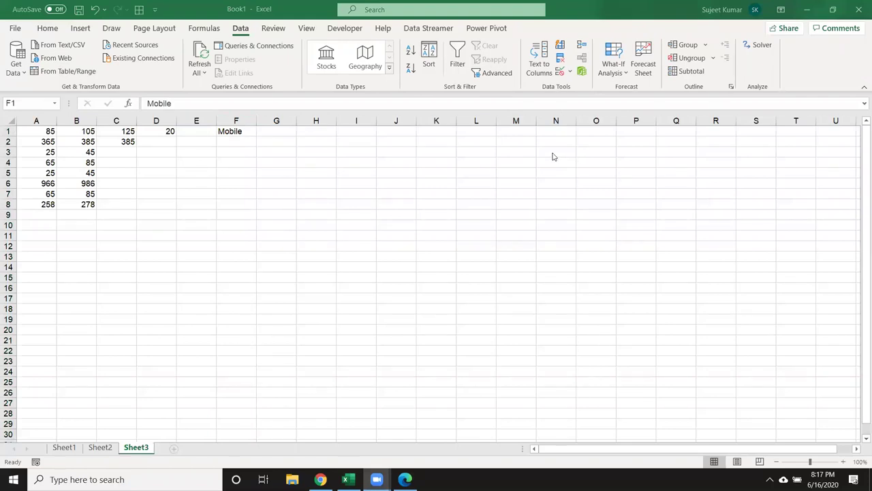
Validate column F as Text length equal to 10, then select F2 for testing
{"action": "key", "text": "ctrl+shift+Down"}
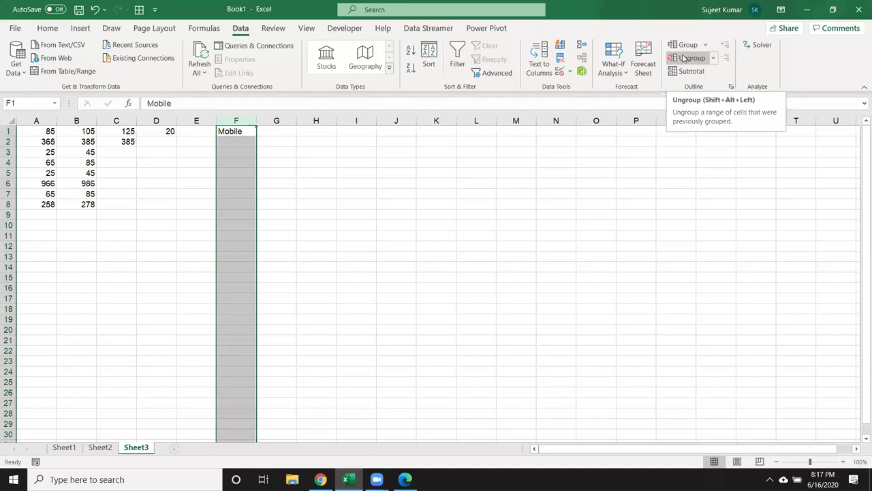
{"action": "left_click", "coordinate": [558, 74]}
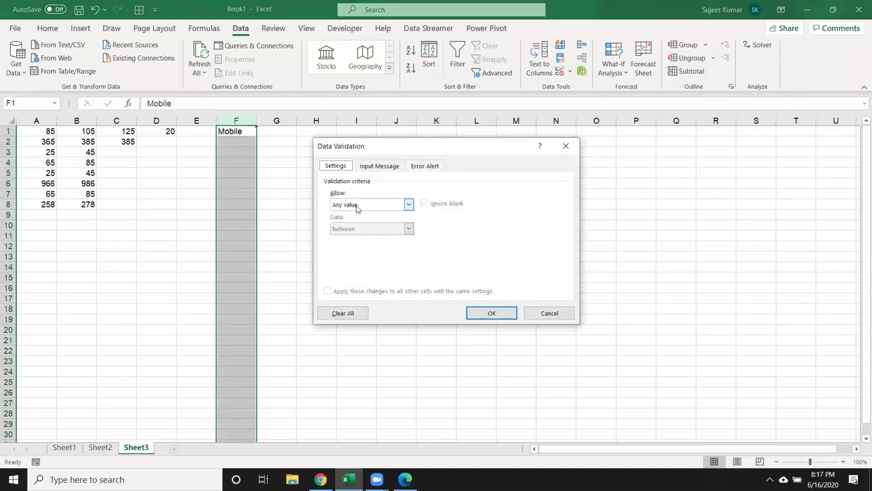
{"action": "left_click", "coordinate": [355, 208]}
{"action": "left_click", "coordinate": [367, 263]}
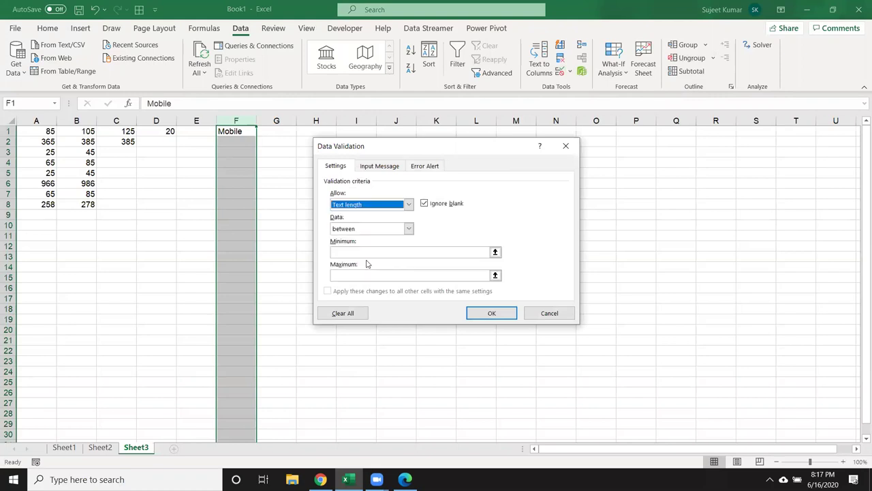
{"action": "left_click", "coordinate": [408, 229]}
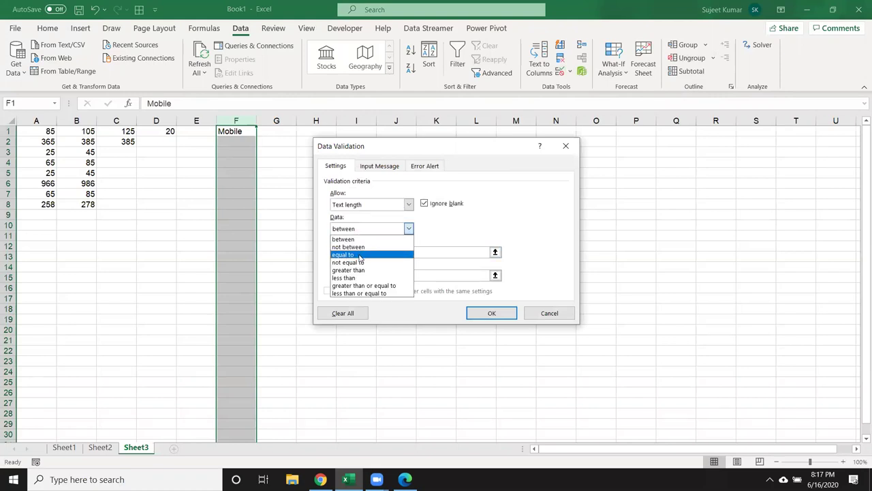
{"action": "left_click", "coordinate": [360, 255]}
{"action": "left_click", "coordinate": [356, 251]}
{"action": "type", "text": "10"}
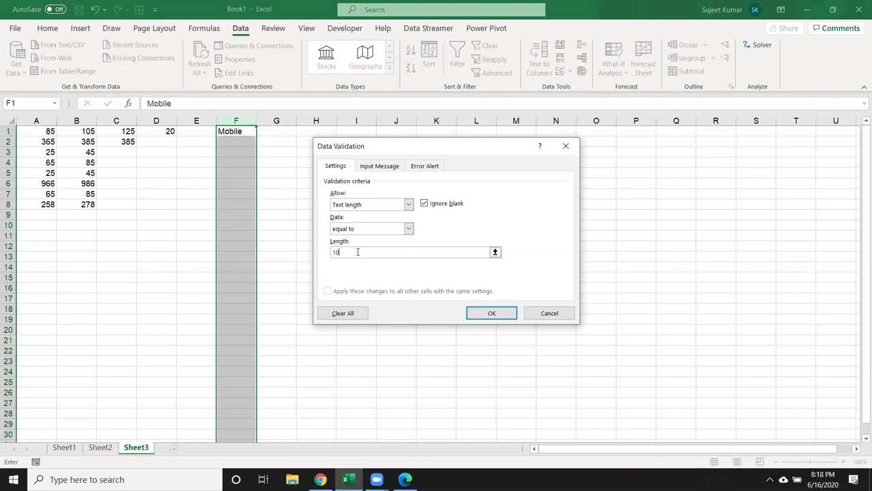
{"action": "left_click", "coordinate": [486, 317]}
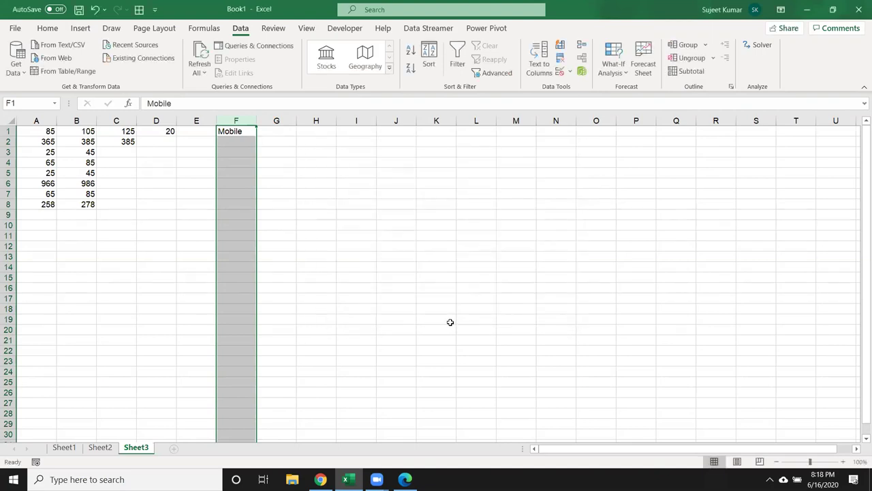
{"action": "left_click", "coordinate": [230, 141]}
Enter 146316 in F2, cancel the rejected entry, and reselect column F
{"action": "type", "text": "146316"}
{"action": "key", "text": "Return"}
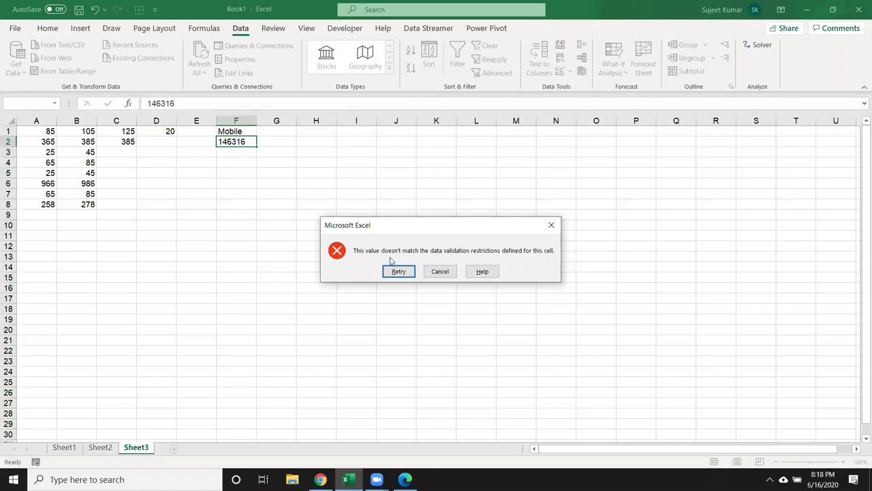
{"action": "left_click", "coordinate": [440, 271]}
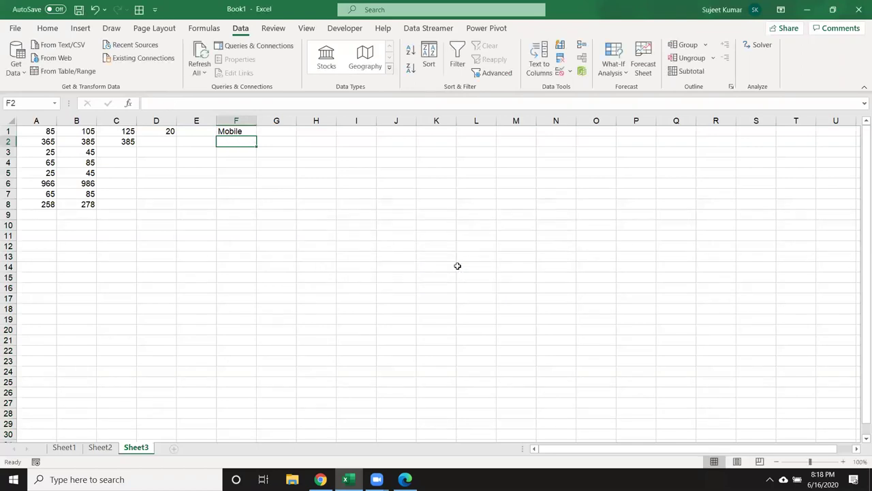
{"action": "left_click", "coordinate": [248, 120]}
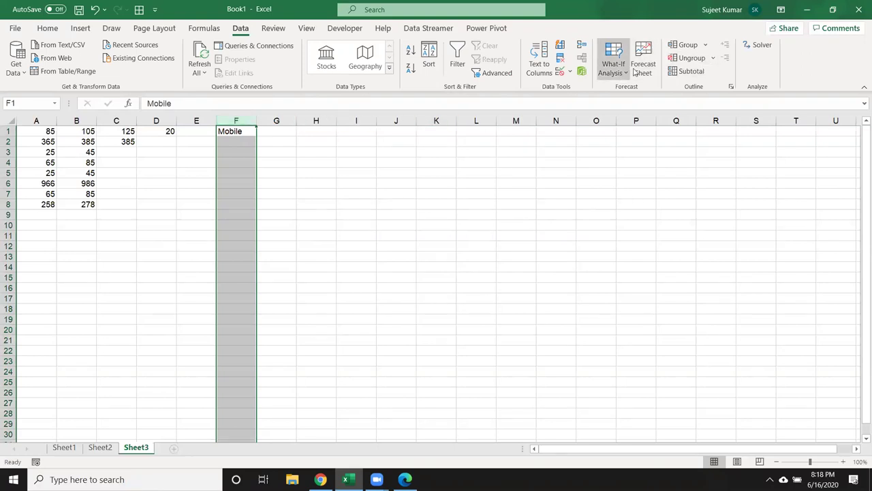
Check column F's Input Message validation options, close them, and select the F1 heading
{"action": "left_click", "coordinate": [559, 73]}
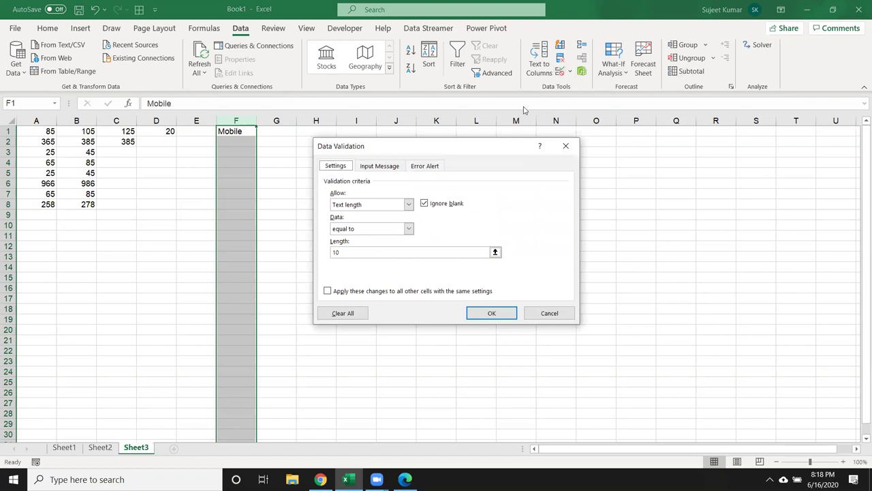
{"action": "left_click", "coordinate": [373, 167]}
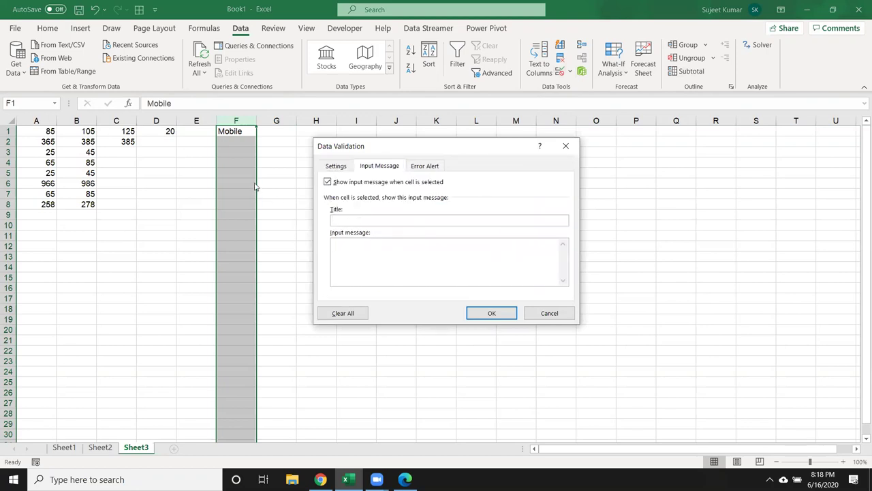
{"action": "key", "text": "Escape"}
{"action": "left_click", "coordinate": [277, 159]}
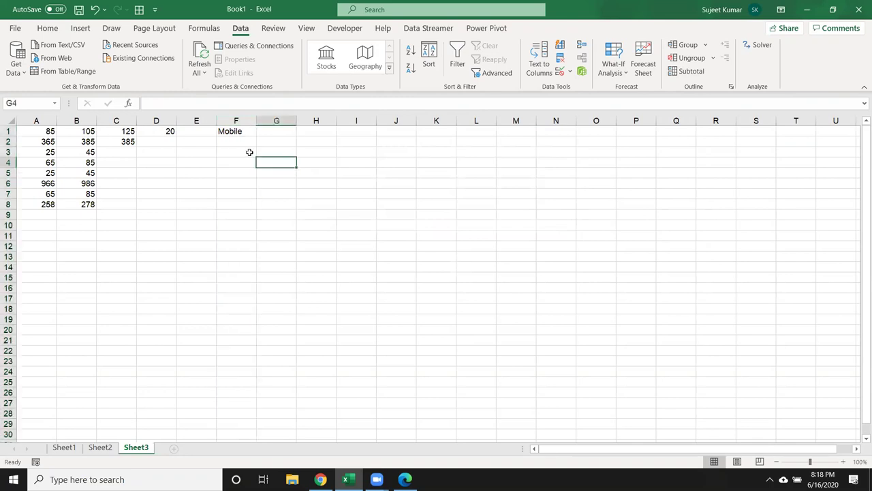
{"action": "left_click", "coordinate": [237, 132]}
Add a comment reading 'Please Mobile Number' to cell F1 and post it
{"action": "right_click", "coordinate": [237, 132]}
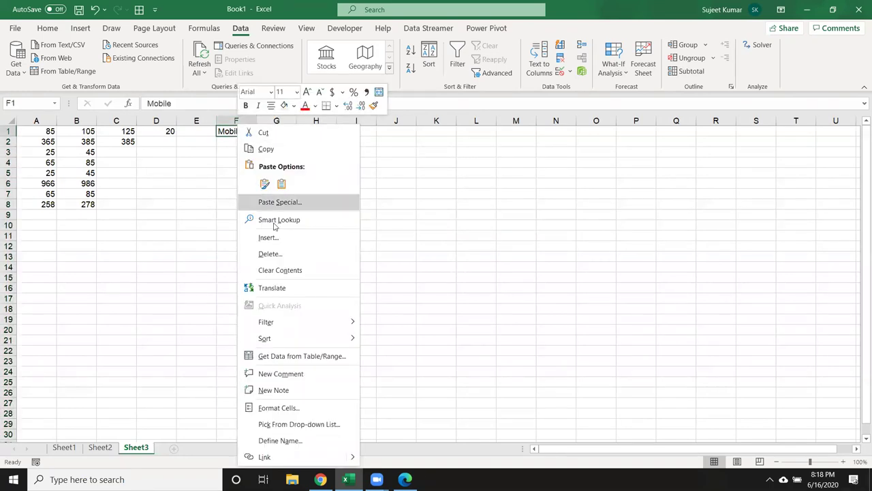
{"action": "left_click", "coordinate": [292, 374]}
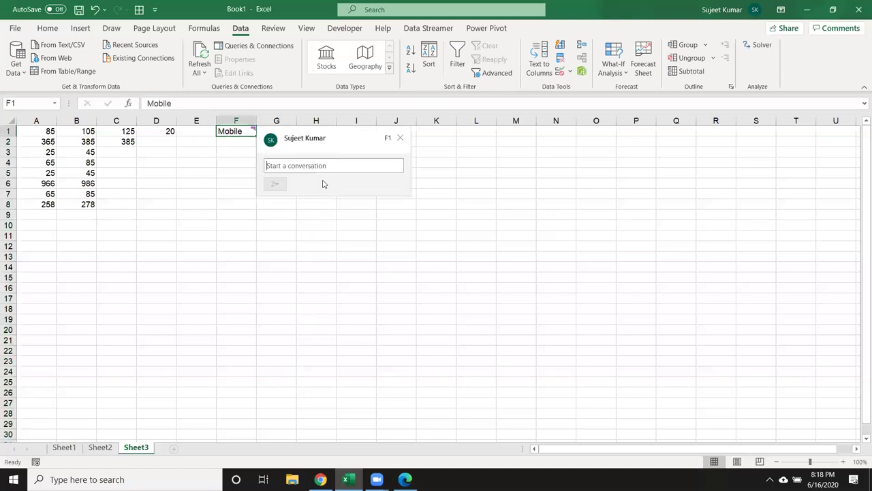
{"action": "type", "text": "Please Mobile Number"}
{"action": "left_click", "coordinate": [284, 189]}
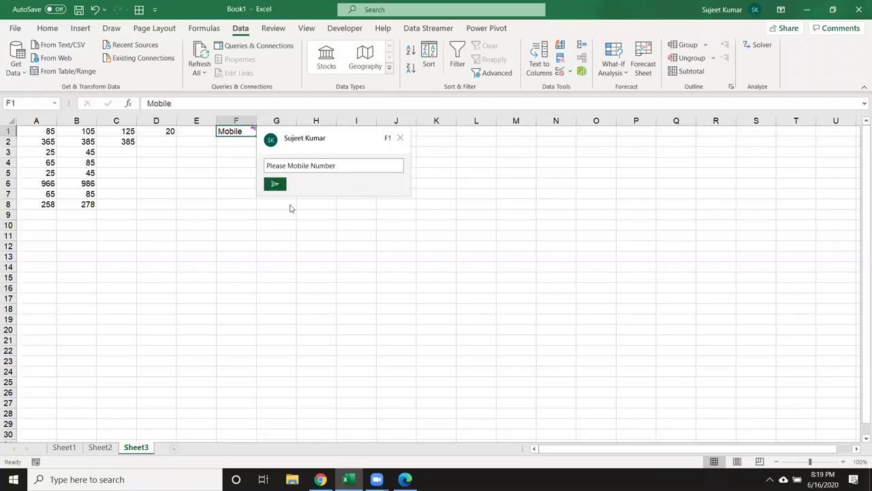
{"action": "left_click", "coordinate": [461, 268]}
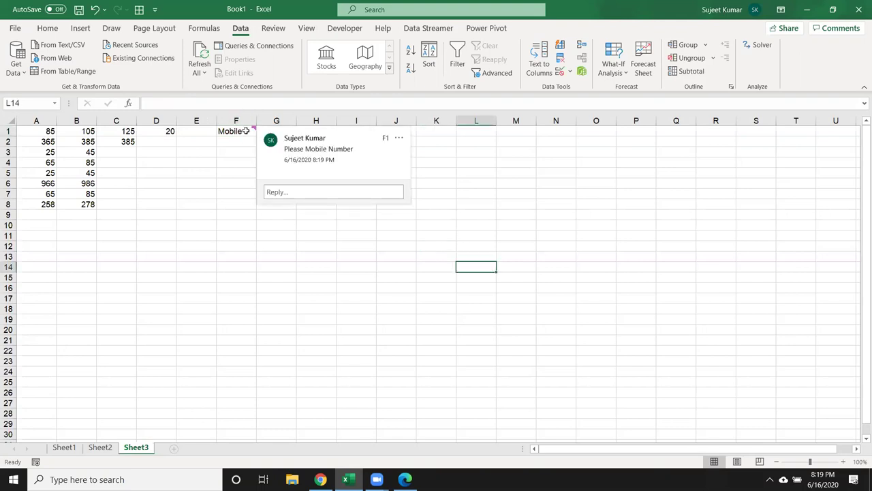
Move the selection around the cells near the Mobile heading, back toward F2
{"action": "left_click", "coordinate": [329, 257]}
{"action": "key", "text": "Left"}
{"action": "key", "text": "Left"}
{"action": "key", "text": "Left"}
{"action": "key", "text": "Up"}
{"action": "key", "text": "Up"}
{"action": "key", "text": "Up"}
{"action": "key", "text": "Up"}
{"action": "key", "text": "Up"}
{"action": "key", "text": "Up"}
{"action": "key", "text": "Up"}
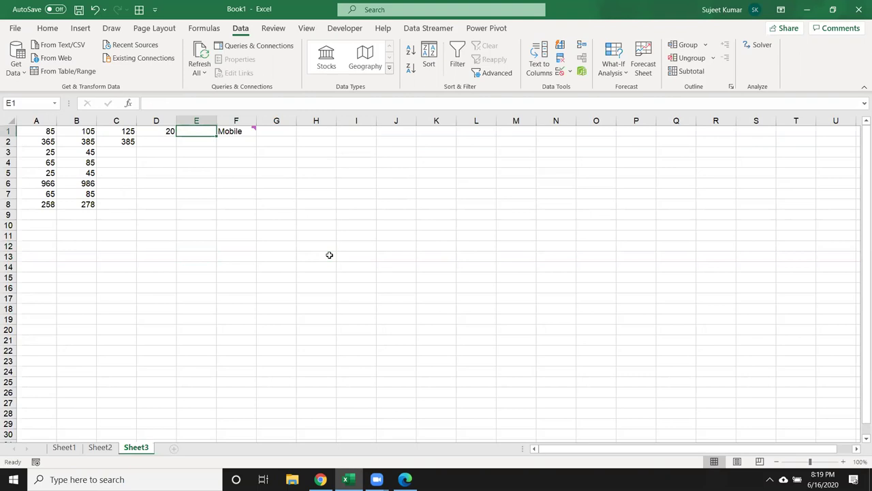
{"action": "key", "text": "Right"}
{"action": "key", "text": "Down"}
{"action": "key", "text": "Right"}
{"action": "key", "text": "Left"}
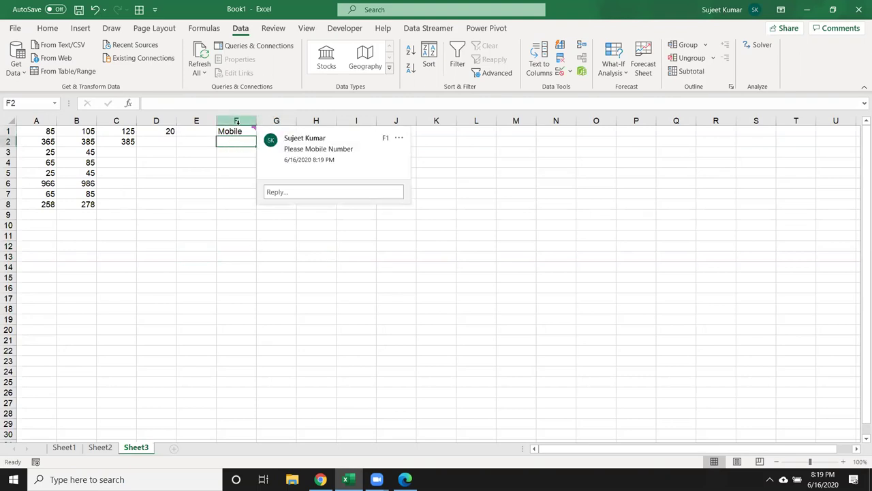
Give column F the input message title 'Mobile Number' and text 'Please Enter Only Mobile'
{"action": "left_click", "coordinate": [237, 121]}
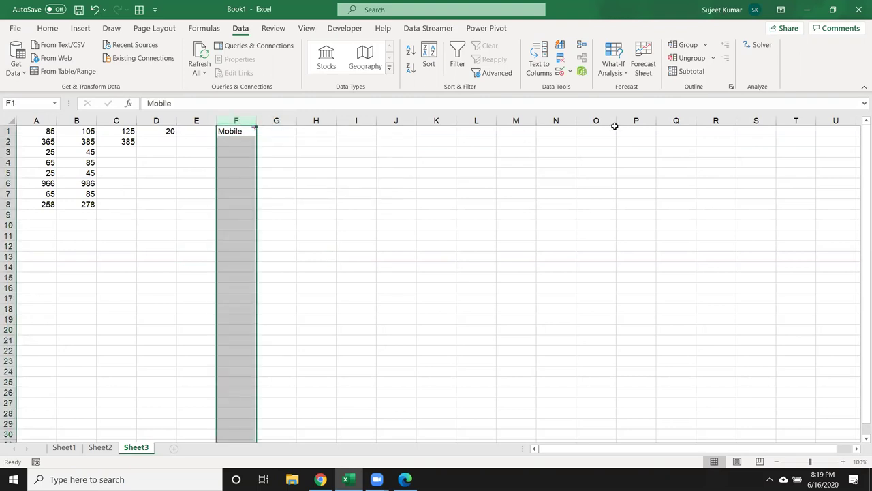
{"action": "left_click", "coordinate": [560, 71]}
{"action": "left_click", "coordinate": [397, 166]}
{"action": "left_click", "coordinate": [344, 221]}
{"action": "type", "text": "Mobile"}
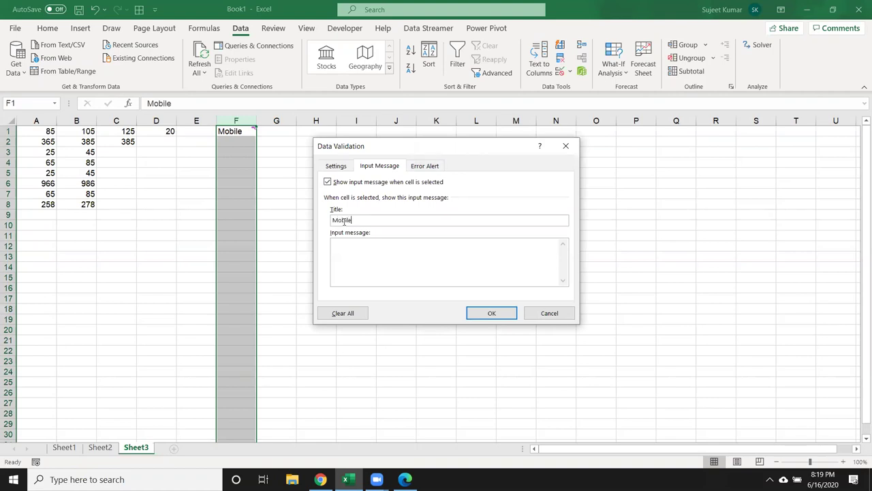
{"action": "type", "text": "Num"}
{"action": "type", "text": "ber"}
{"action": "type", "text": "Pl"}
{"action": "type", "text": "ease Enter "}
{"action": "type", "text": "Only "}
{"action": "type", "text": "Mobile"}
{"action": "left_click", "coordinate": [481, 319]}
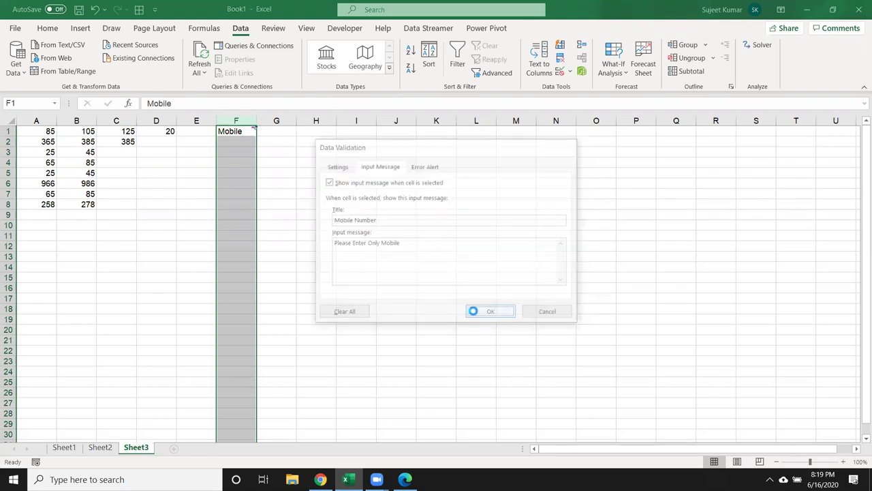
{"action": "left_click", "coordinate": [403, 233]}
Move on and off F4 to preview the prompt, then reselect column F
{"action": "left_click", "coordinate": [279, 159]}
{"action": "key", "text": "Left"}
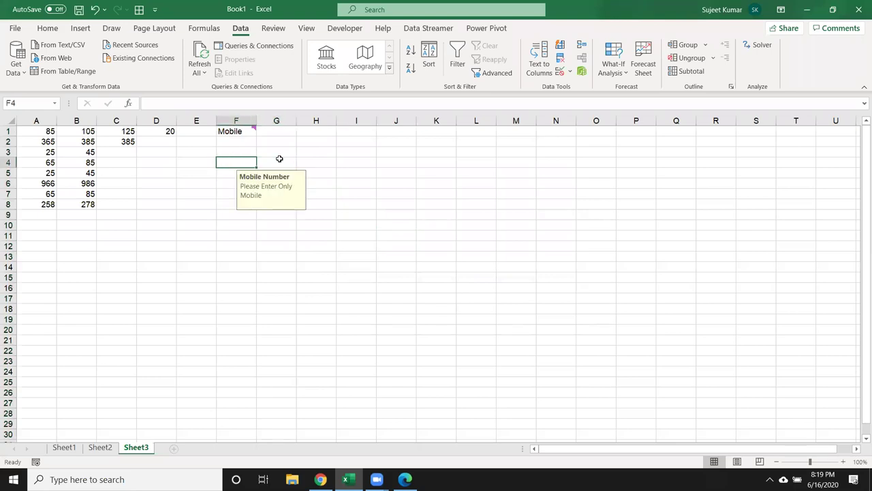
{"action": "left_click", "coordinate": [279, 159]}
{"action": "key", "text": "Left"}
{"action": "left_click", "coordinate": [279, 159]}
{"action": "key", "text": "Left"}
{"action": "left_click", "coordinate": [240, 121]}
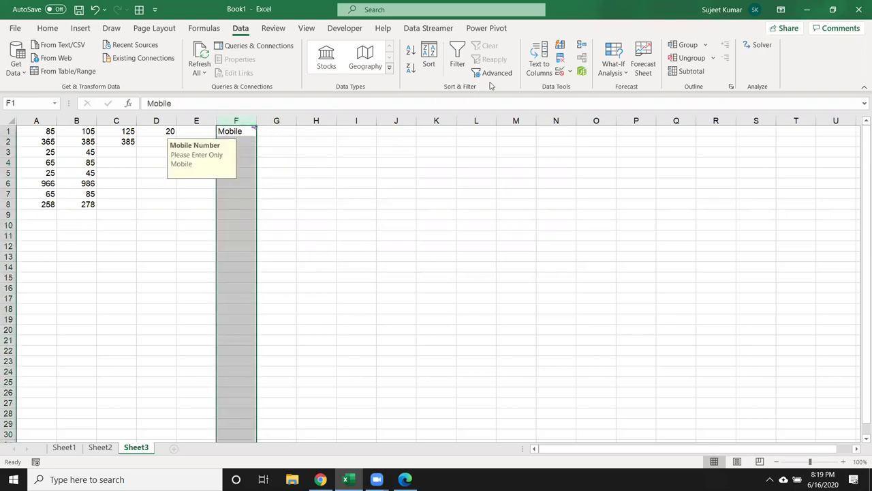
Set column F's error alert: title 'Wrong Mobile Number', message 'Please Re-Check your Entered Mobile Number'
{"action": "left_click", "coordinate": [560, 71]}
{"action": "left_click", "coordinate": [425, 166]}
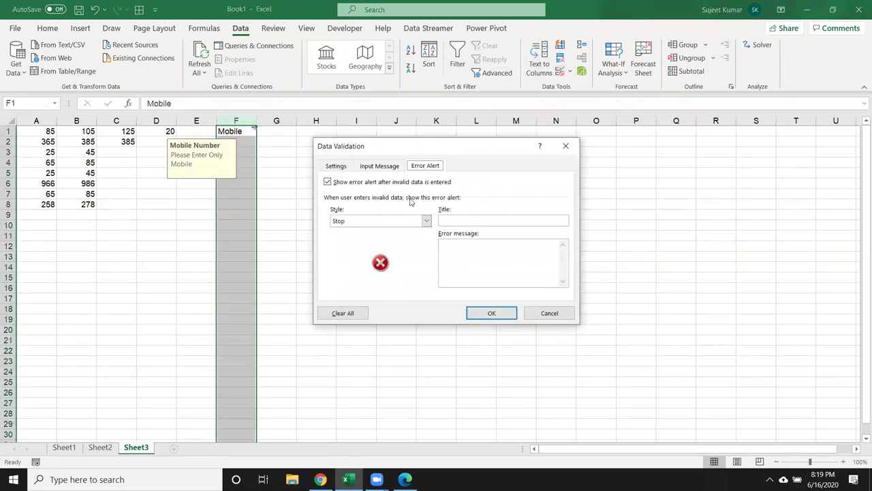
{"action": "left_click", "coordinate": [450, 222]}
{"action": "type", "text": "Wr"}
{"action": "type", "text": "ngMobile "}
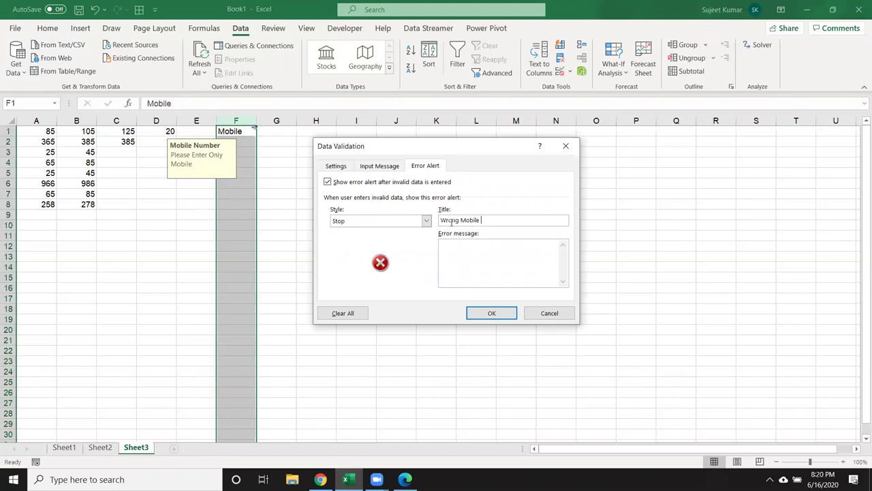
{"action": "type", "text": "Number"}
{"action": "type", "text": "Please Re-Check"}
{"action": "type", "text": " you"}
{"action": "type", "text": "r "}
{"action": "type", "text": "Enter"}
{"action": "type", "text": "ed Mobi"}
{"action": "type", "text": "le "}
{"action": "type", "text": "Number"}
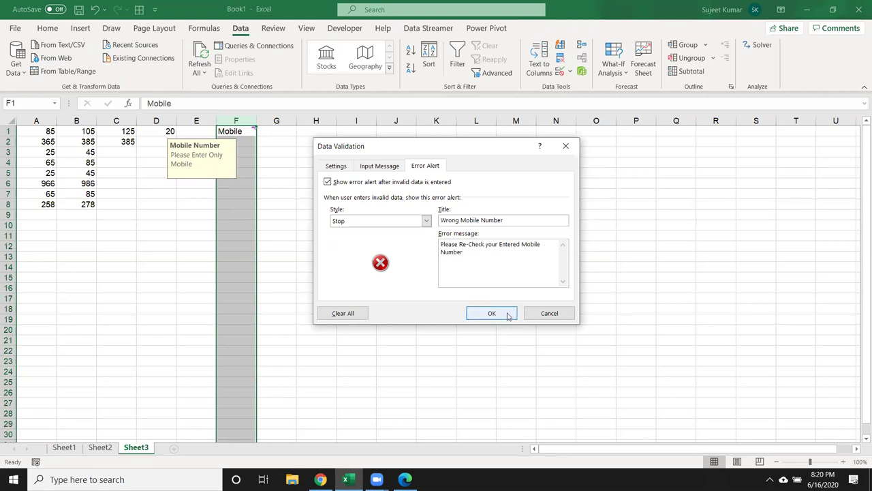
{"action": "left_click", "coordinate": [510, 314]}
Enter 5 in F2 to trigger the stop alert
{"action": "left_click", "coordinate": [305, 161]}
{"action": "left_click", "coordinate": [251, 140]}
{"action": "type", "text": "5"}
{"action": "key", "text": "Return"}
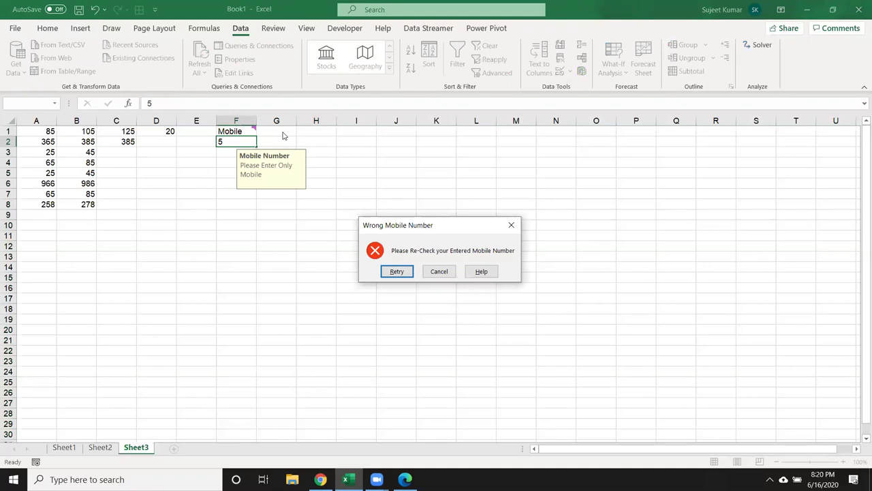
Discard the rejected 5 and reopen column F's validation error alert settings
{"action": "key", "text": "Escape"}
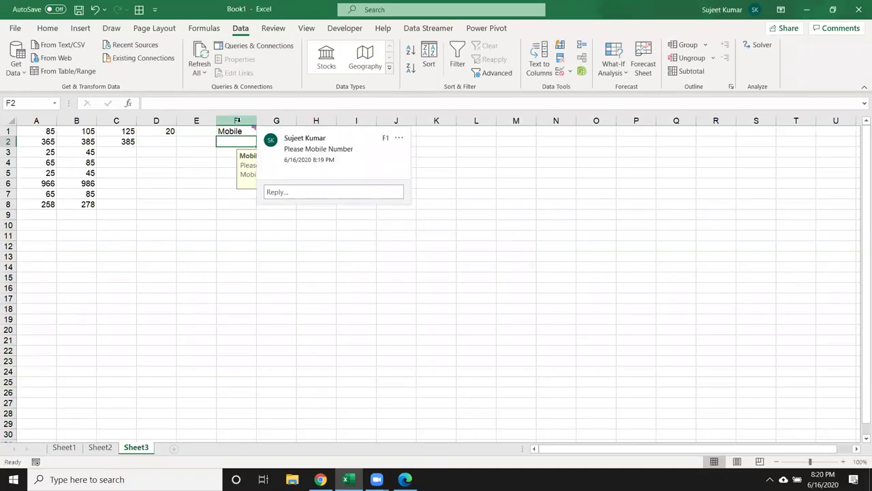
{"action": "left_click", "coordinate": [236, 121]}
{"action": "left_click", "coordinate": [560, 71]}
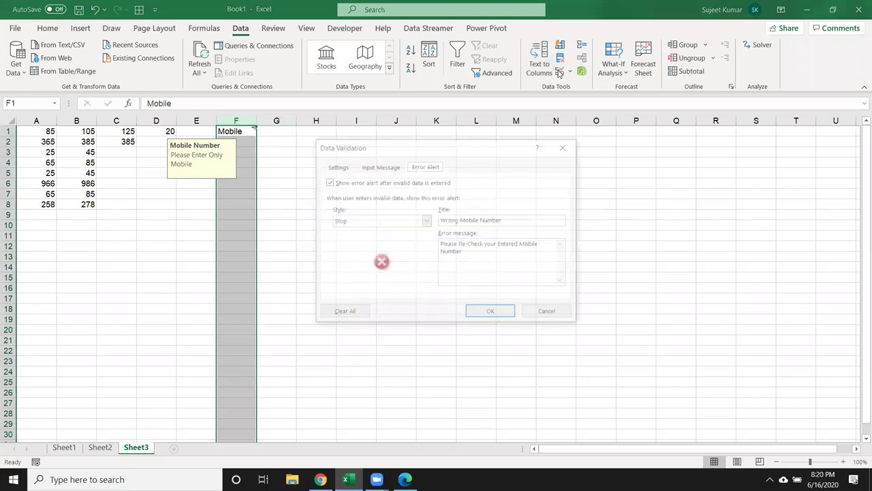
Switch the alert style to Warning and accept 16 in F2 despite it
{"action": "left_click", "coordinate": [425, 222]}
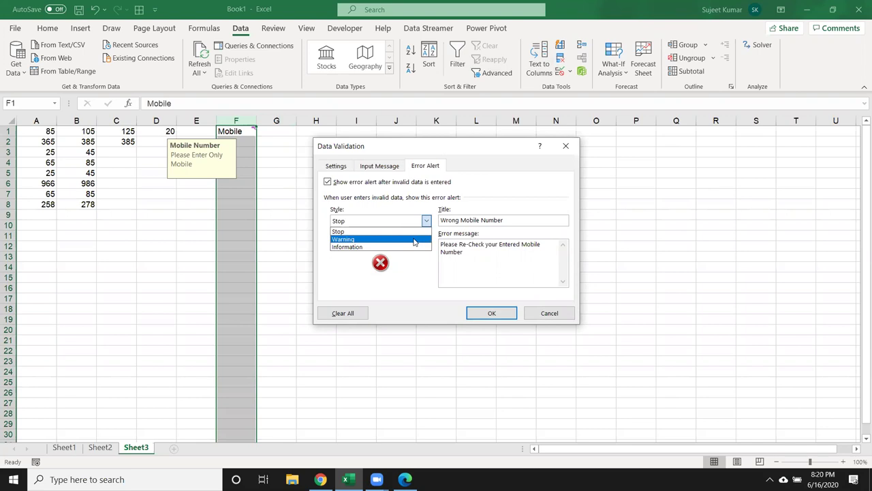
{"action": "left_click", "coordinate": [414, 240]}
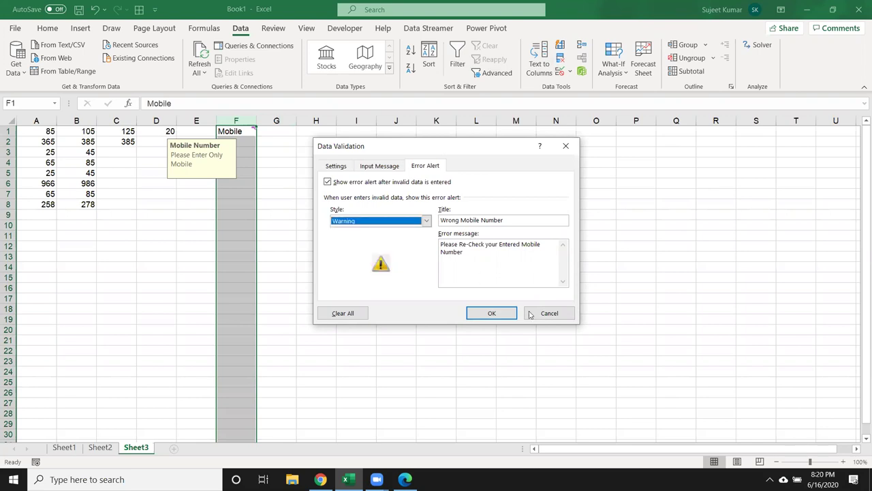
{"action": "left_click", "coordinate": [491, 313]}
{"action": "left_click", "coordinate": [253, 143]}
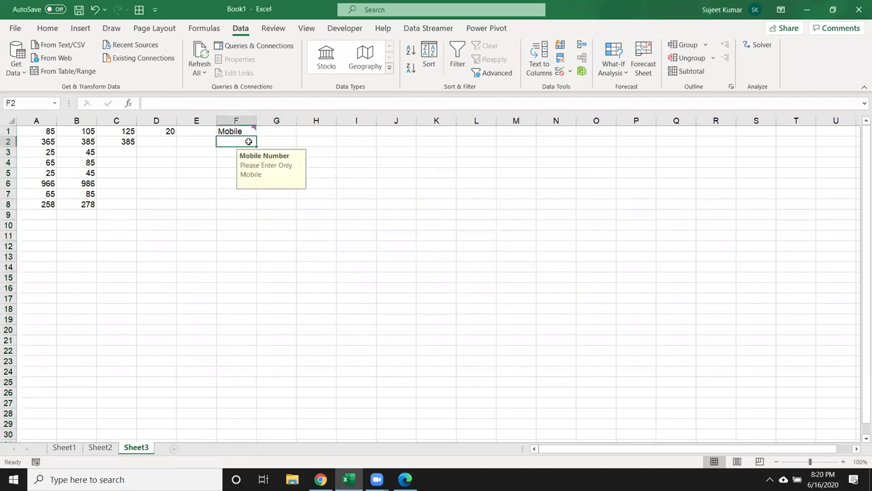
{"action": "type", "text": "16"}
{"action": "key", "text": "Return"}
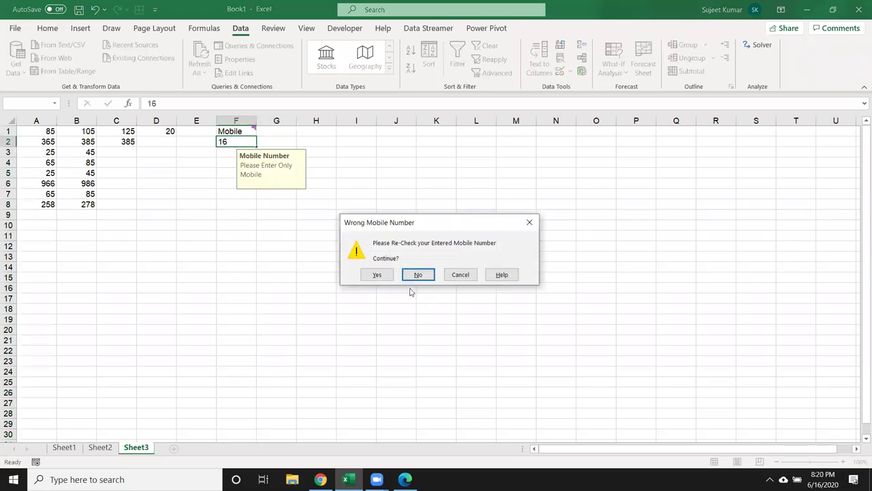
{"action": "left_click", "coordinate": [378, 274]}
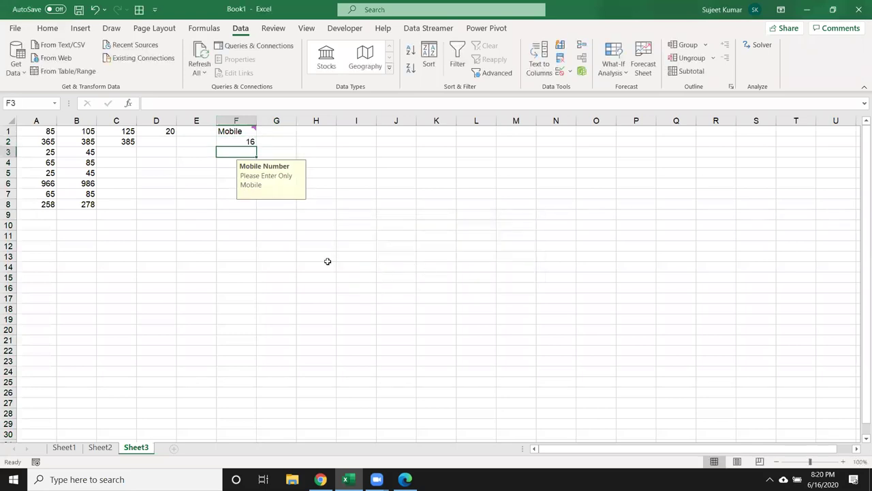
Switch the alert style to Information, accept 153 in F7, and reselect column F
{"action": "left_click", "coordinate": [236, 121]}
{"action": "left_click", "coordinate": [561, 71]}
{"action": "left_click", "coordinate": [426, 221]}
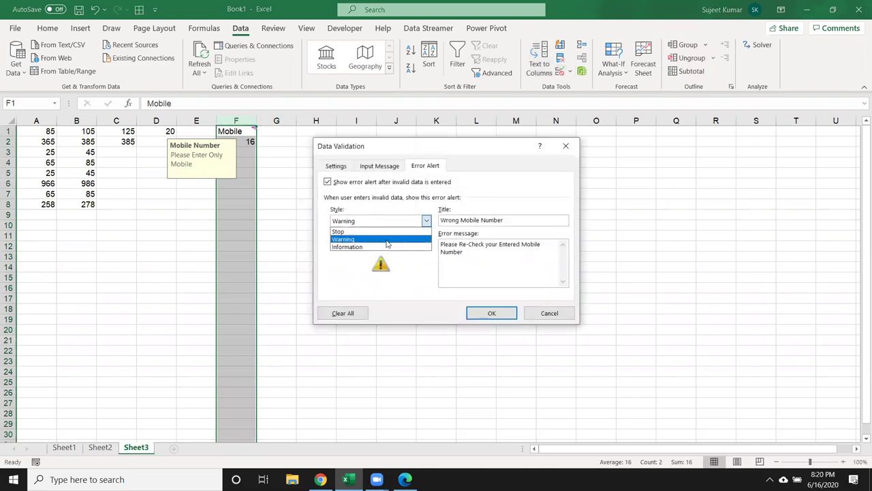
{"action": "left_click", "coordinate": [387, 247]}
{"action": "left_click", "coordinate": [492, 313]}
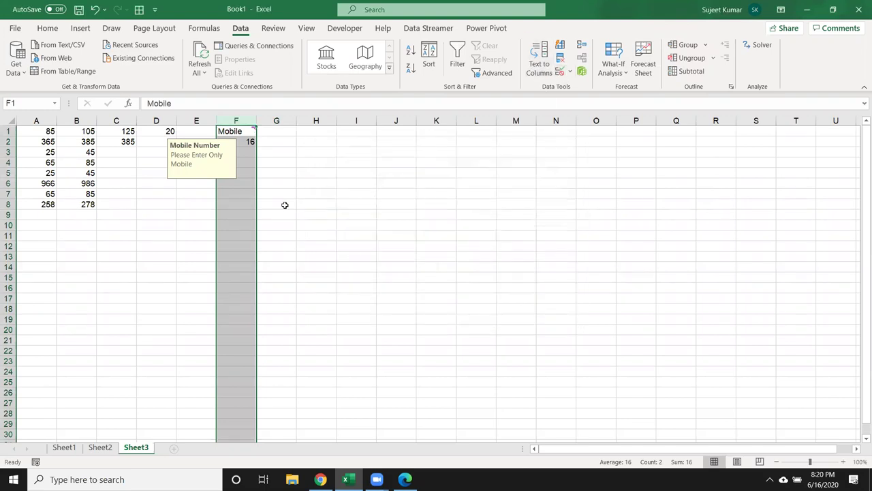
{"action": "left_click", "coordinate": [246, 193]}
{"action": "type", "text": "153"}
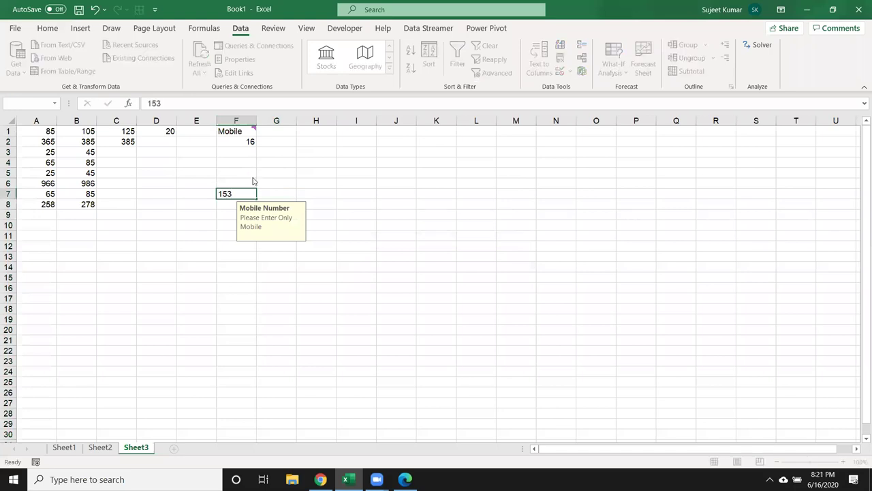
{"action": "key", "text": "Return"}
{"action": "left_click", "coordinate": [387, 276]}
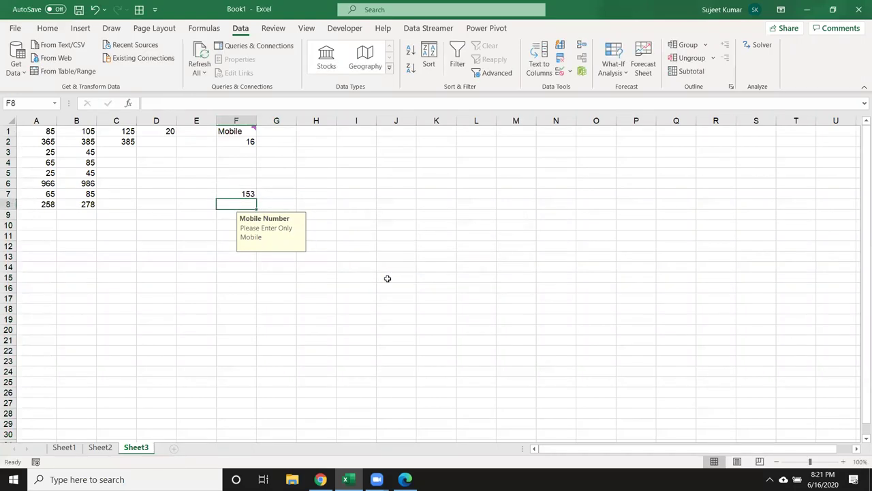
{"action": "left_click", "coordinate": [251, 119]}
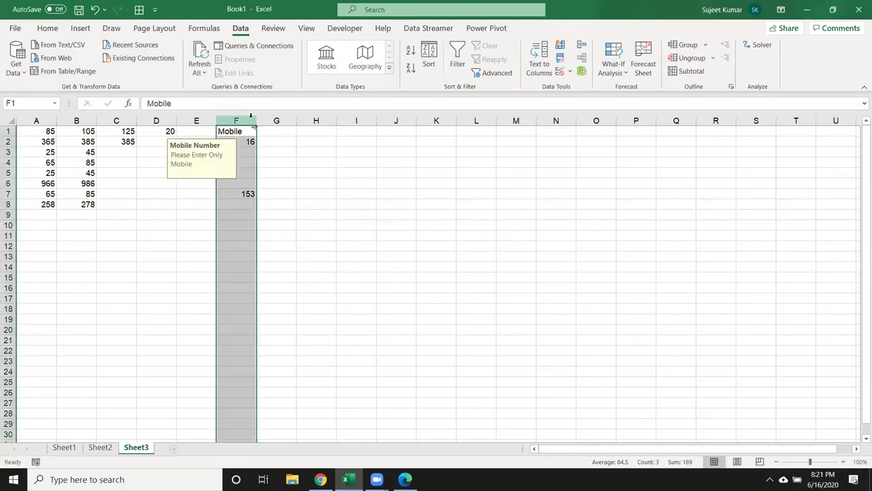
{"action": "left_click", "coordinate": [559, 71]}
{"action": "left_click", "coordinate": [348, 222]}
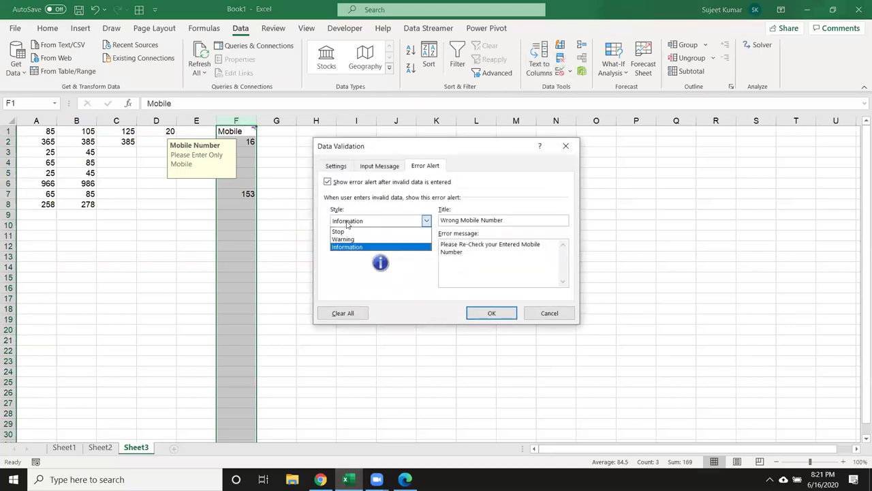
{"action": "left_click", "coordinate": [344, 233]}
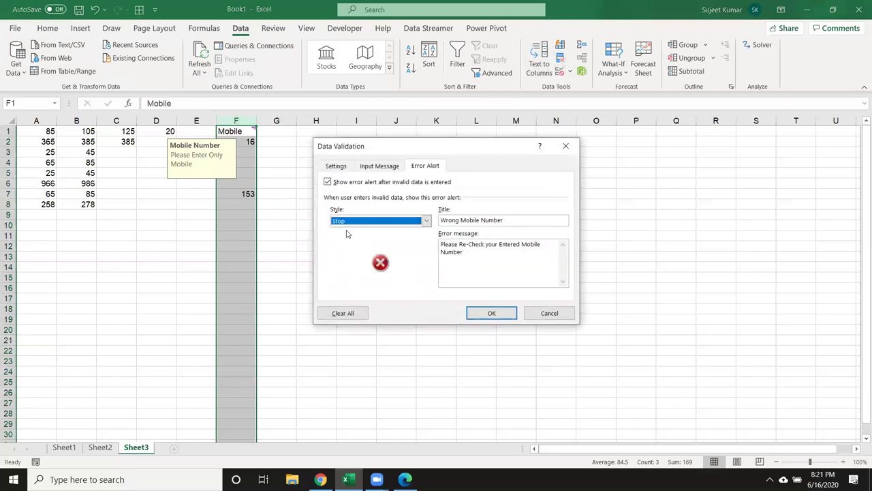
{"action": "left_click", "coordinate": [348, 223]}
{"action": "left_click", "coordinate": [348, 240]}
{"action": "left_click", "coordinate": [353, 222]}
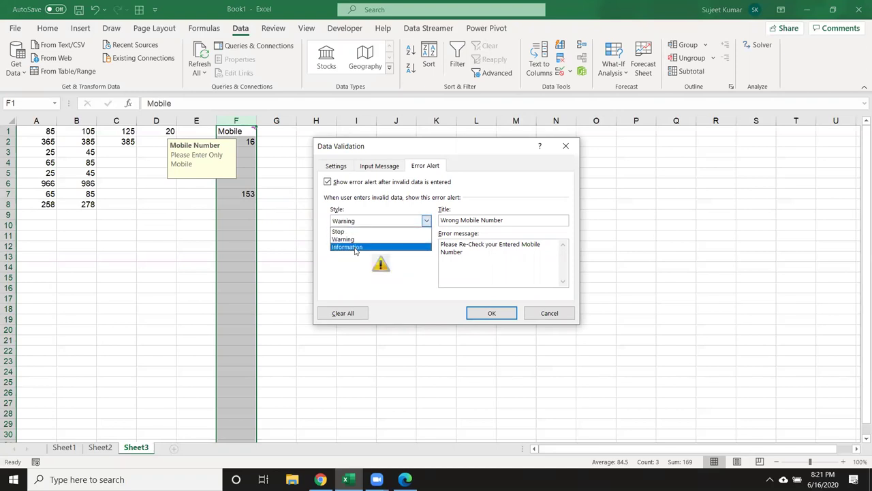
{"action": "left_click", "coordinate": [355, 248]}
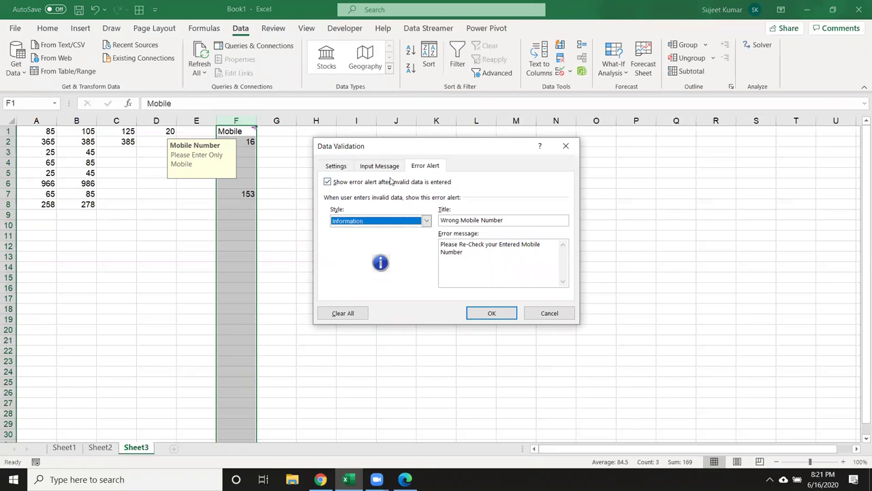
{"action": "left_click", "coordinate": [344, 170]}
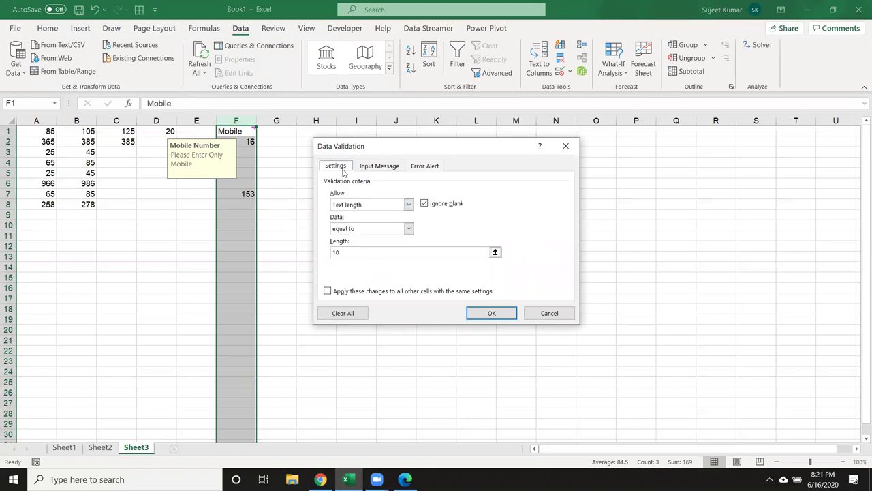
{"action": "left_click", "coordinate": [351, 229]}
{"action": "left_click", "coordinate": [349, 206]}
{"action": "left_click", "coordinate": [349, 206]}
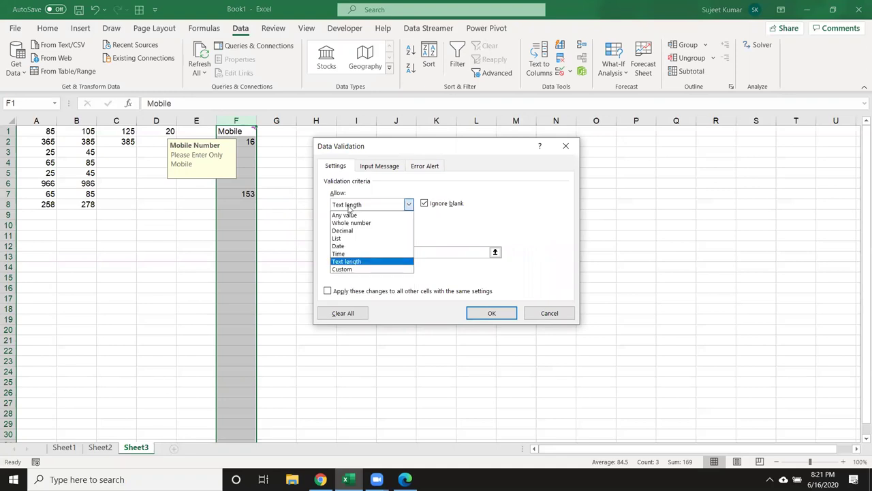
{"action": "left_click", "coordinate": [349, 208]}
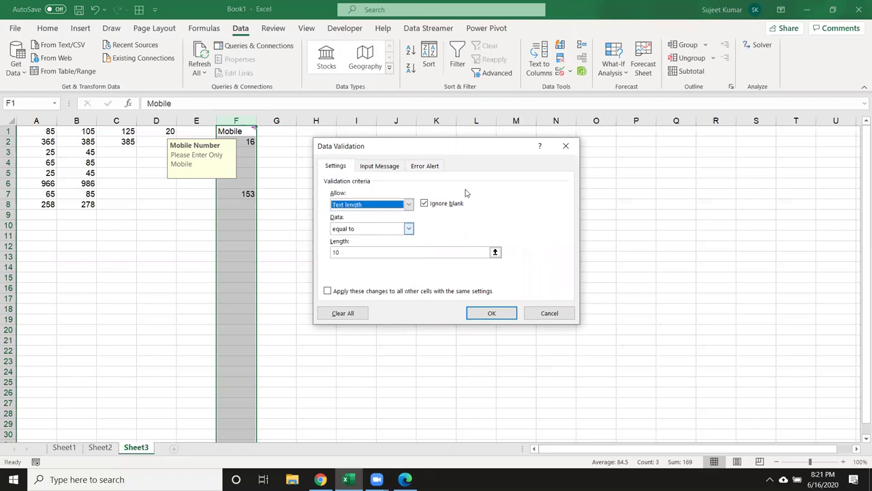
{"action": "left_click", "coordinate": [379, 166]}
{"action": "left_click", "coordinate": [420, 167]}
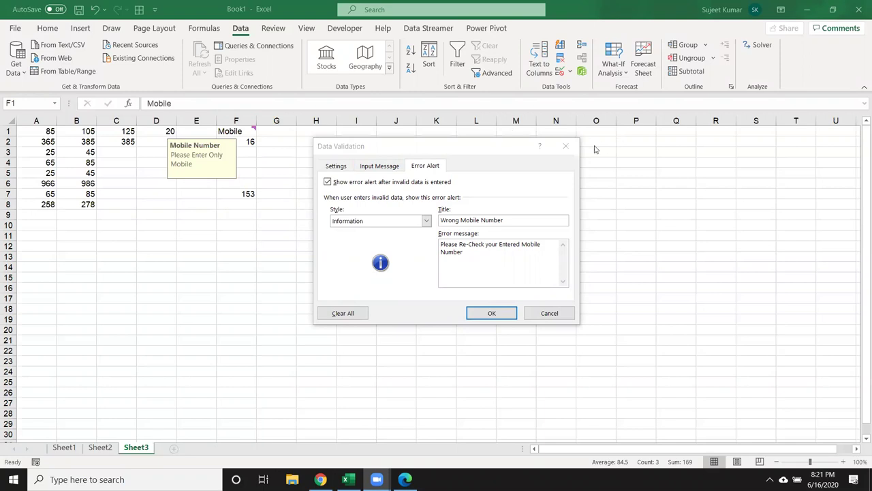
{"action": "left_click", "coordinate": [567, 147]}
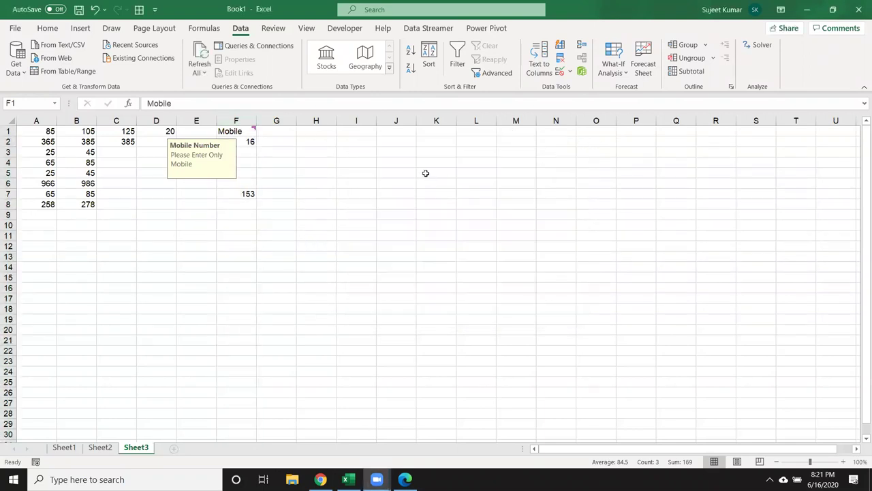
Enter the heading 'Ac' in cell J1 after correcting a mistyped letter
{"action": "left_click", "coordinate": [382, 128]}
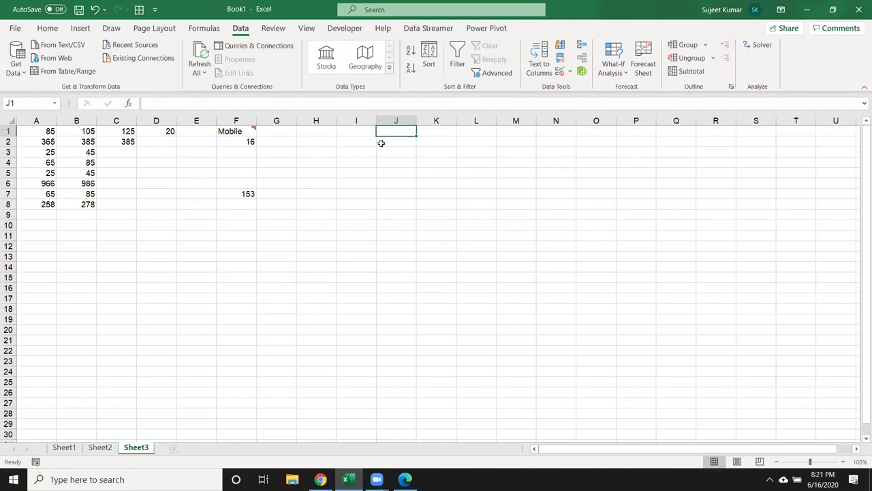
{"action": "type", "text": "a"}
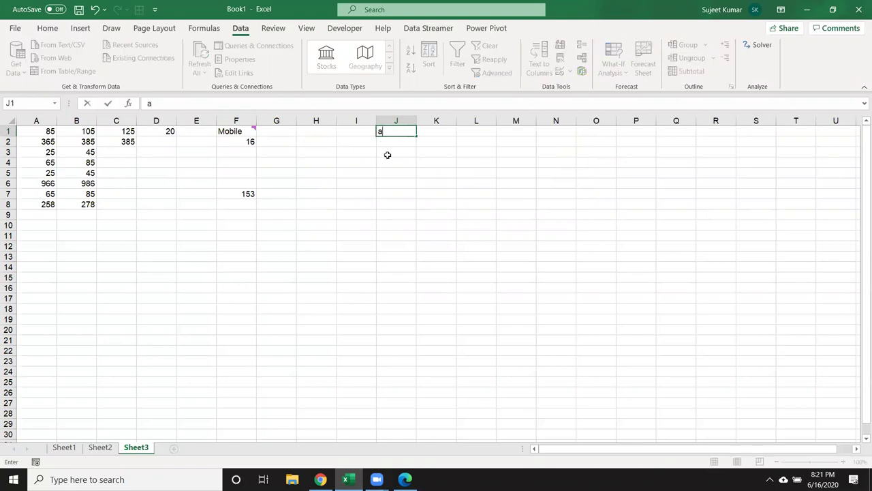
{"action": "key", "text": "BackSpace"}
{"action": "type", "text": "A"}
{"action": "type", "text": "c"}
{"action": "key", "text": "Return"}
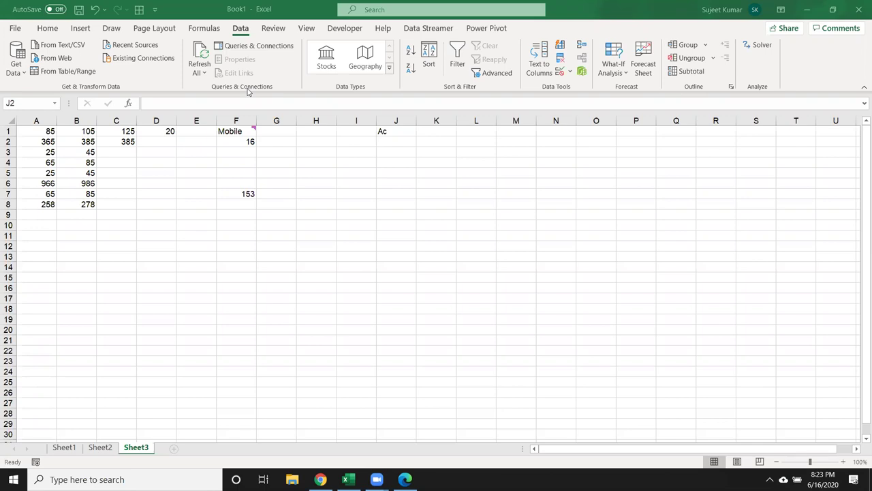
Select all of column J on Sheet3 using its column header
{"action": "left_click", "coordinate": [391, 122]}
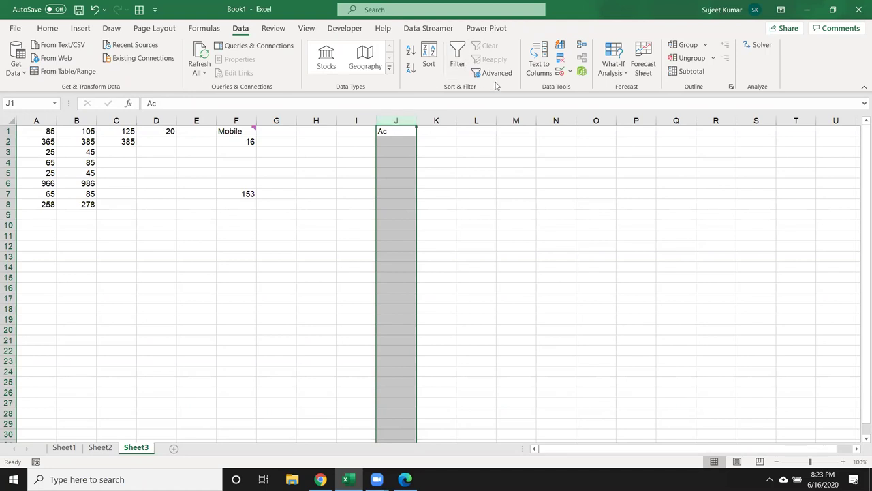
{"action": "left_click", "coordinate": [563, 77]}
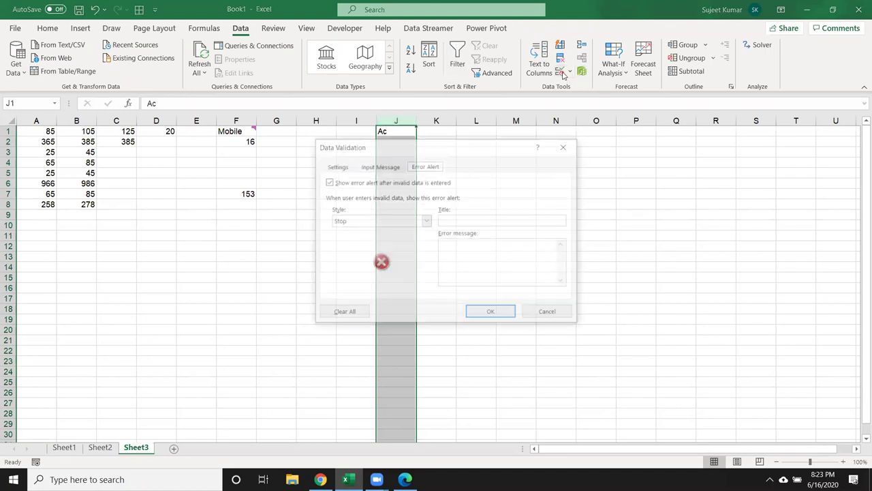
{"action": "left_click", "coordinate": [335, 165]}
{"action": "left_click", "coordinate": [349, 205]}
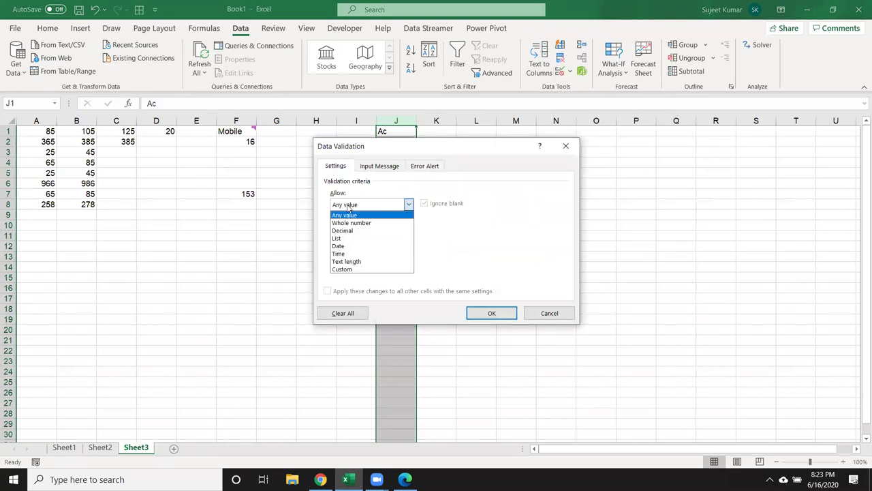
{"action": "left_click", "coordinate": [355, 271]}
{"action": "key", "text": "Escape"}
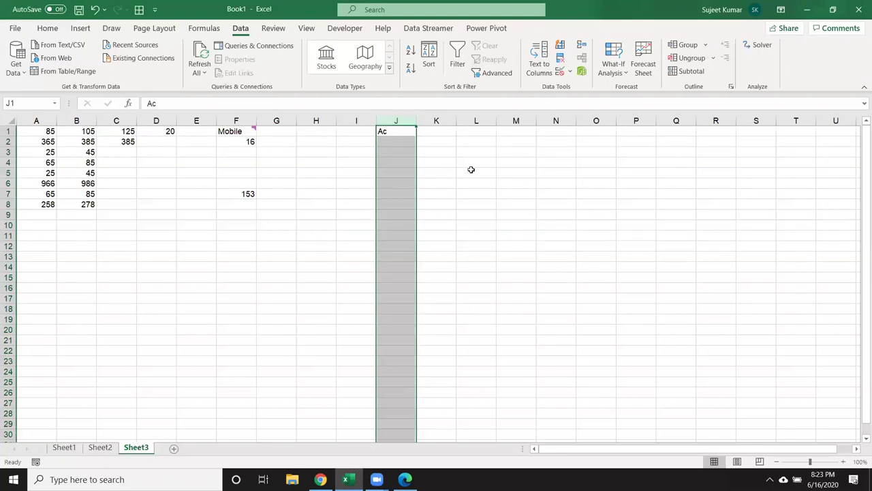
{"action": "left_click", "coordinate": [388, 141]}
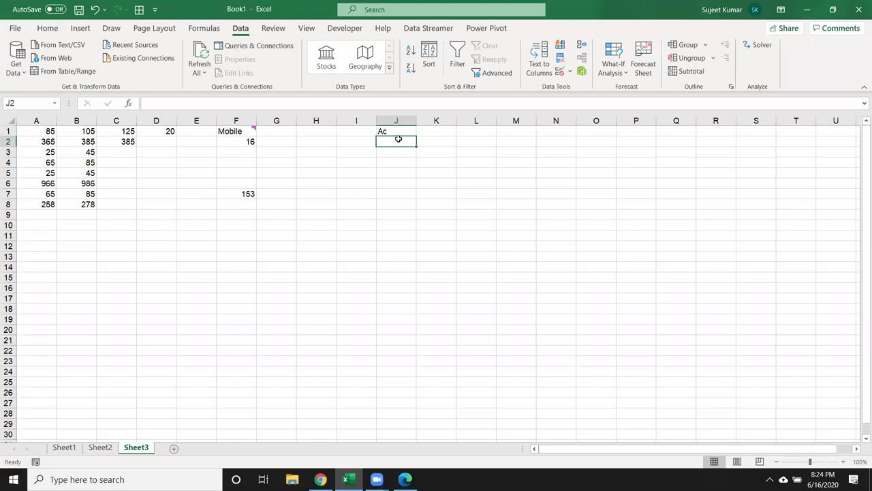
Enter the formula =ISTEXT(J2) in cell K2
{"action": "key", "text": "Right"}
{"action": "type", "text": "=is"}
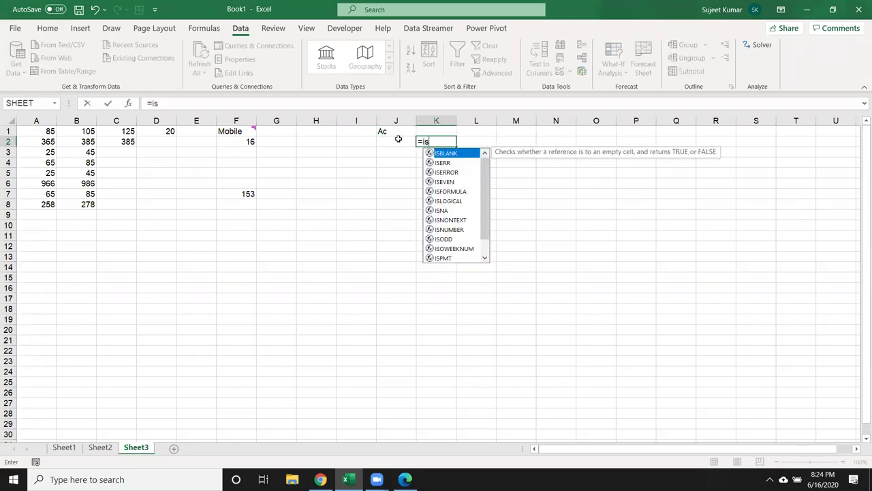
{"action": "type", "text": "te"}
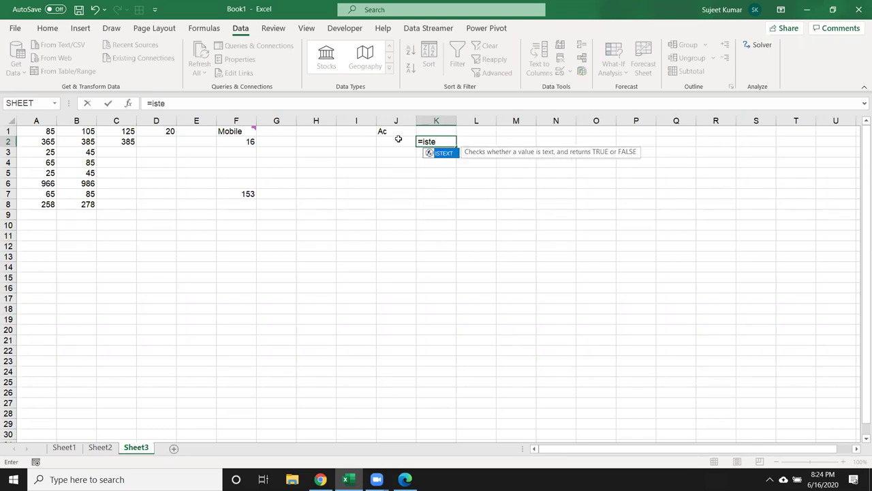
{"action": "key", "text": "Tab"}
{"action": "left_click", "coordinate": [398, 138]}
{"action": "key", "text": "Return"}
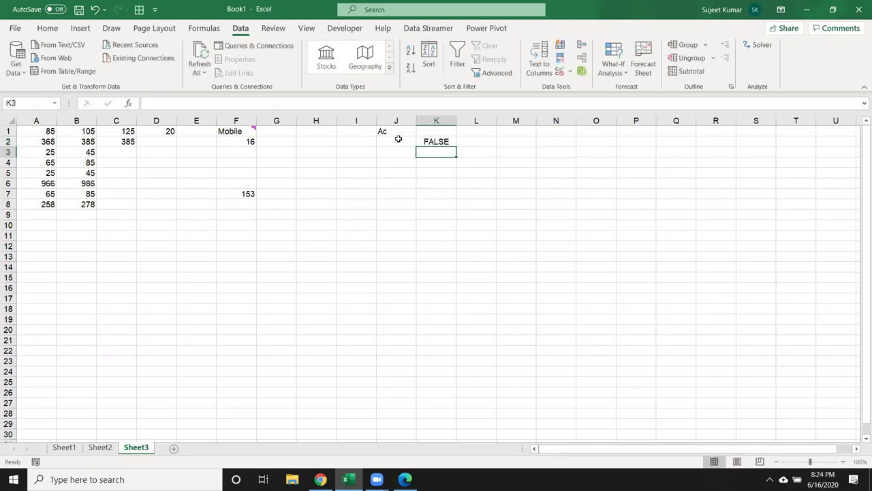
Enter the formula =ISNUMBER(J3) in cell K3
{"action": "type", "text": "=ino"}
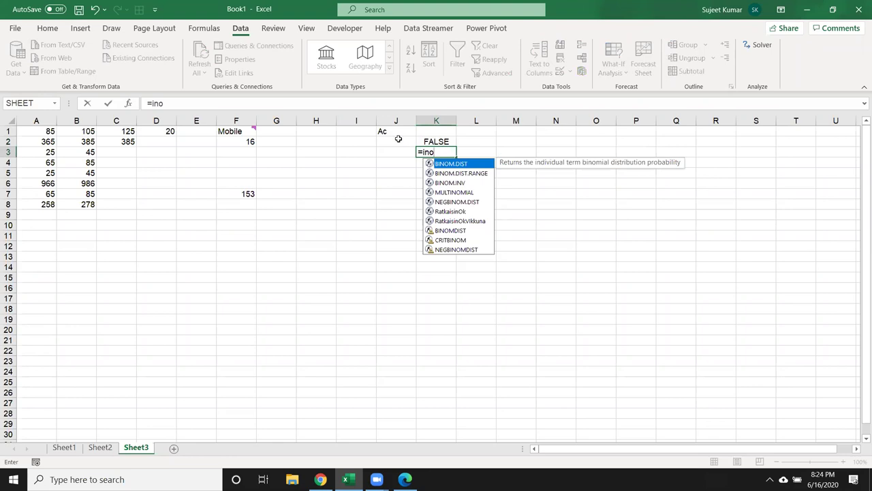
{"action": "key", "text": "BackSpace"}
{"action": "key", "text": "BackSpace"}
{"action": "type", "text": "s"}
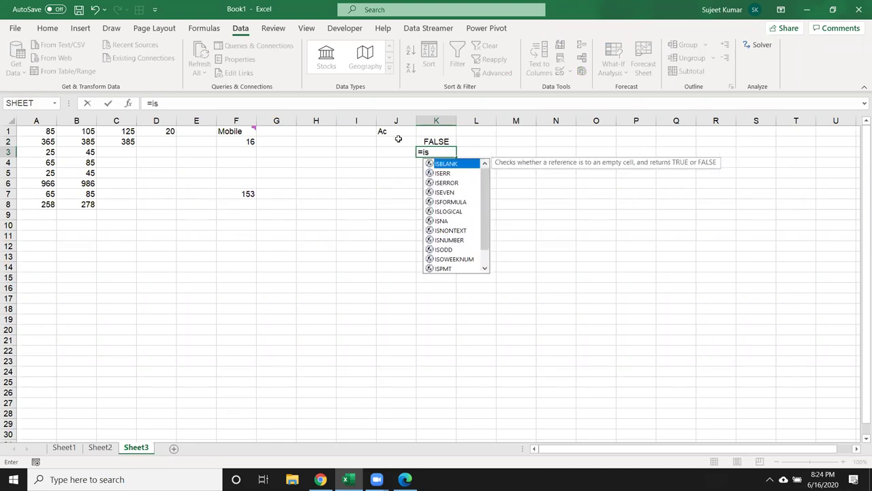
{"action": "key", "text": "Down"}
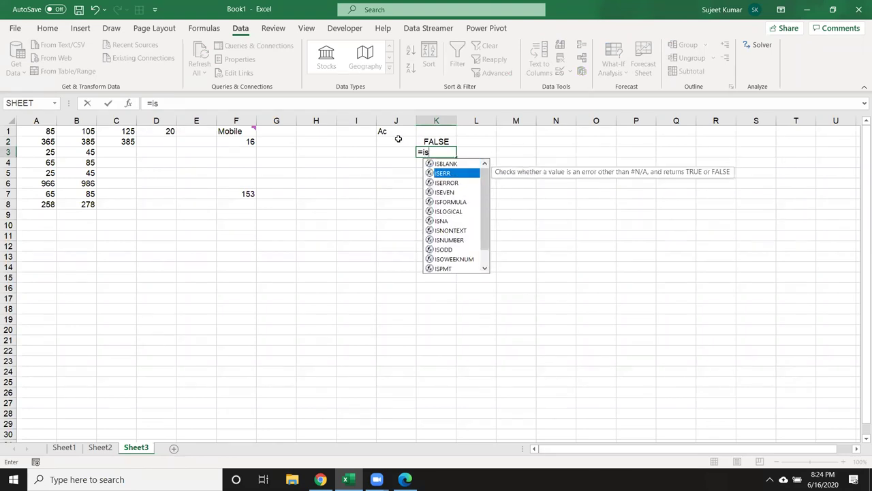
{"action": "key", "text": "Down"}
{"action": "key", "text": "Down"}
{"action": "key", "text": "Down"}
{"action": "key", "text": "Down"}
{"action": "key", "text": "Down"}
{"action": "key", "text": "Down"}
{"action": "key", "text": "Down"}
{"action": "key", "text": "Tab"}
{"action": "key", "text": "Left"}
{"action": "key", "text": "Return"}
{"action": "key", "text": "Up"}
Put 12 in J3 so the ISNUMBER check returns TRUE
{"action": "key", "text": "Left"}
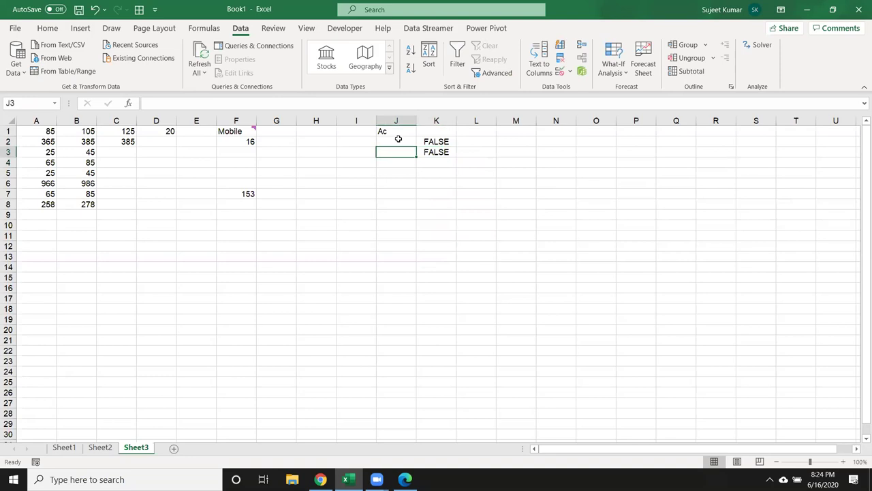
{"action": "type", "text": "12"}
{"action": "key", "text": "Return"}
Clear K2:K3 and J3, undo to restore the test values, and begin editing K3's formula
{"action": "key", "text": "Up"}
{"action": "key", "text": "Up"}
{"action": "key", "text": "Right"}
{"action": "key", "text": "shift+Down"}
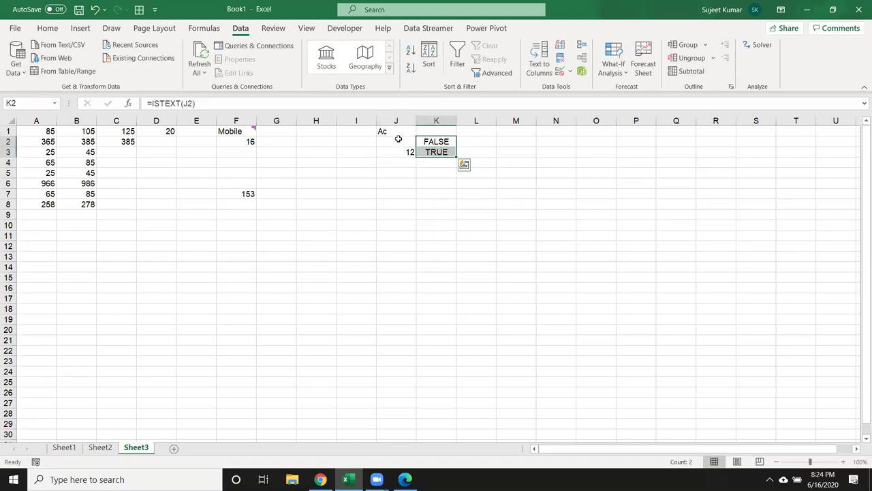
{"action": "key", "text": "Delete"}
{"action": "key", "text": "Left"}
{"action": "key", "text": "Down"}
{"action": "key", "text": "Down"}
{"action": "key", "text": "Up"}
{"action": "key", "text": "Delete"}
{"action": "key", "text": "Up"}
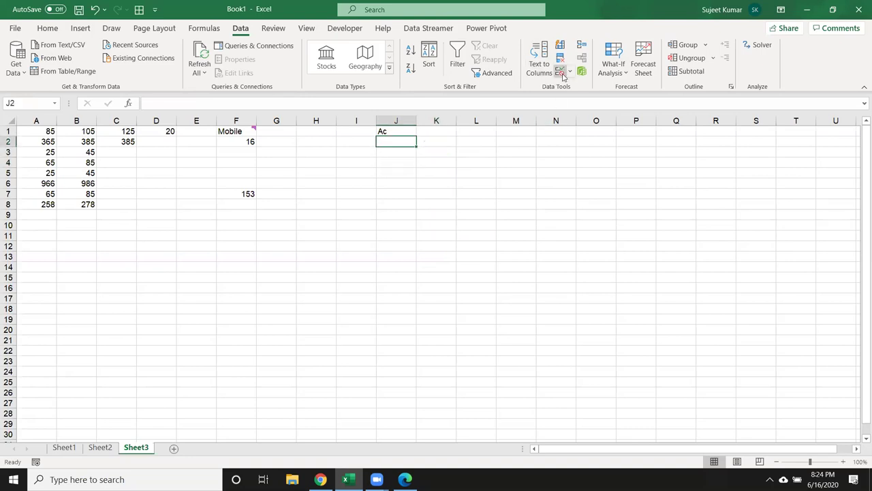
{"action": "key", "text": "ctrl+z"}
{"action": "key", "text": "ctrl+z"}
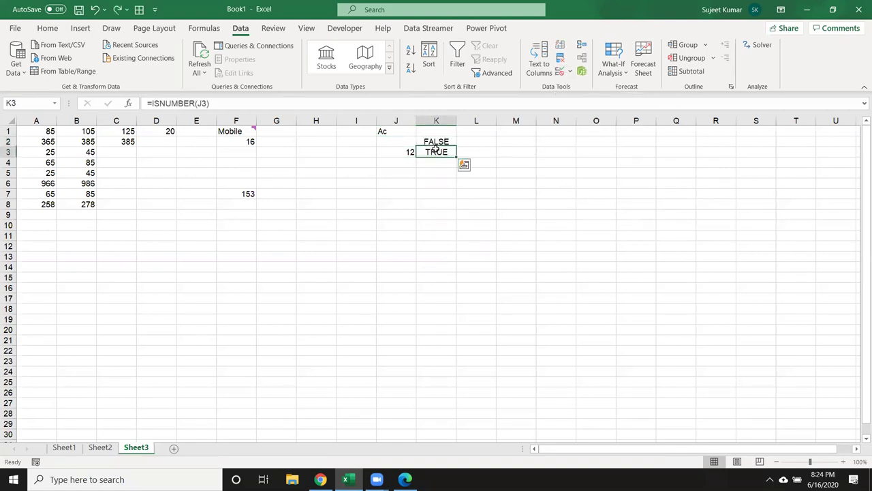
{"action": "left_click", "coordinate": [197, 103]}
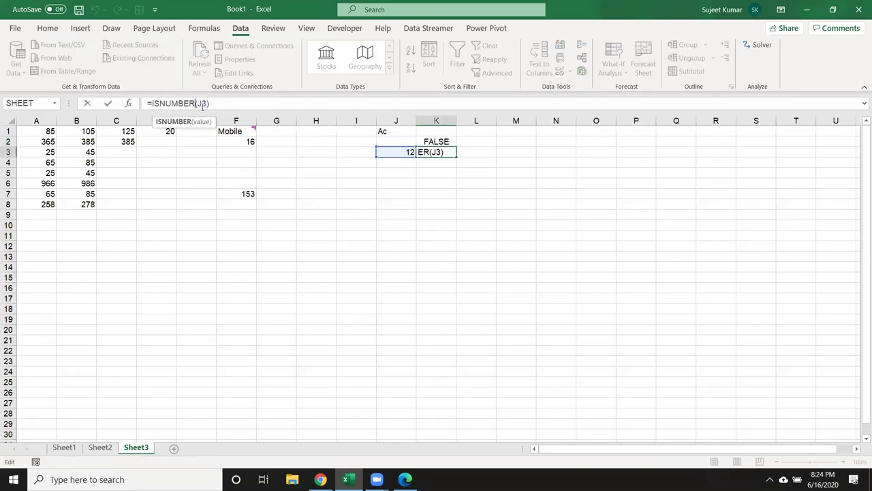
{"action": "left_click_drag", "start_coordinate": [197, 103], "coordinate": [147, 103]}
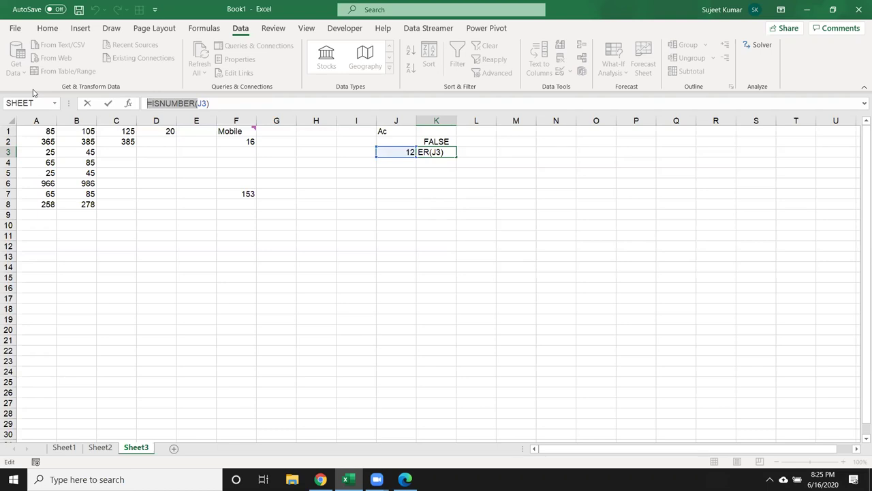
Set up a Custom data validation rule =ISNUMBER(J2) for cell J2
{"action": "left_click", "coordinate": [108, 103]}
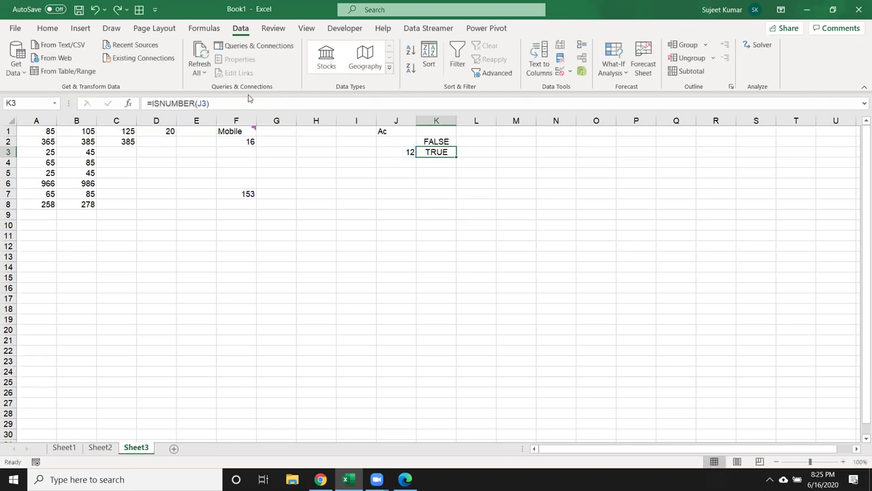
{"action": "left_click", "coordinate": [386, 139]}
{"action": "left_click", "coordinate": [560, 72]}
{"action": "left_click", "coordinate": [368, 204]}
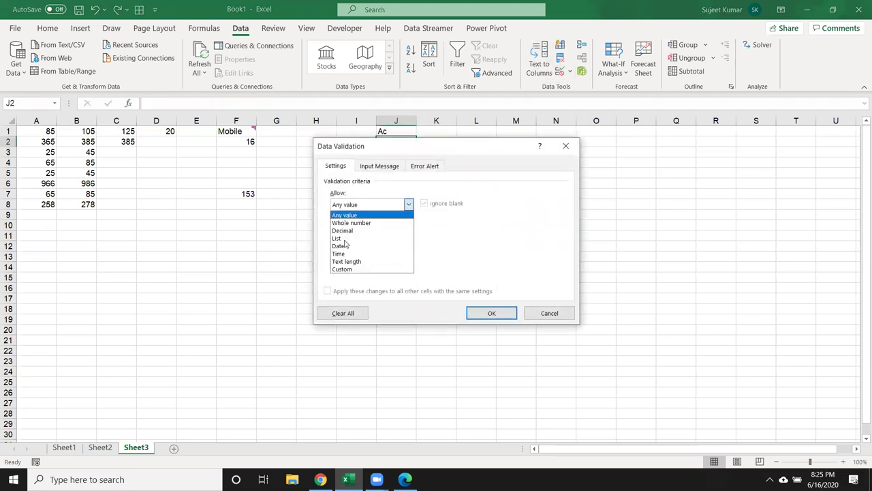
{"action": "left_click", "coordinate": [347, 269]}
{"action": "left_click", "coordinate": [356, 251]}
{"action": "type", "text": "=ISNUMBER("}
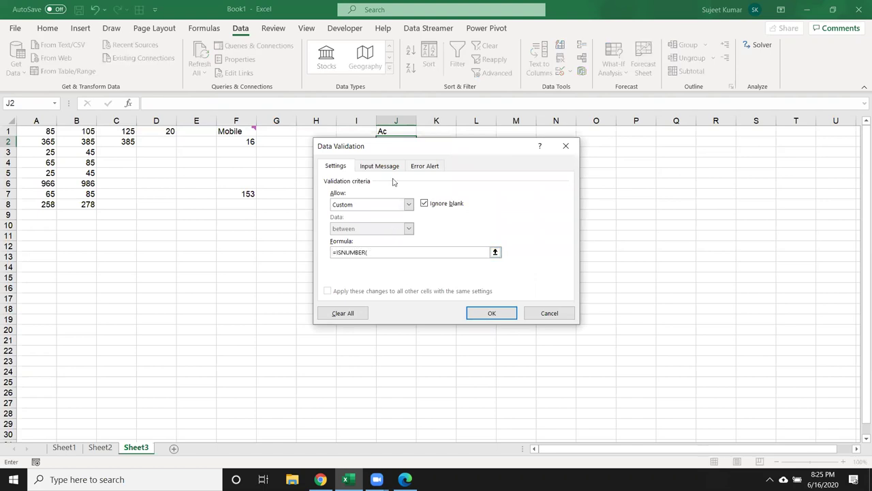
{"action": "left_click_drag", "start_coordinate": [413, 147], "coordinate": [429, 162]}
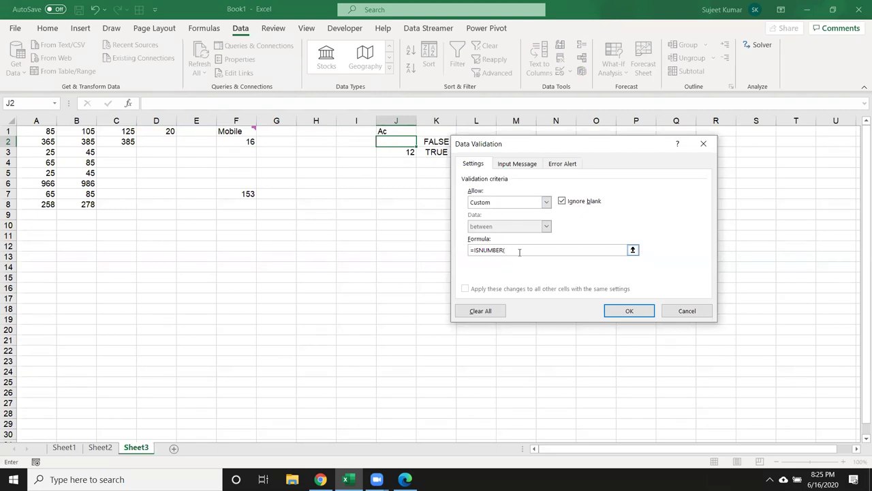
{"action": "type", "text": "2"}
Confirm J2's number-only rule, copy it, and paste only its validation down column J to row 34
{"action": "left_click", "coordinate": [644, 312]}
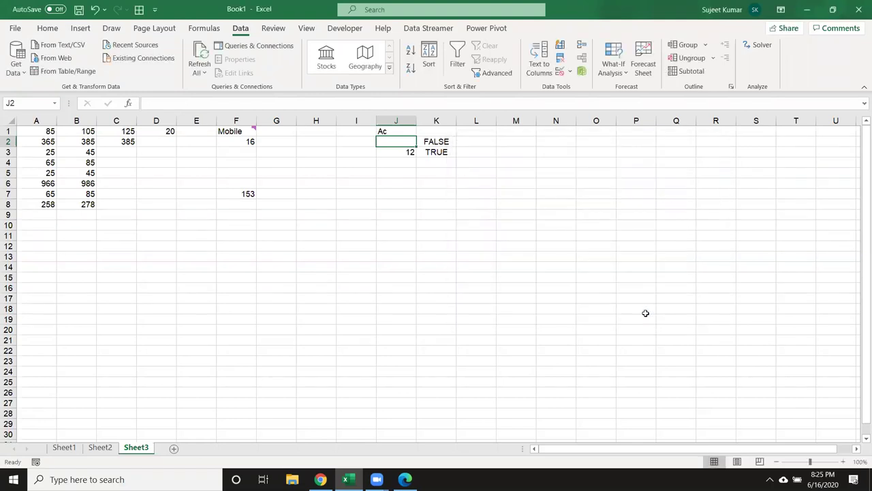
{"action": "key", "text": "ctrl+c"}
{"action": "left_click_drag", "start_coordinate": [396, 141], "coordinate": [399, 418]}
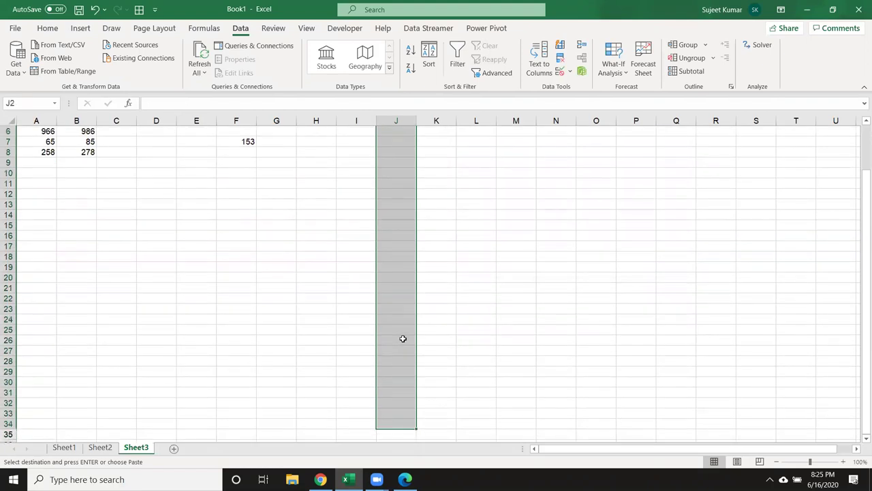
{"action": "right_click", "coordinate": [403, 338]}
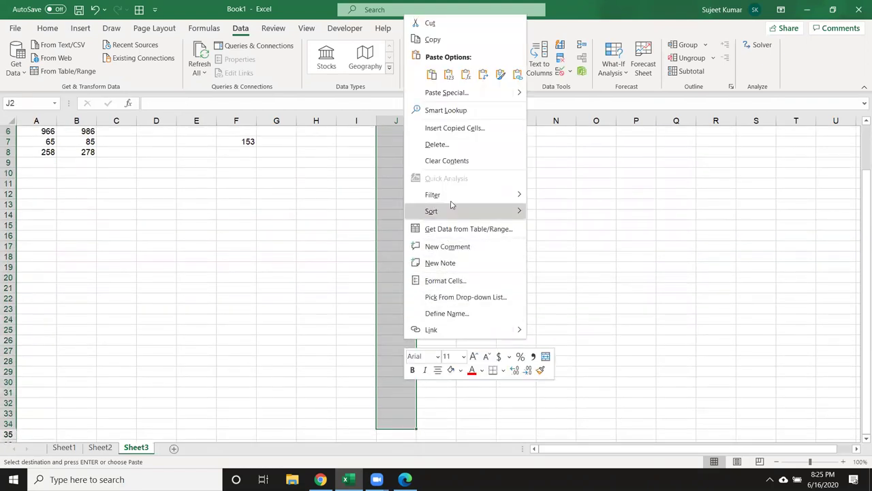
{"action": "left_click", "coordinate": [450, 93]}
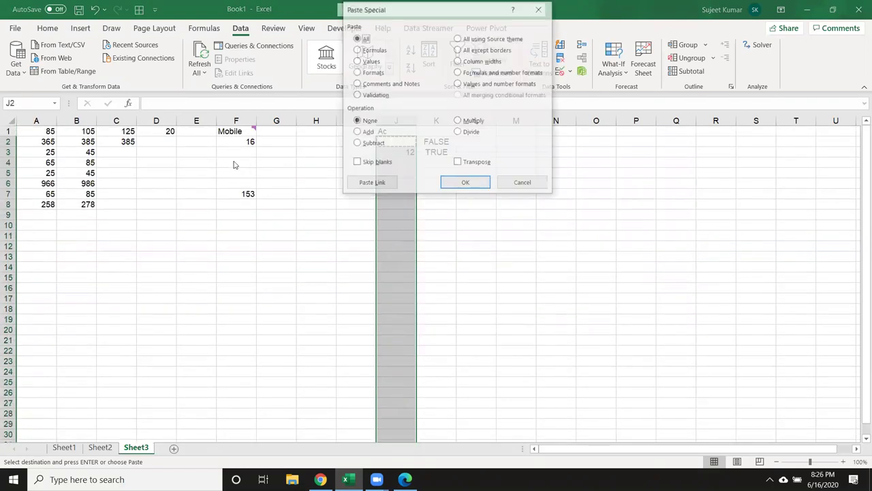
{"action": "left_click", "coordinate": [370, 97]}
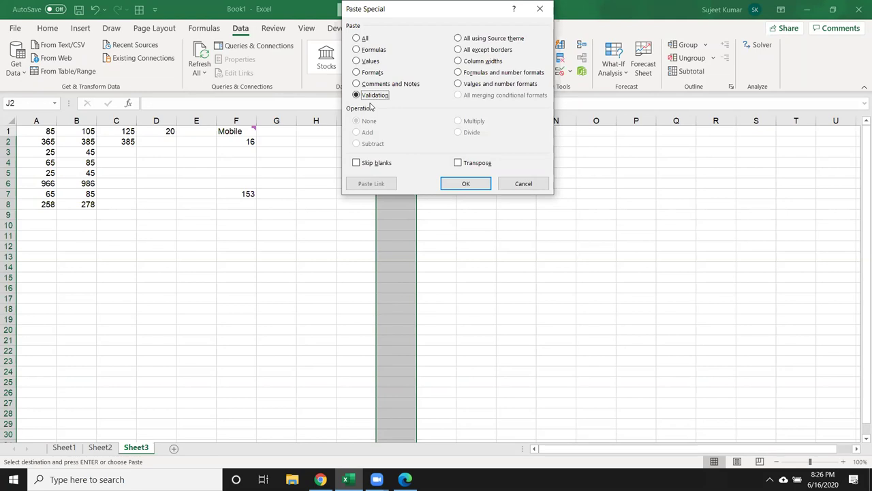
{"action": "left_click", "coordinate": [458, 188]}
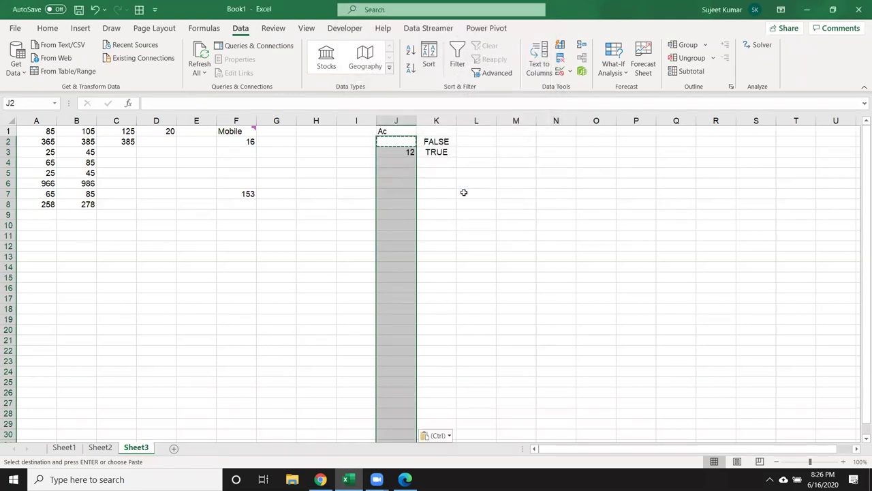
{"action": "left_click", "coordinate": [403, 190]}
{"action": "left_click_drag", "start_coordinate": [402, 151], "coordinate": [399, 171]}
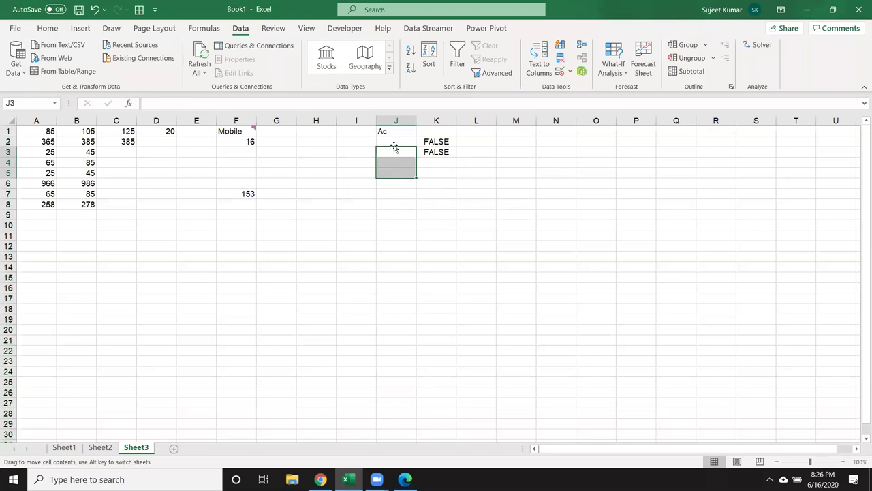
Enter 1 in J2 and 2 in J3, then confirm 'a' in J4 is rejected and cancel it
{"action": "left_click", "coordinate": [394, 141]}
{"action": "type", "text": "1"}
{"action": "key", "text": "Return"}
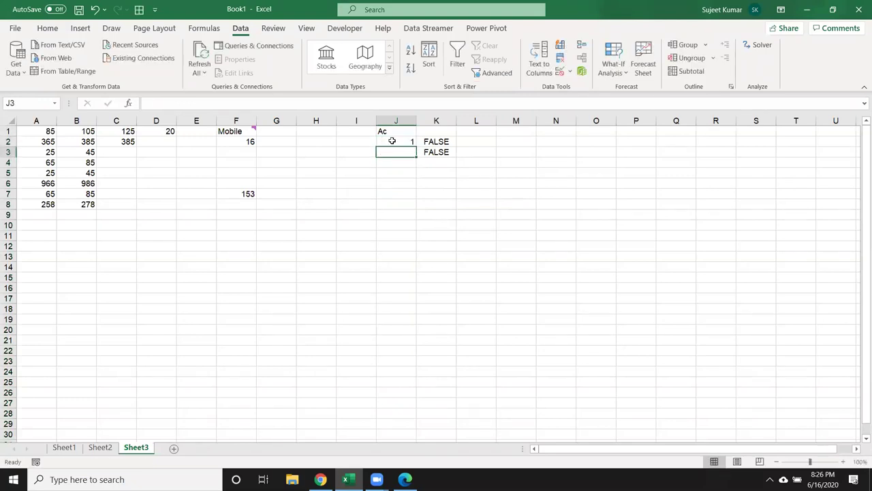
{"action": "type", "text": "2"}
{"action": "key", "text": "Return"}
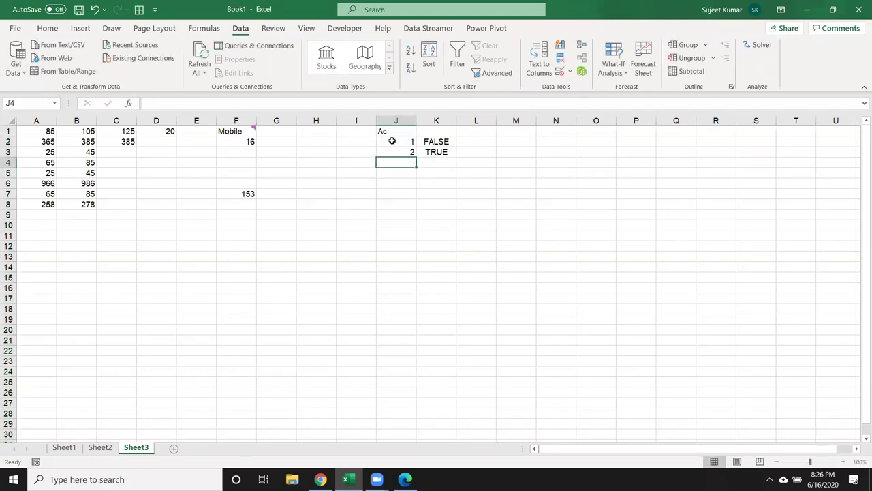
{"action": "type", "text": "a"}
{"action": "key", "text": "Return"}
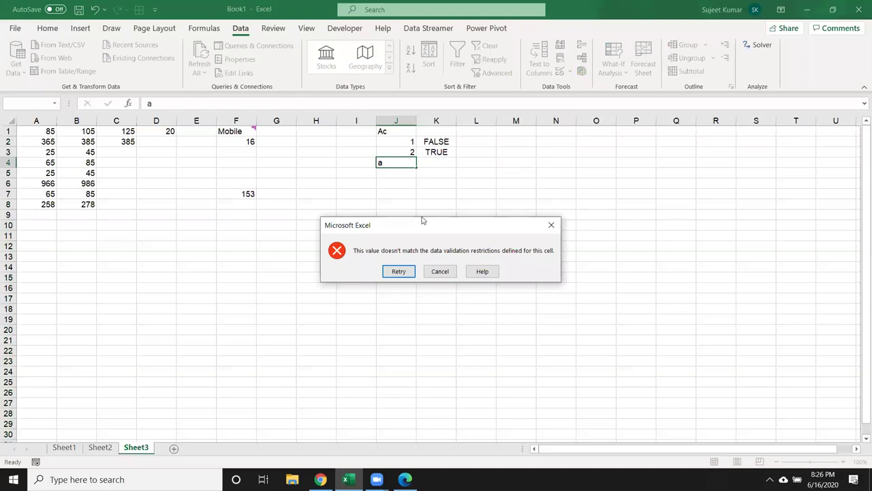
{"action": "left_click_drag", "start_coordinate": [445, 278], "coordinate": [421, 386]}
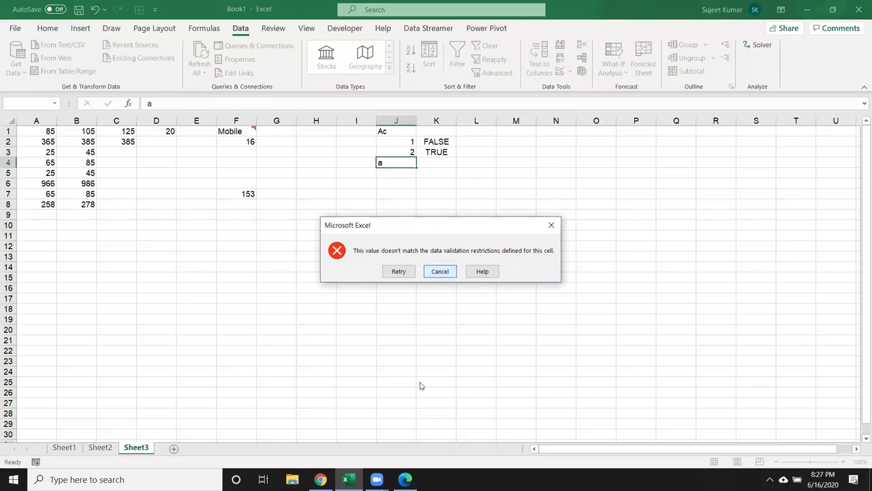
{"action": "left_click", "coordinate": [442, 277]}
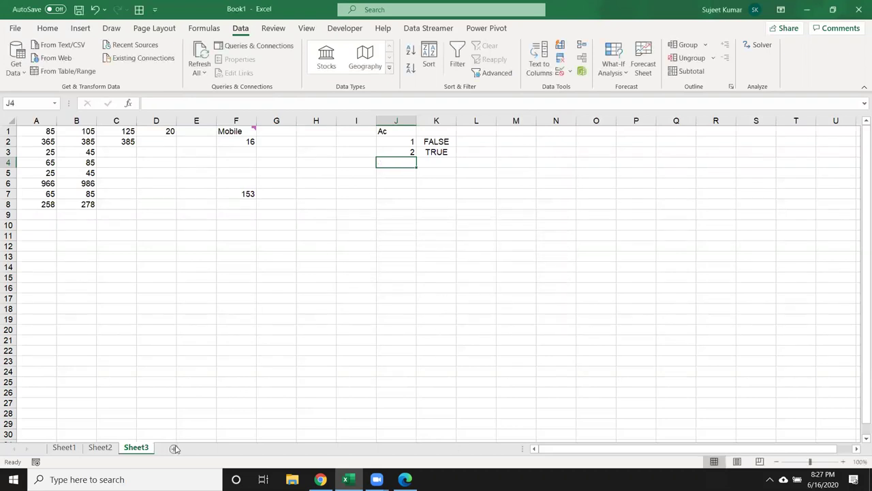
{"action": "left_click", "coordinate": [858, 450]}
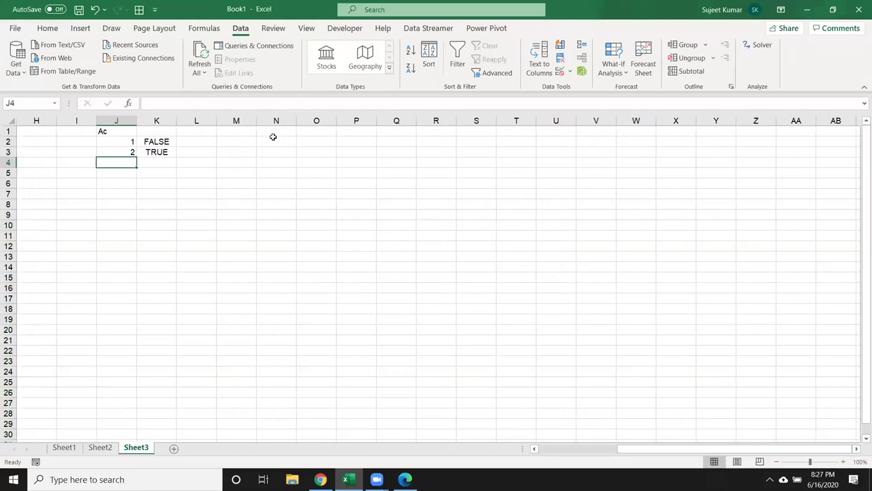
{"action": "left_click", "coordinate": [273, 138]}
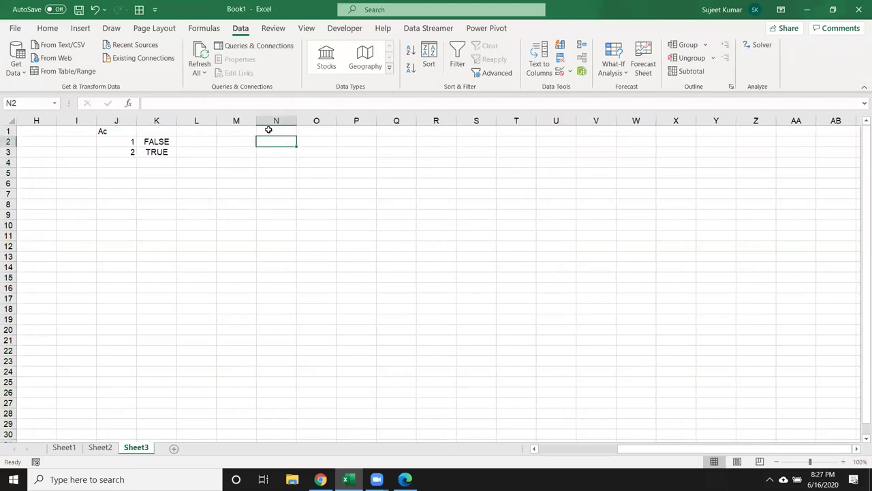
{"action": "left_click", "coordinate": [268, 131]}
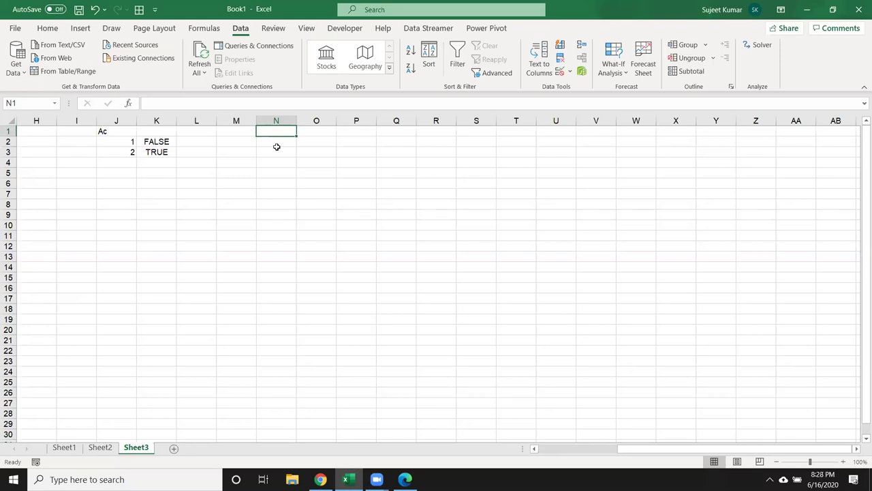
Add the headers E.Code in N1 and Amt in O1
{"action": "type", "text": "E.Cod"}
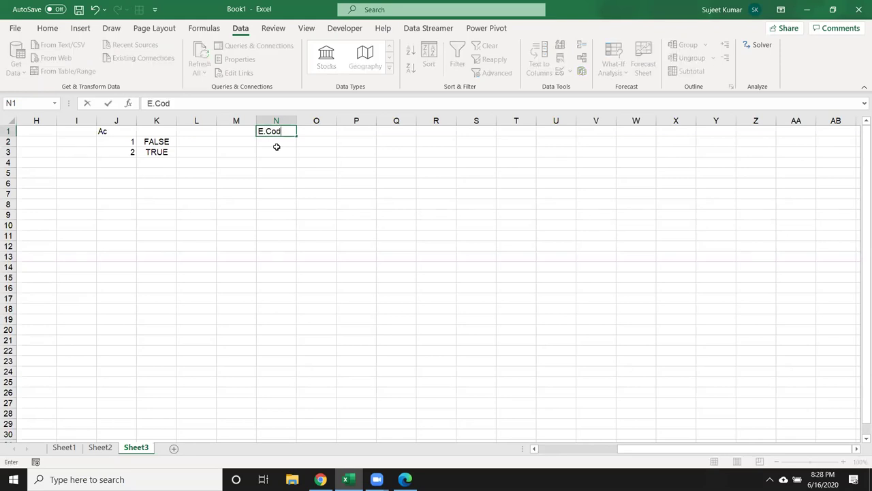
{"action": "type", "text": "e"}
{"action": "key", "text": "Tab"}
{"action": "type", "text": "Amt"}
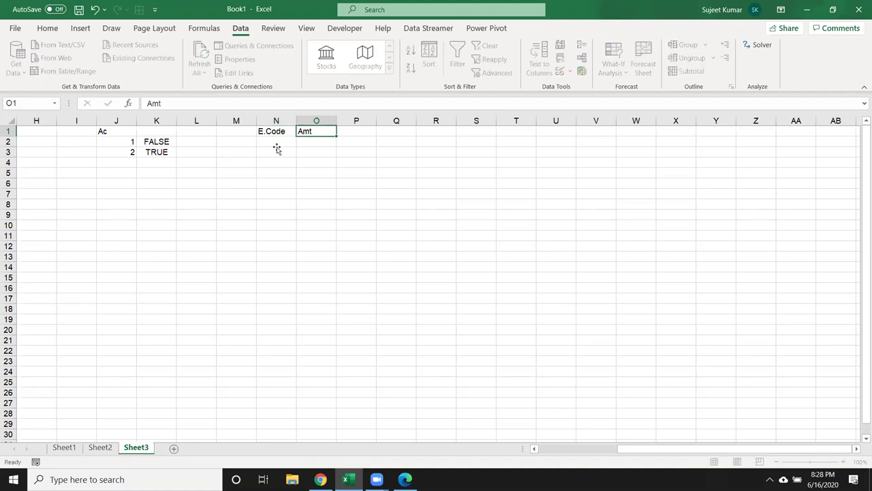
{"action": "key", "text": "Return"}
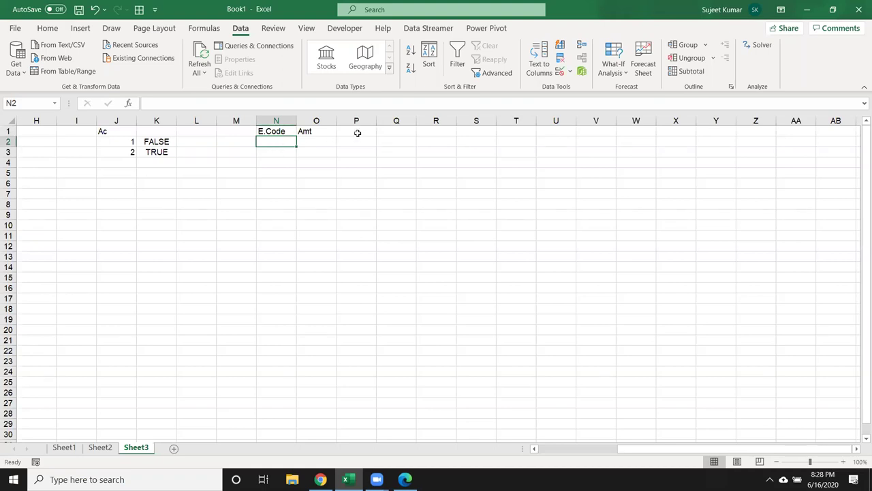
Enter test rows: 1 and 5000 in N2:O2, 1 and 6000 in N5:O5
{"action": "type", "text": "1"}
{"action": "key", "text": "Return"}
{"action": "key", "text": "Up"}
{"action": "key", "text": "Right"}
{"action": "type", "text": "5000"}
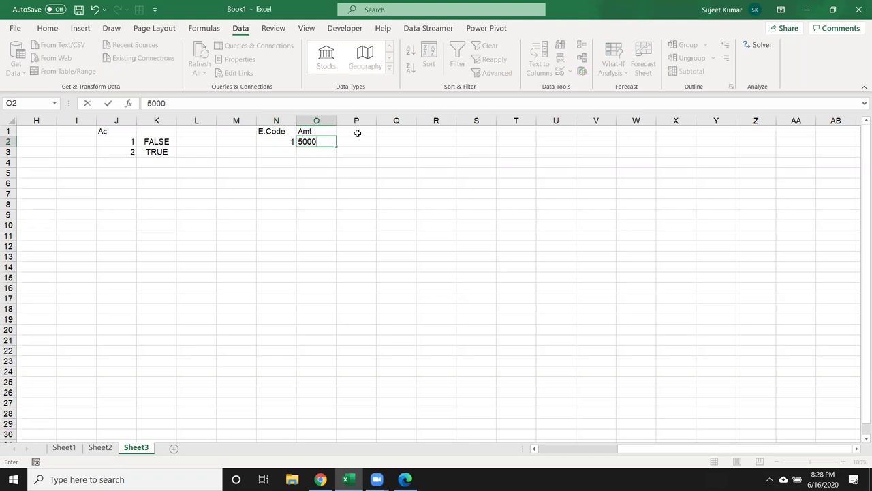
{"action": "key", "text": "Return"}
{"action": "key", "text": "Down"}
{"action": "key", "text": "Down"}
{"action": "key", "text": "Left"}
{"action": "type", "text": "1"}
{"action": "key", "text": "Right"}
{"action": "type", "text": "6000"}
{"action": "key", "text": "Return"}
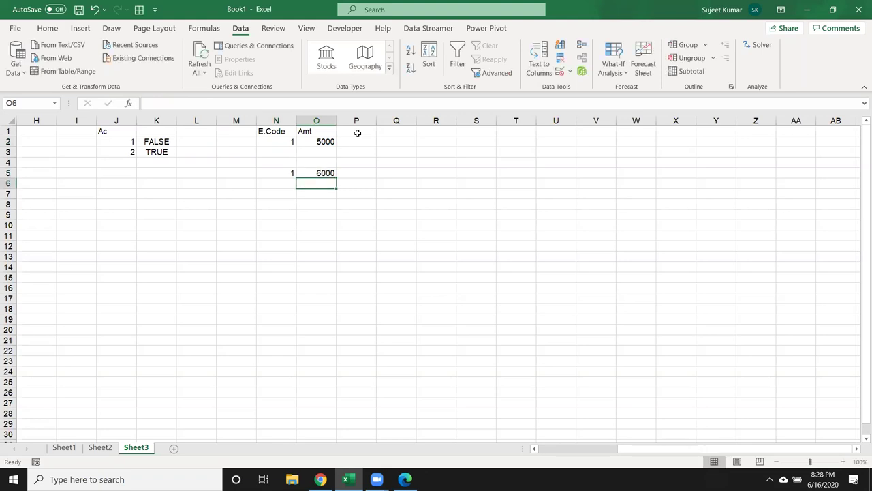
Clear the test values from N5:O5 and N2:O2, ending back on N2
{"action": "key", "text": "Up"}
{"action": "key", "text": "Left"}
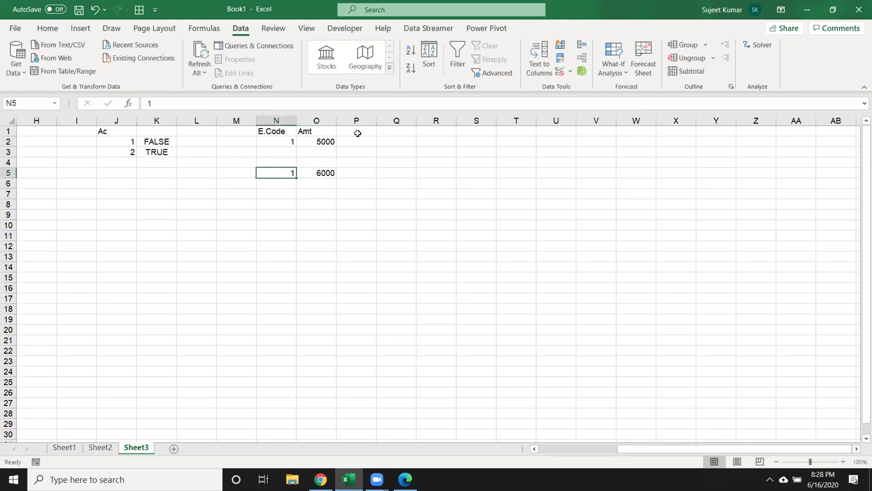
{"action": "key", "text": "shift+Right"}
{"action": "key", "text": "Delete"}
{"action": "key", "text": "Up"}
{"action": "key", "text": "Up"}
{"action": "key", "text": "Up"}
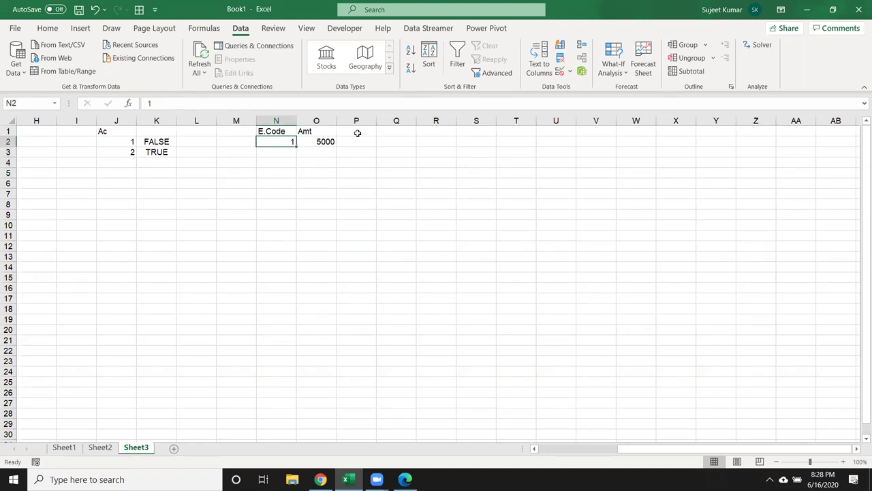
{"action": "key", "text": "shift+Right"}
{"action": "key", "text": "Delete"}
{"action": "key", "text": "Left"}
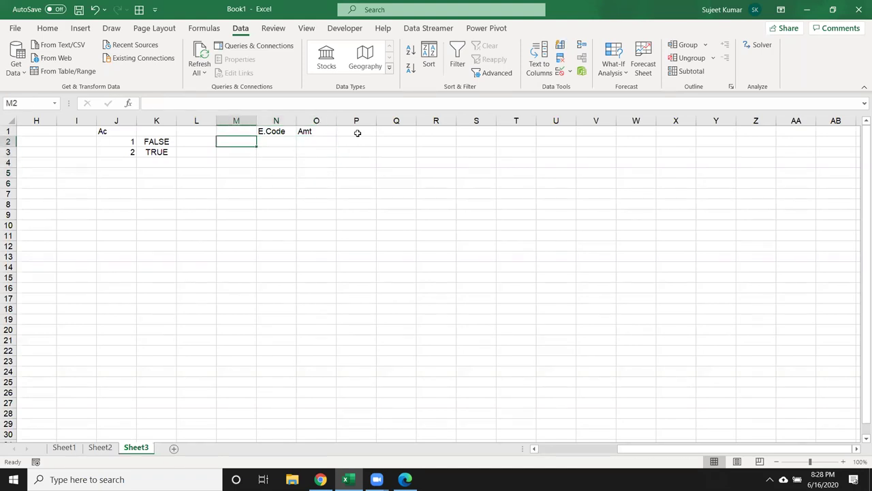
{"action": "key", "text": "Right"}
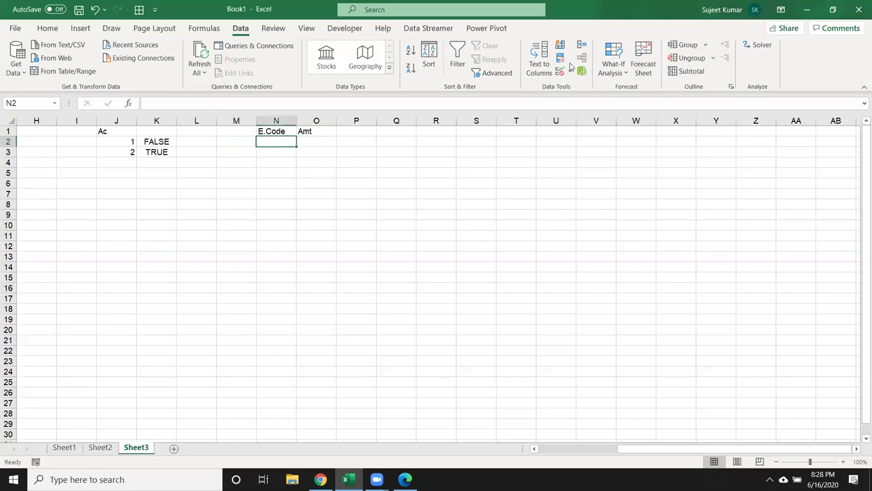
Start a Custom data validation rule for N2 with a SUMIF formula
{"action": "left_click", "coordinate": [561, 72]}
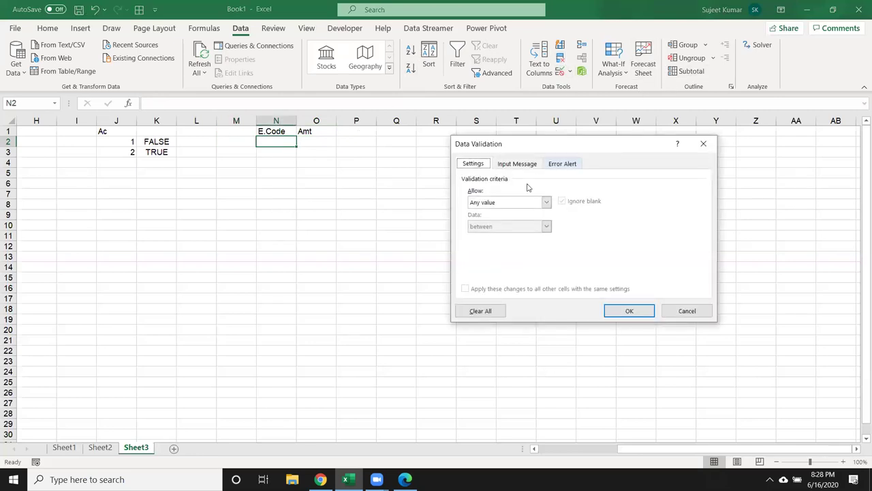
{"action": "left_click", "coordinate": [501, 203]}
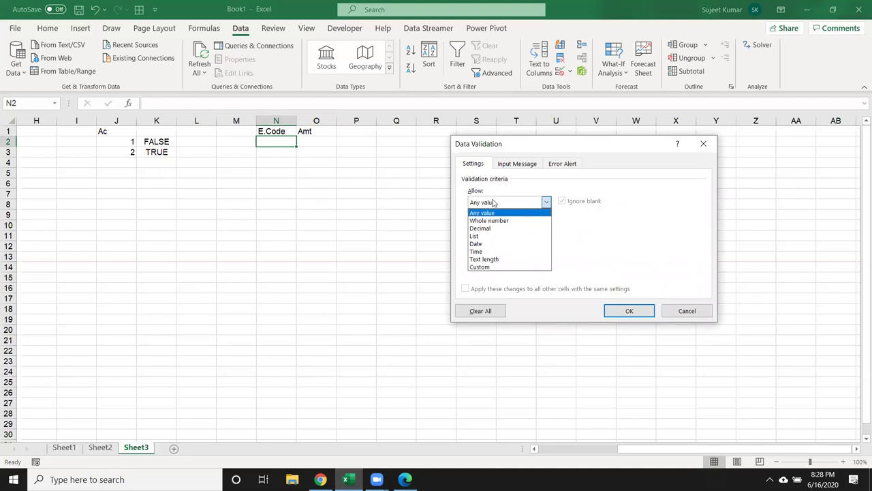
{"action": "left_click", "coordinate": [493, 267]}
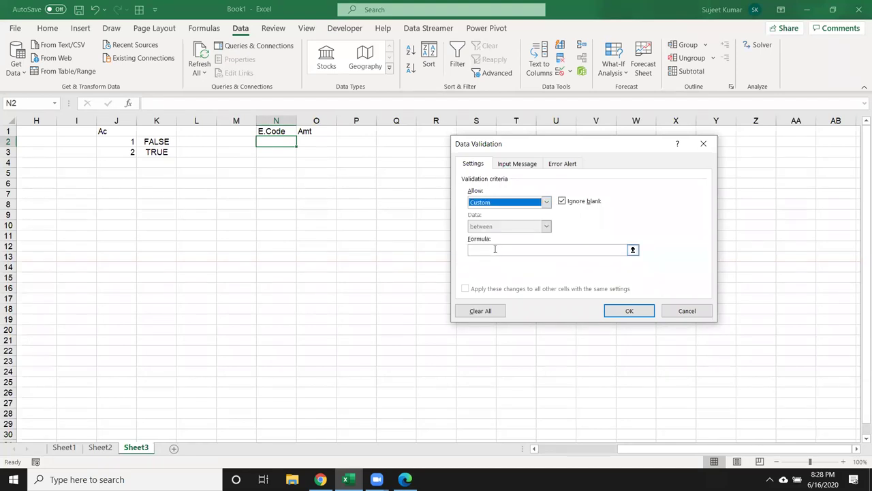
{"action": "left_click", "coordinate": [494, 252]}
{"action": "type", "text": "=sumif("}
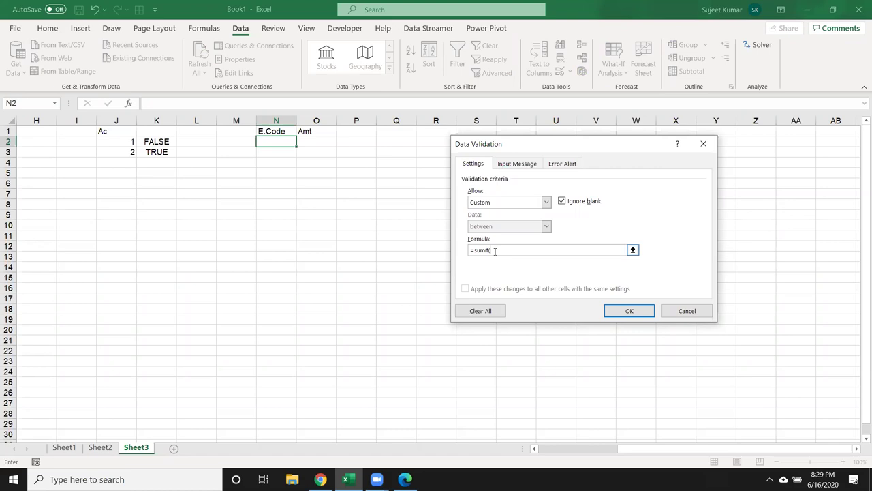
Build the rule formula =sumif(N:N,N2,O:O)<=10000 from columns N and O
{"action": "left_click", "coordinate": [316, 121]}
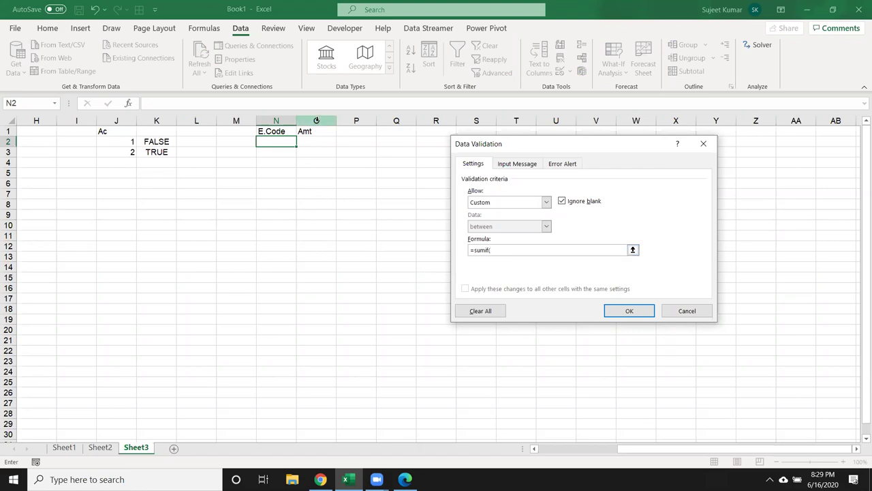
{"action": "type", "text": "O:O,"}
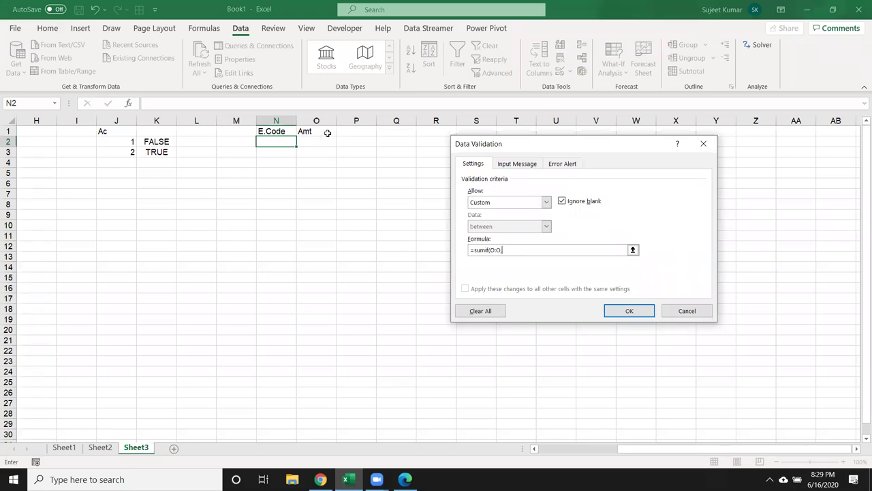
{"action": "key", "text": "BackSpace"}
{"action": "key", "text": "BackSpace"}
{"action": "key", "text": "BackSpace"}
{"action": "key", "text": "BackSpace"}
{"action": "left_click", "coordinate": [277, 120]}
{"action": "type", "text": ","}
{"action": "left_click", "coordinate": [279, 143]}
{"action": "type", "text": ","}
{"action": "left_click", "coordinate": [306, 121]}
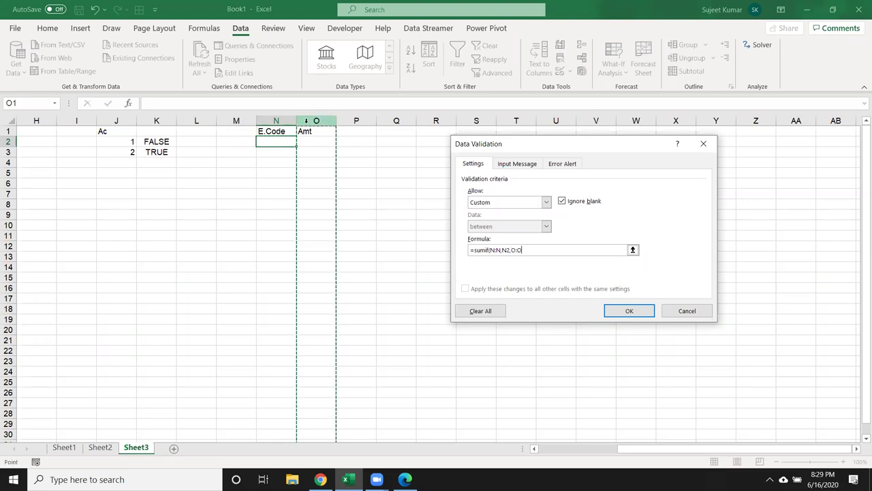
{"action": "type", "text": ")"}
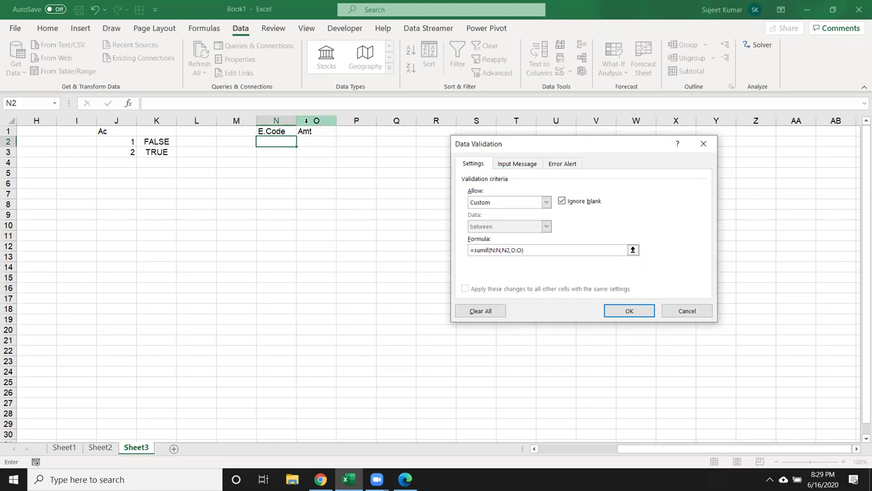
{"action": "type", "text": "<"}
{"action": "type", "text": "=10000"}
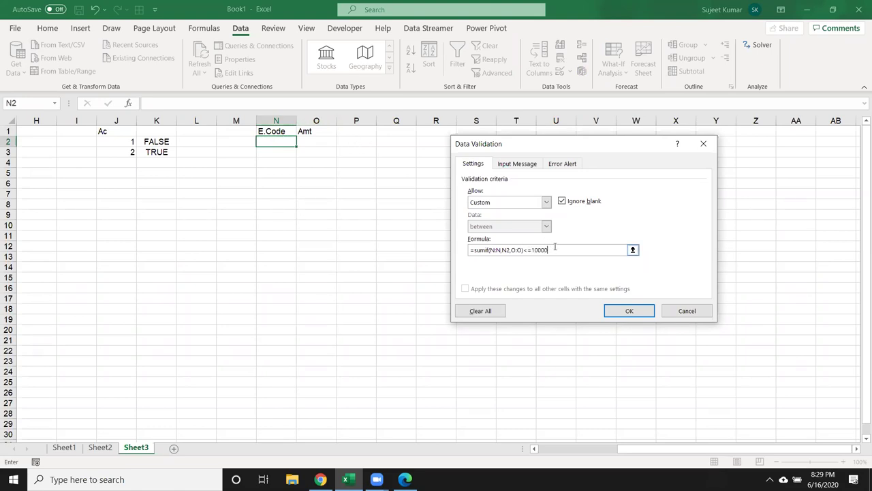
Change the limit to <10000 and apply the rule to N2
{"action": "left_click_drag", "start_coordinate": [549, 249], "coordinate": [409, 252]}
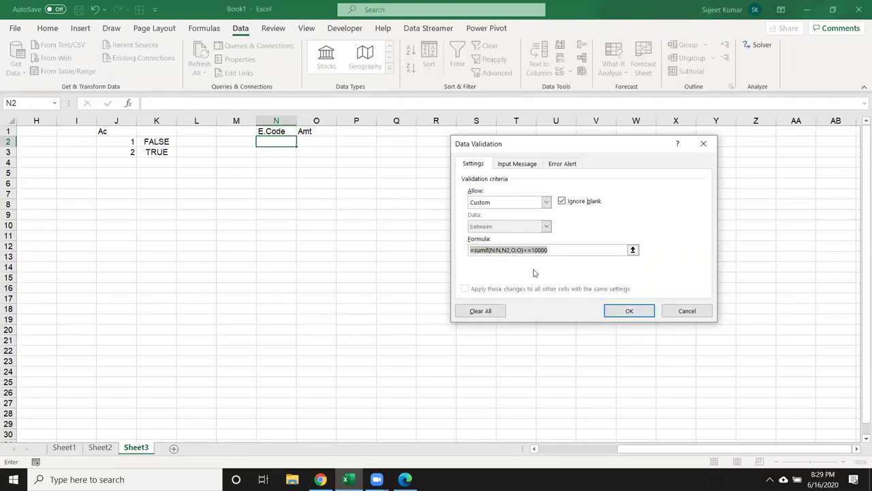
{"action": "left_click", "coordinate": [530, 251]}
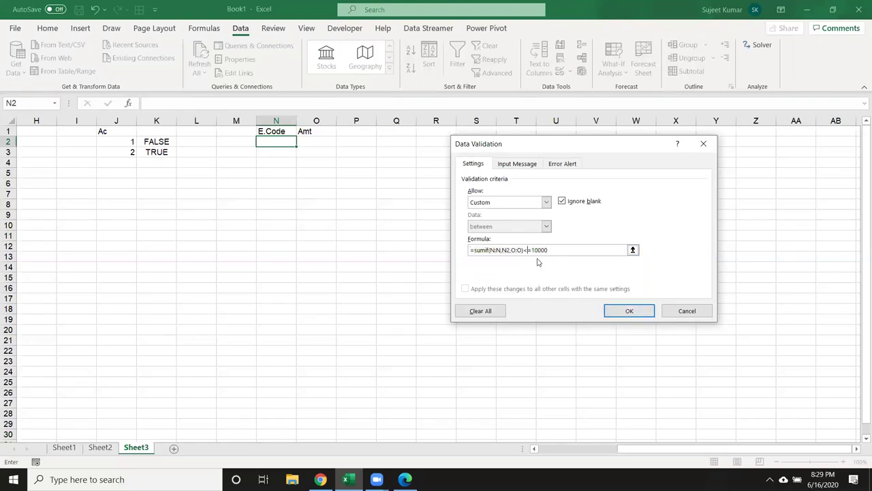
{"action": "key", "text": "Delete"}
{"action": "left_click", "coordinate": [628, 312]}
Give O2 a Custom validation rule =sumif(N:N,N2,O:O)<=10000
{"action": "left_click", "coordinate": [327, 141]}
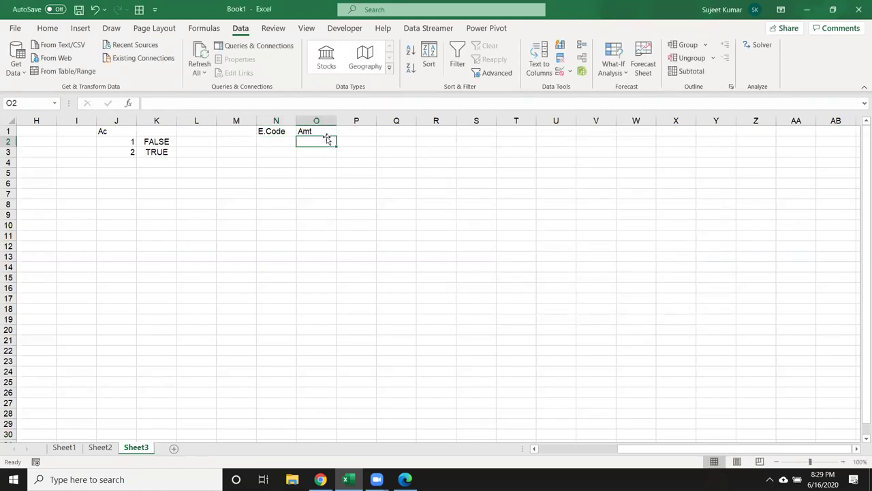
{"action": "left_click", "coordinate": [560, 73]}
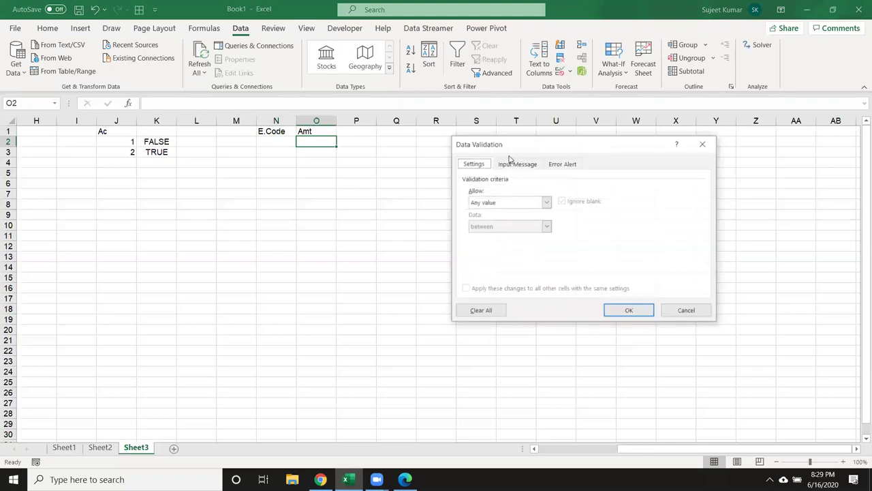
{"action": "left_click", "coordinate": [491, 203]}
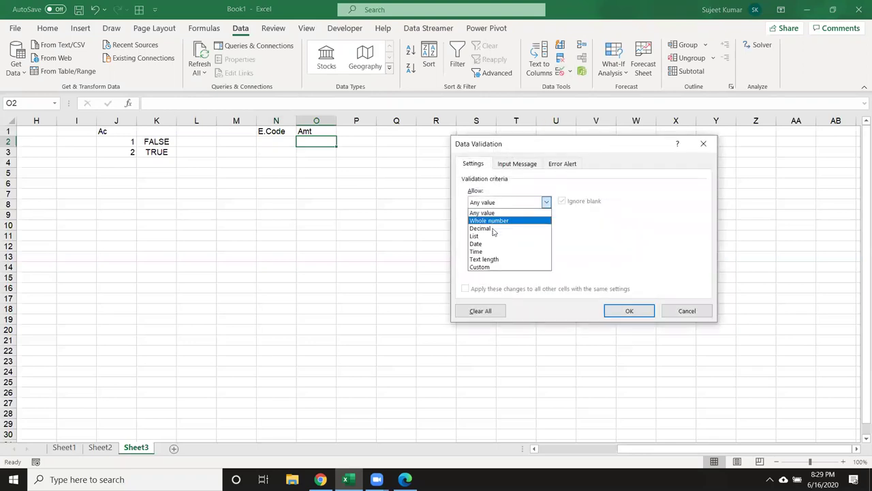
{"action": "left_click", "coordinate": [496, 267]}
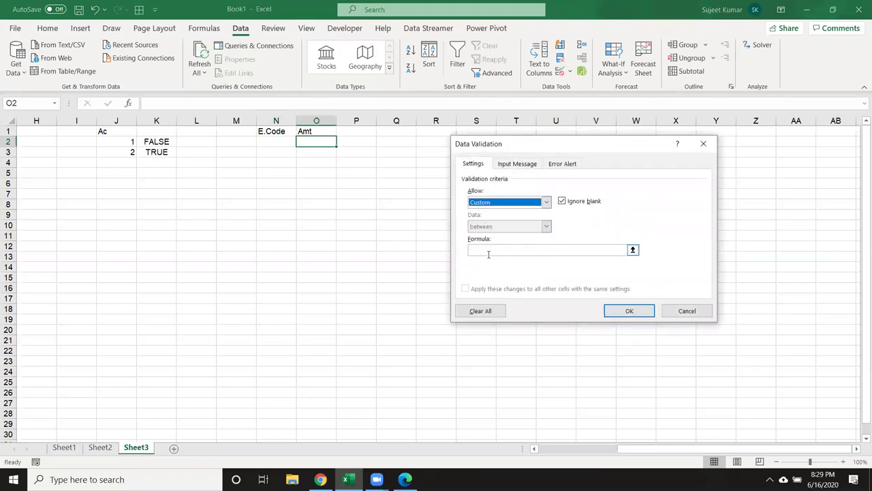
{"action": "left_click", "coordinate": [488, 251]}
{"action": "type", "text": "=sumif(N:N,N2,O:O)<=10000"}
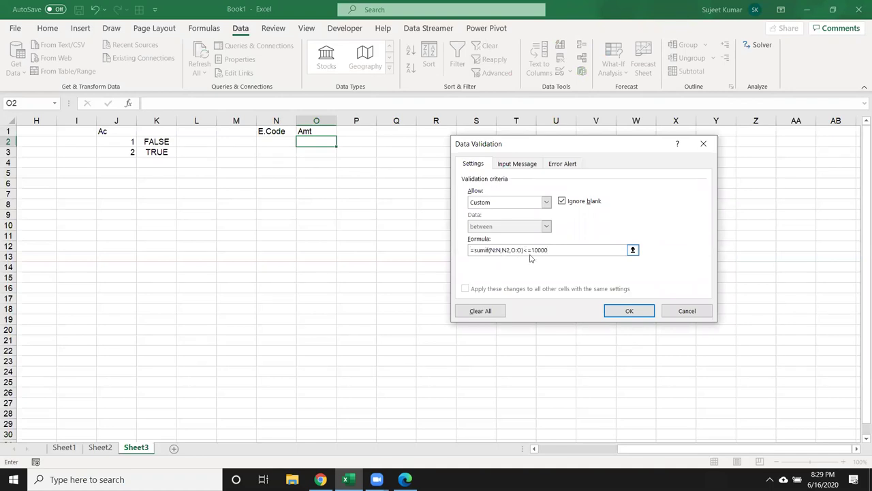
{"action": "left_click", "coordinate": [610, 312]}
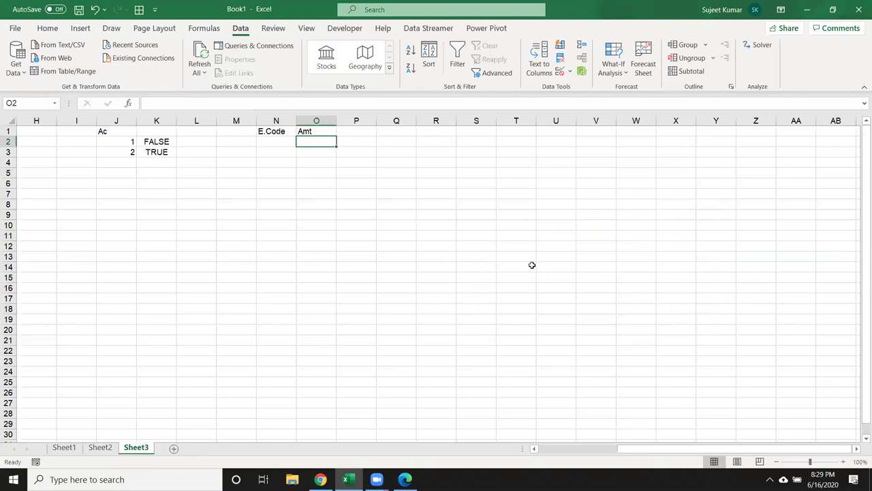
Copy N2:O2 and paste only its validation rules onto N3:O25
{"action": "left_click", "coordinate": [265, 140]}
{"action": "mouse_move", "coordinate": [291, 139]}
{"action": "left_mouse_down"}
{"action": "mouse_move", "coordinate": [301, 140]}
{"action": "mouse_move", "coordinate": [304, 382]}
{"action": "left_mouse_up"}
{"action": "key", "text": "ctrl+c"}
{"action": "left_click", "coordinate": [276, 155]}
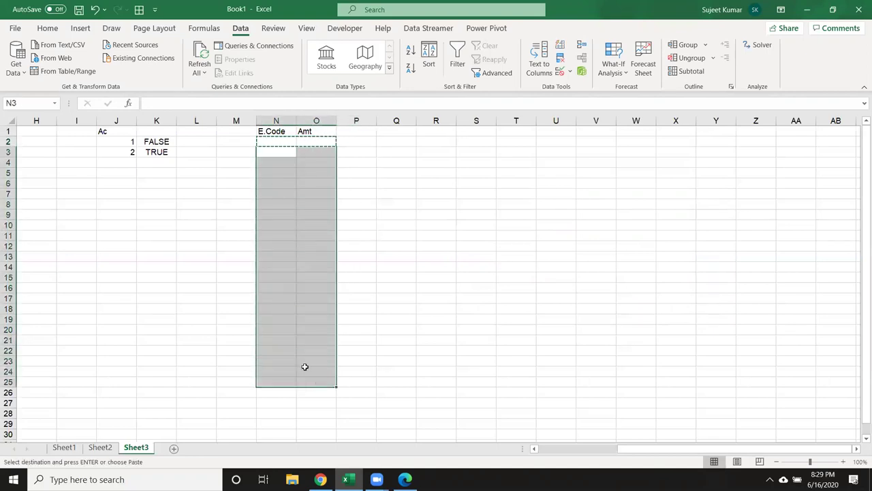
{"action": "right_click", "coordinate": [297, 320]}
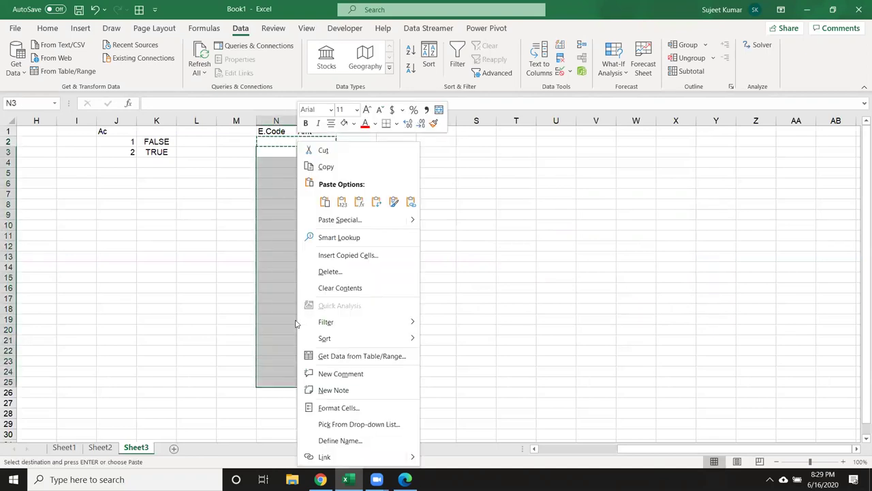
{"action": "left_click", "coordinate": [338, 220]}
{"action": "left_click", "coordinate": [239, 211]}
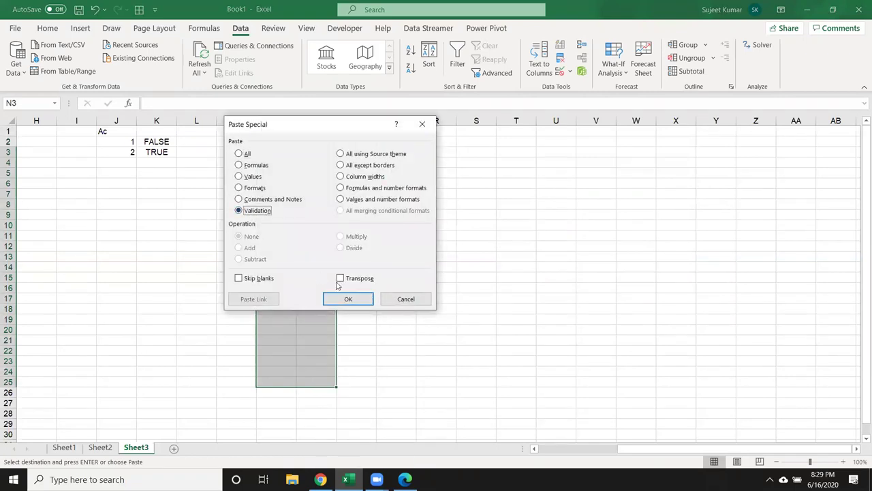
{"action": "left_click", "coordinate": [349, 300]}
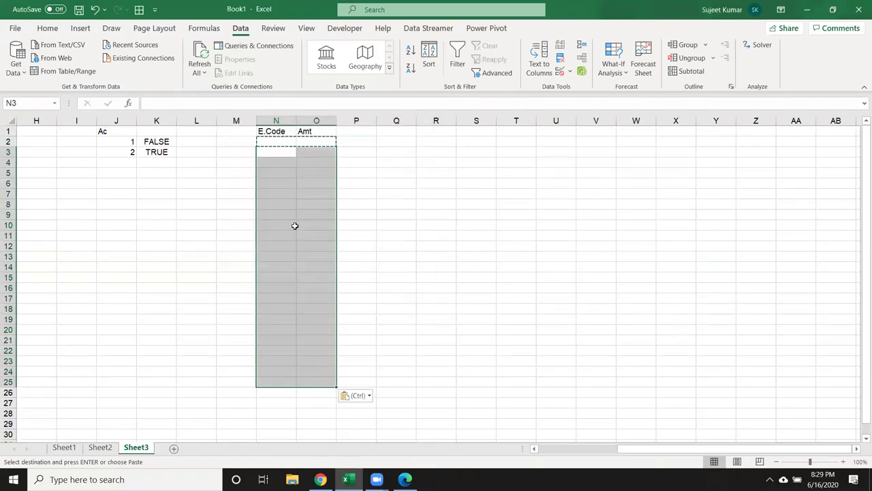
{"action": "left_click", "coordinate": [291, 204]}
Enter E.Code 1 with amount 5000 in rows 2 and 3
{"action": "type", "text": "01"}
{"action": "key", "text": "Return"}
{"action": "left_click", "coordinate": [273, 143]}
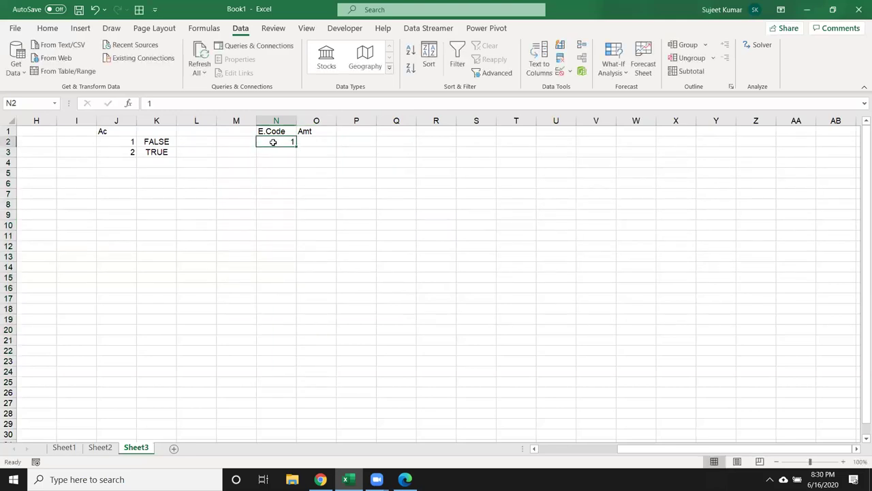
{"action": "key", "text": "Right"}
{"action": "type", "text": "5000"}
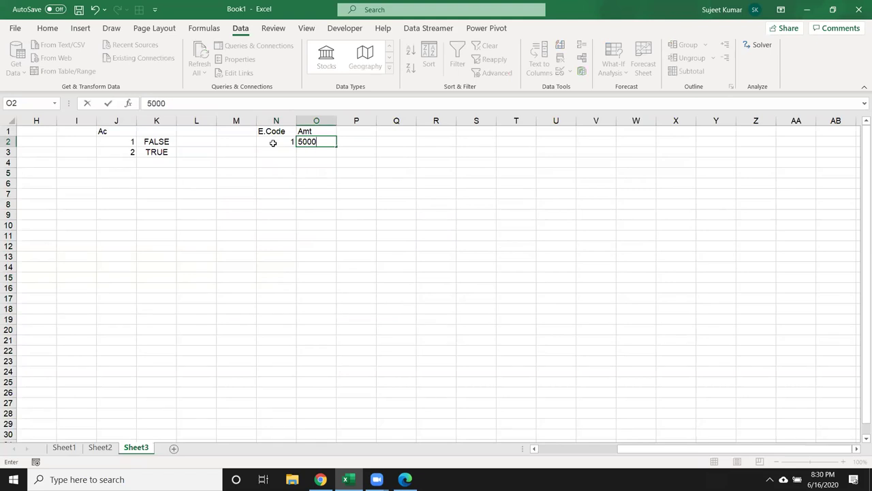
{"action": "key", "text": "Return"}
{"action": "key", "text": "Left"}
{"action": "type", "text": "1"}
{"action": "key", "text": "Right"}
{"action": "type", "text": "5000"}
{"action": "key", "text": "Return"}
Try E.Code 1 in N4, dismiss the rejection, and inspect N4's validation rule
{"action": "key", "text": "Left"}
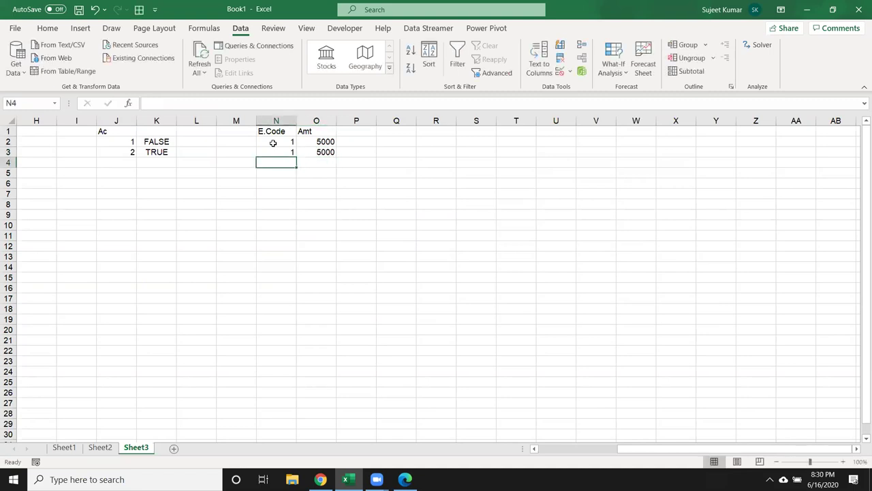
{"action": "type", "text": "1"}
{"action": "key", "text": "Return"}
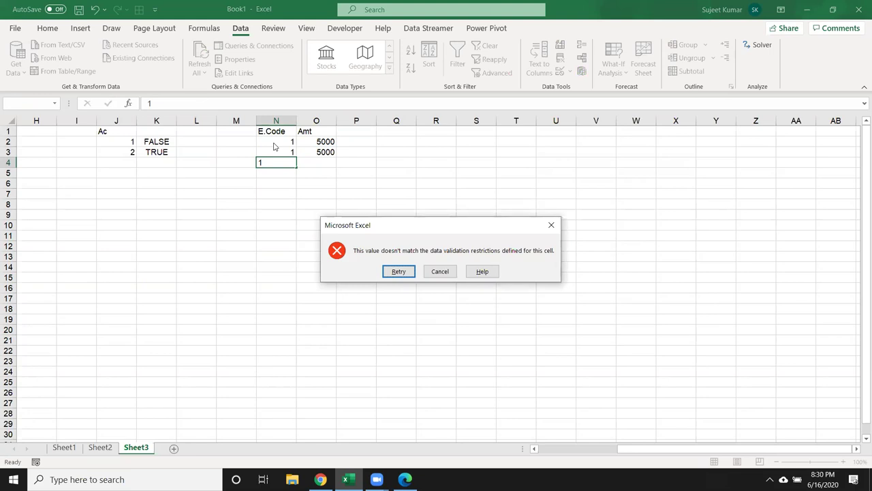
{"action": "key", "text": "Escape"}
{"action": "left_click", "coordinate": [559, 75]}
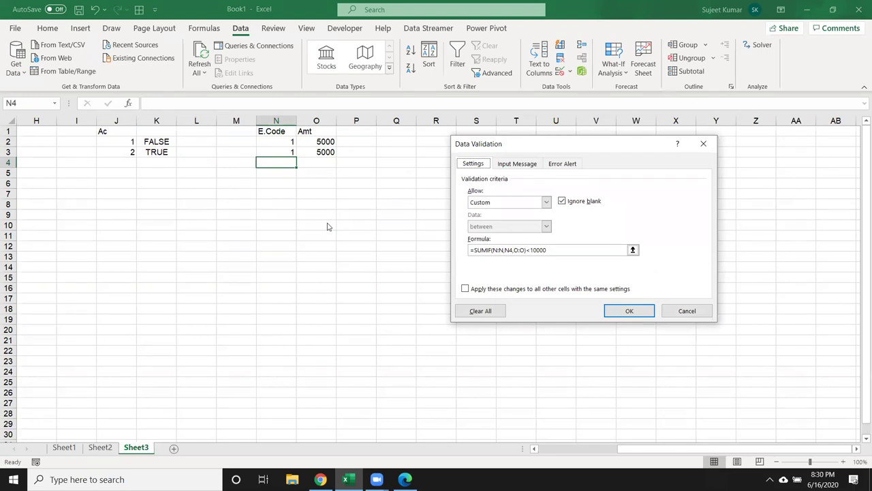
{"action": "key", "text": "Return"}
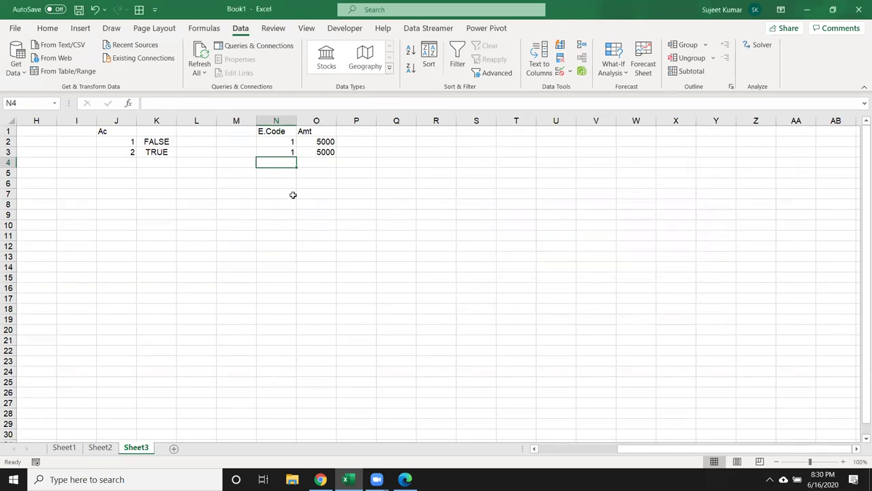
Change O3 to 4000, then enter 1 and 1000 in row 11 after 1500 is rejected
{"action": "left_click", "coordinate": [319, 152]}
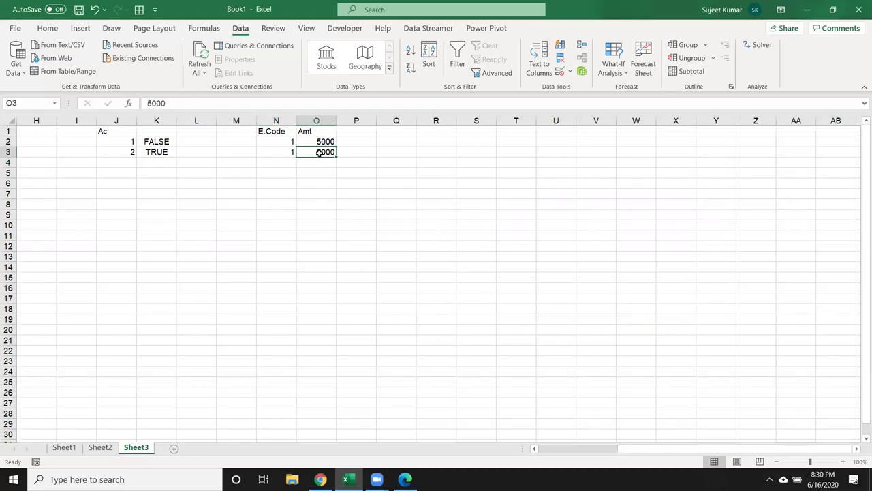
{"action": "type", "text": "4000"}
{"action": "key", "text": "Return"}
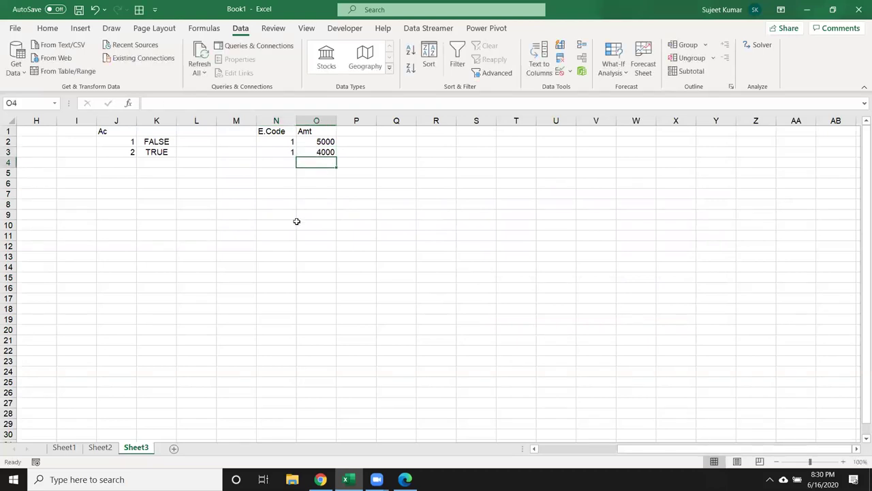
{"action": "left_click", "coordinate": [270, 233]}
{"action": "type", "text": "1"}
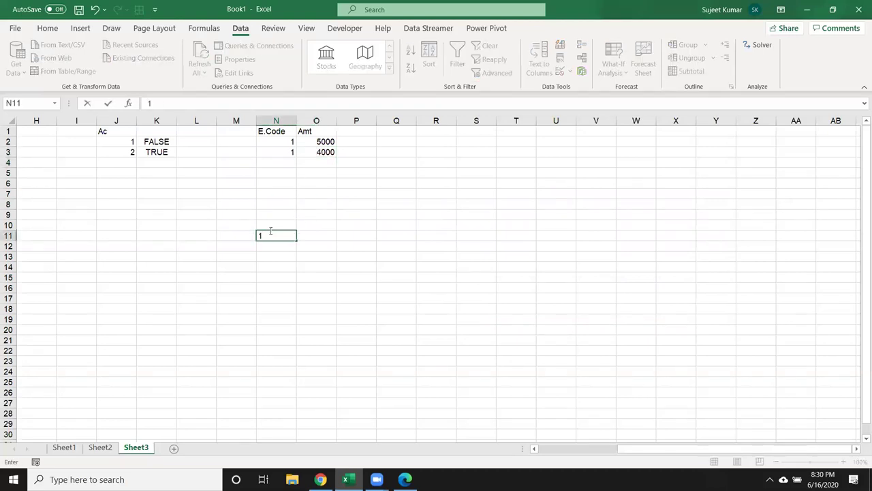
{"action": "key", "text": "Tab"}
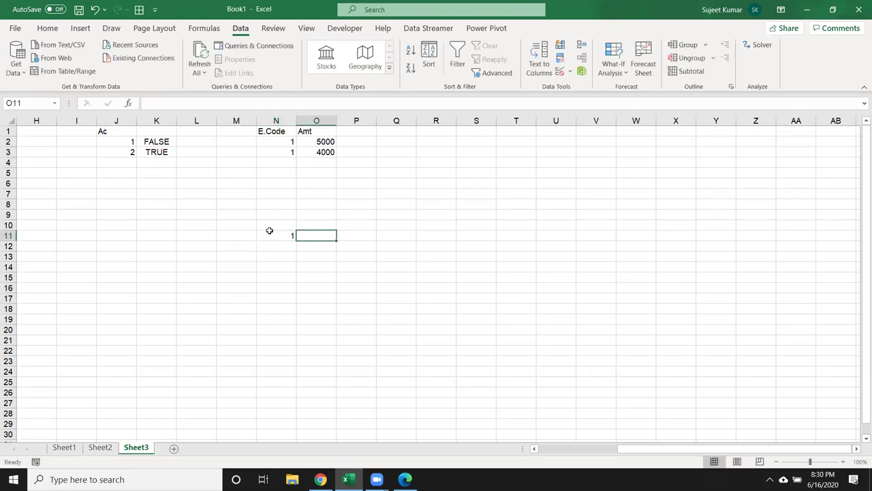
{"action": "type", "text": "1500"}
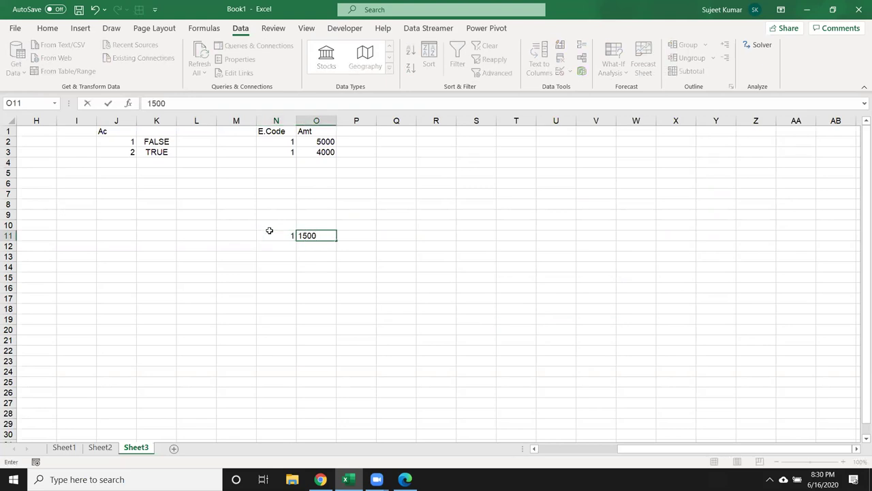
{"action": "key", "text": "Return"}
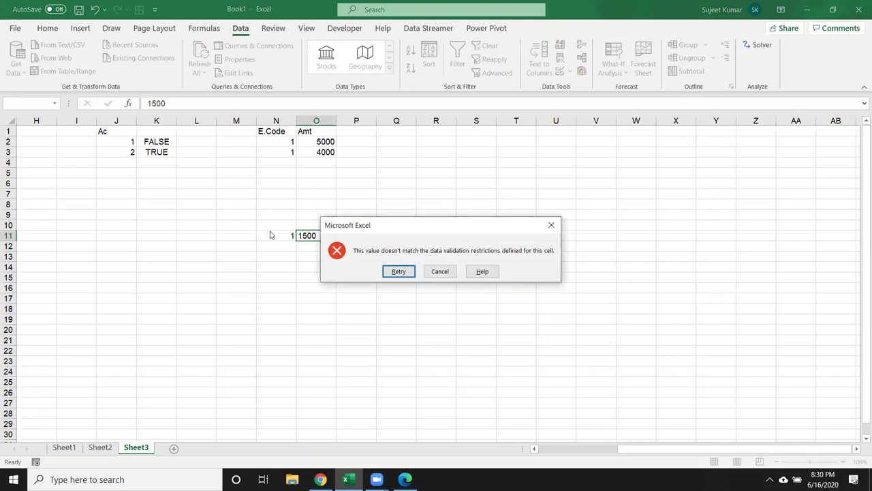
{"action": "key", "text": "Escape"}
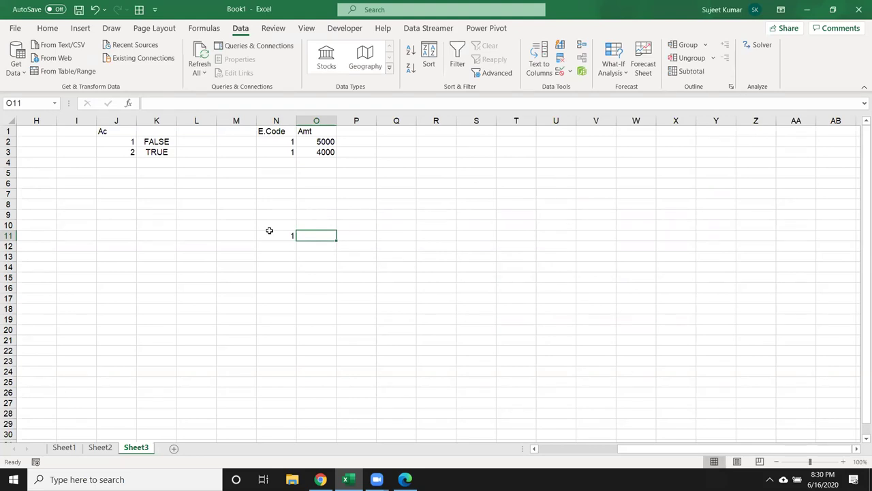
{"action": "type", "text": "1000"}
{"action": "key", "text": "Return"}
Review O11's validation rule =SUMIF(N:N,N11,O:O)<=10000 and close it unchanged
{"action": "key", "text": "Up"}
{"action": "key", "text": "Right"}
{"action": "left_click", "coordinate": [563, 74]}
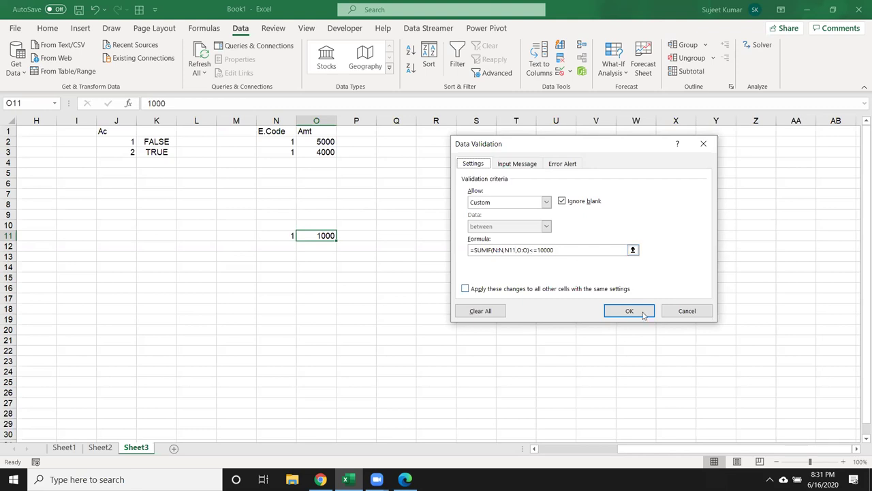
{"action": "left_click", "coordinate": [683, 316]}
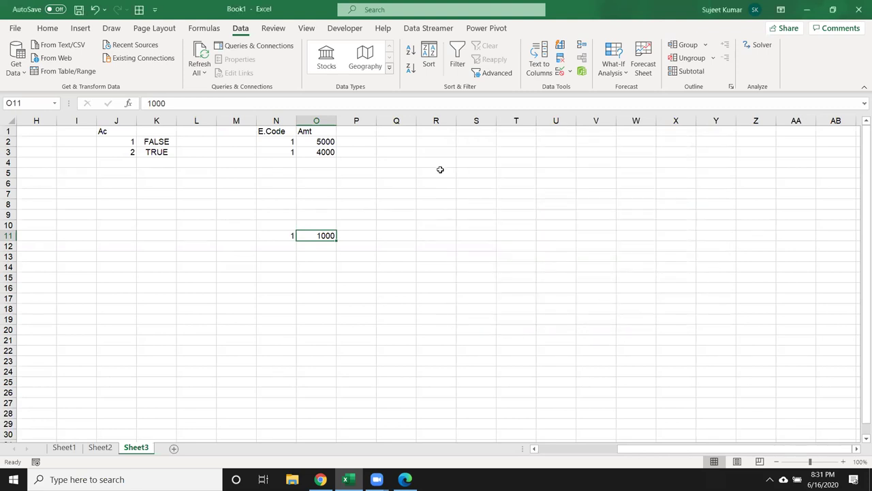
Enter the city header Delh in R1
{"action": "left_click", "coordinate": [417, 156]}
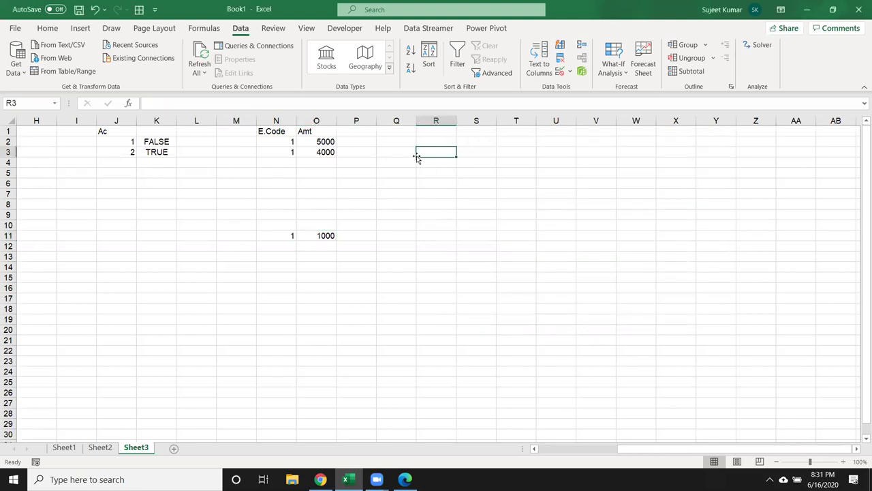
{"action": "left_click", "coordinate": [117, 192]}
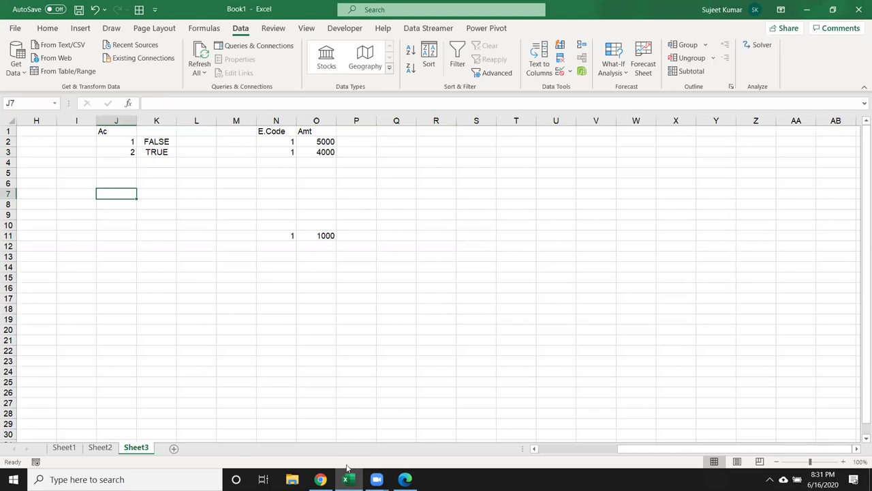
{"action": "left_click", "coordinate": [857, 449]}
{"action": "left_click", "coordinate": [858, 449]}
{"action": "left_click", "coordinate": [858, 449]}
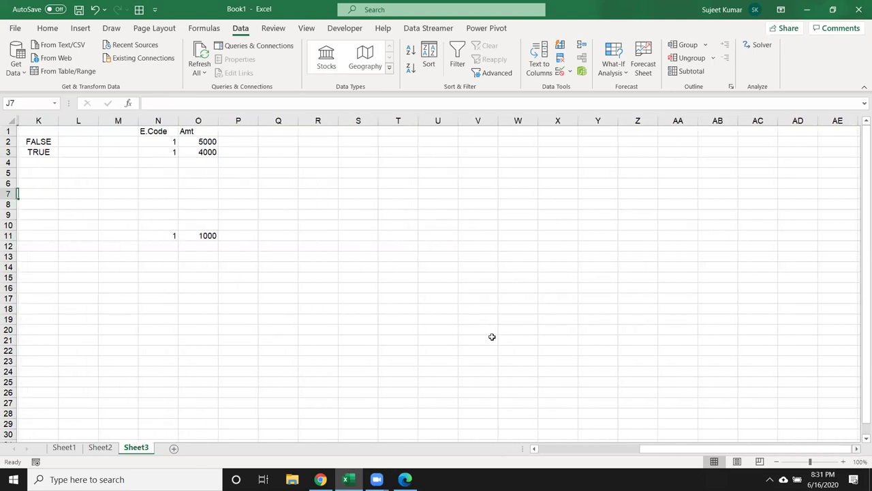
{"action": "left_click", "coordinate": [310, 133]}
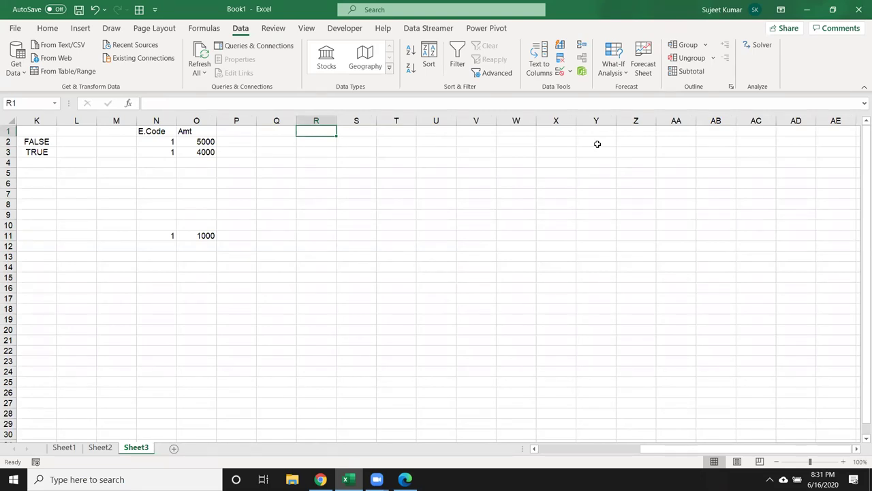
{"action": "type", "text": "Delh"}
{"action": "key", "text": "Tab"}
Enter Mumbai in S1, correcting the misspelled 'Mubail'
{"action": "type", "text": "Mubail"}
{"action": "key", "text": "Return"}
{"action": "key", "text": "Up"}
{"action": "key", "text": "Right"}
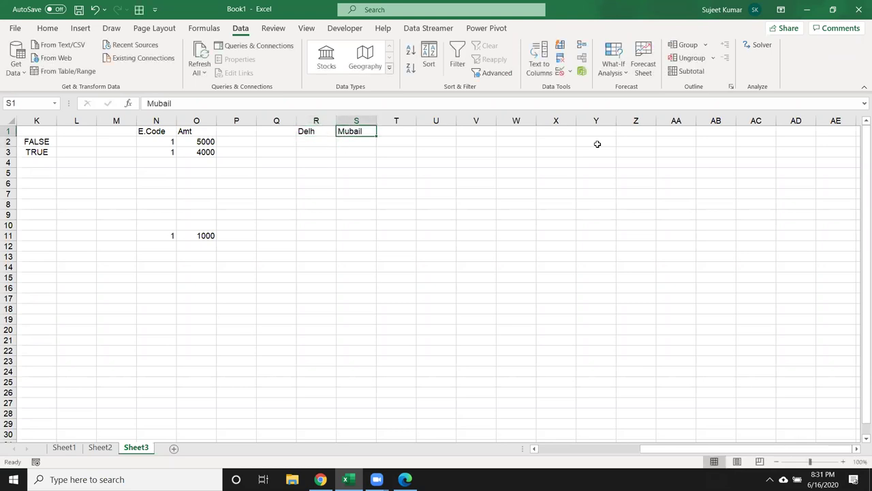
{"action": "key", "text": "F2"}
{"action": "key", "text": "BackSpace"}
{"action": "key", "text": "Return"}
{"action": "key", "text": "Up"}
{"action": "type", "text": "M"}
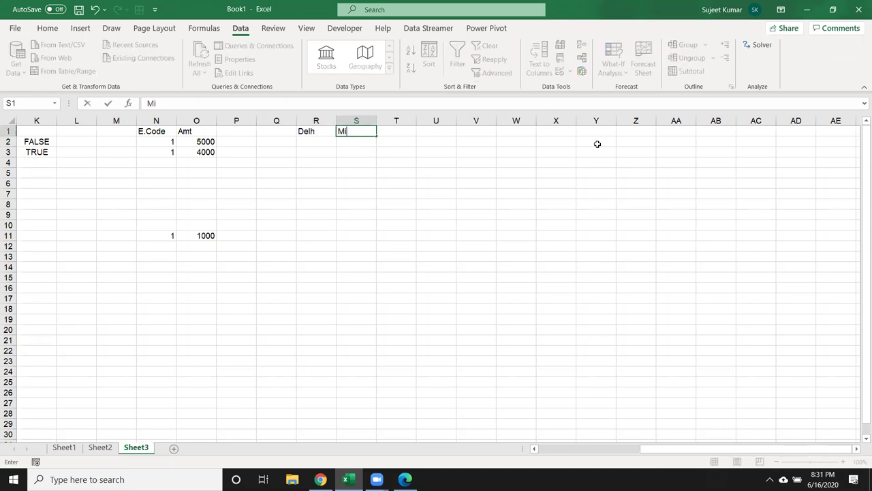
{"action": "type", "text": "umbai"}
{"action": "key", "text": "Return"}
Enter test Y values in R2 and S2, then clear both cells
{"action": "key", "text": "Left"}
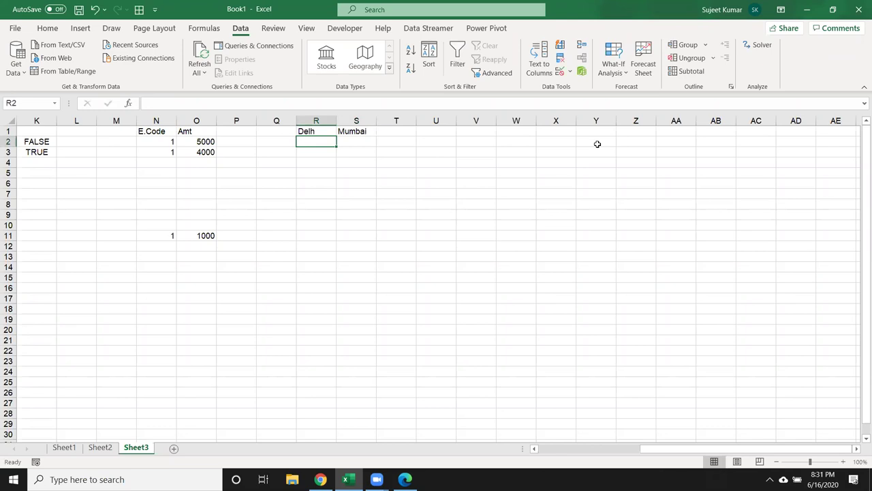
{"action": "type", "text": "Y"}
{"action": "key", "text": "Return"}
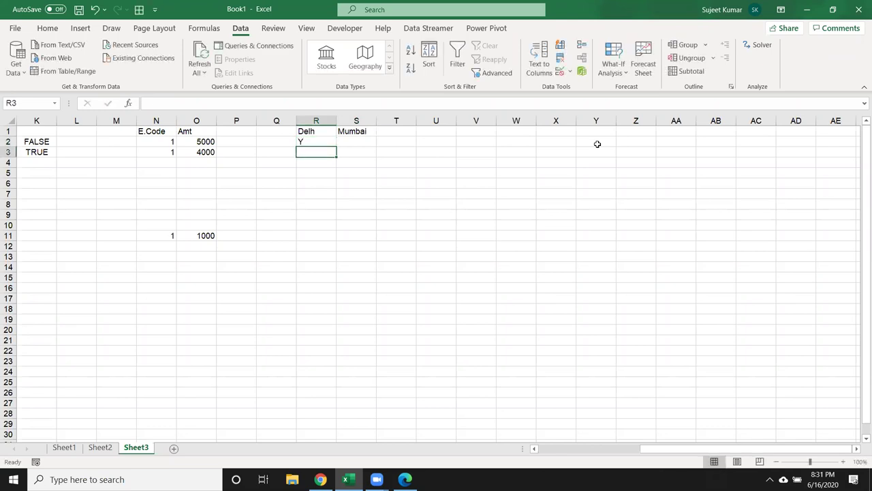
{"action": "key", "text": "Up"}
{"action": "key", "text": "Right"}
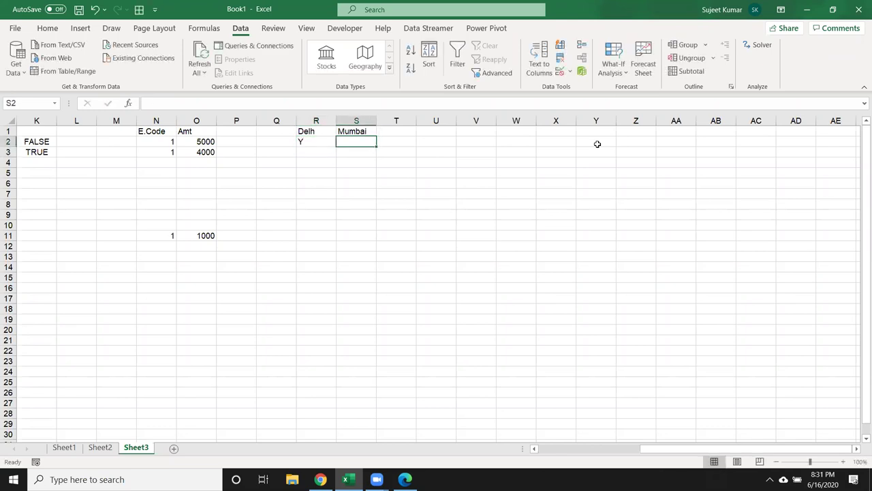
{"action": "type", "text": "Y"}
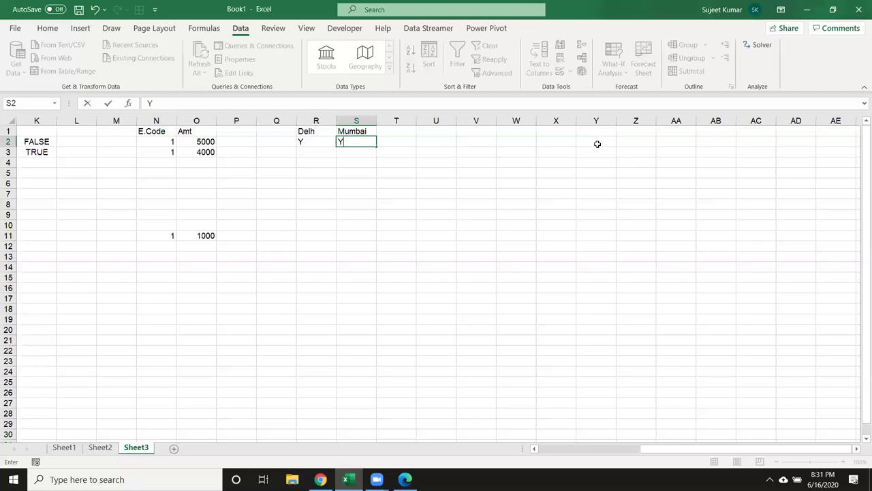
{"action": "key", "text": "Escape"}
{"action": "type", "text": "Y"}
{"action": "key", "text": "Left"}
{"action": "key", "text": "Delete"}
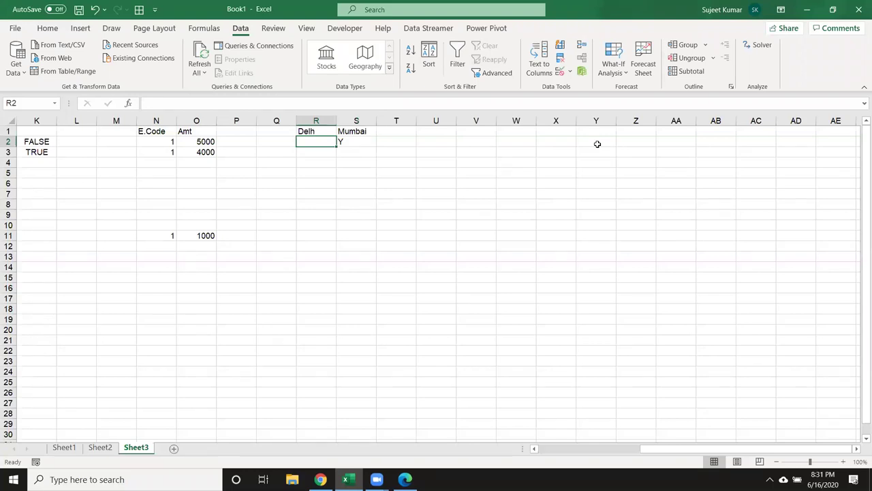
{"action": "key", "text": "Right"}
{"action": "key", "text": "Delete"}
{"action": "key", "text": "Left"}
Set R2's Data Validation Allow type to Custom
{"action": "left_click", "coordinate": [561, 75]}
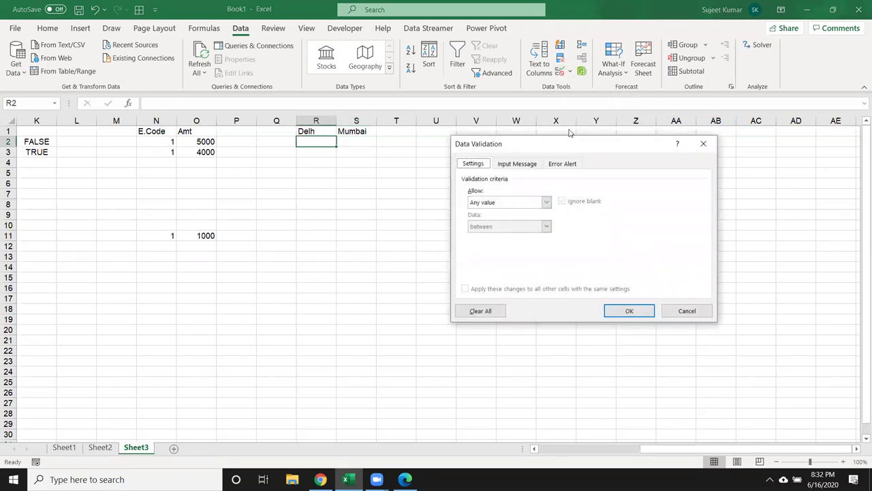
{"action": "left_click", "coordinate": [520, 204]}
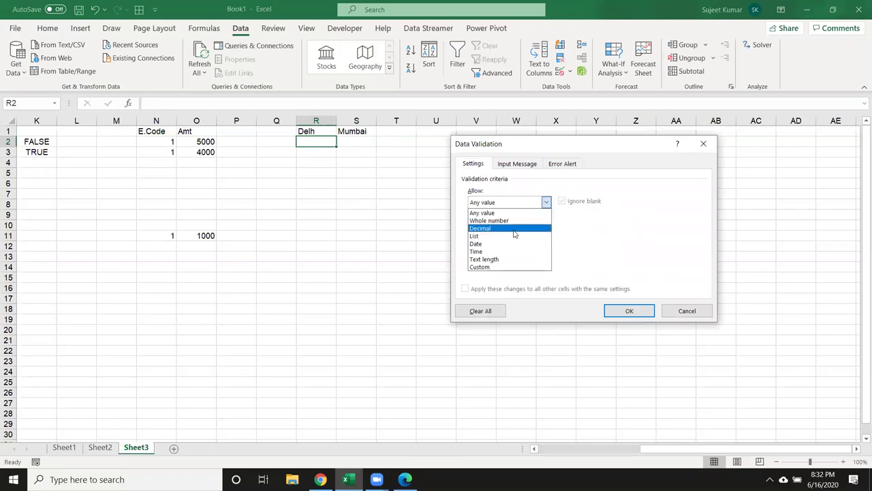
{"action": "left_click", "coordinate": [505, 273]}
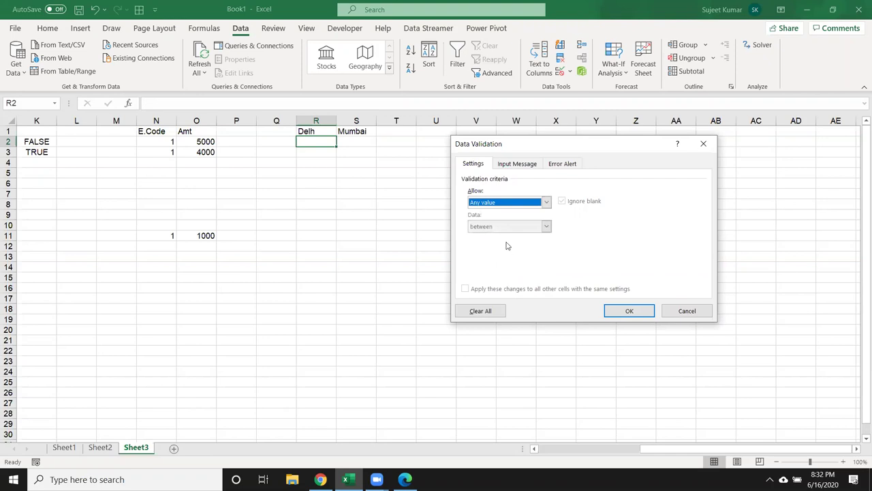
{"action": "left_click", "coordinate": [503, 203]}
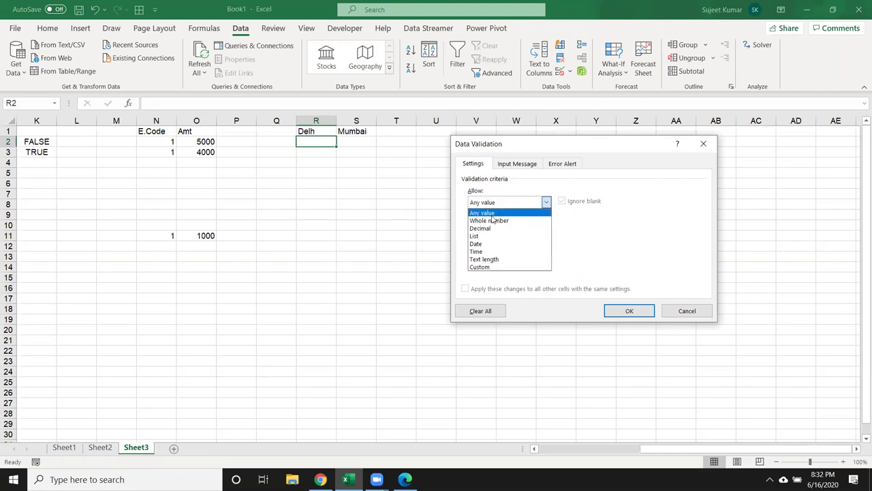
{"action": "left_click", "coordinate": [482, 267]}
{"action": "left_click", "coordinate": [481, 251]}
Enter the formula =and(R2="y",S2<>"Y"), copy it, and confirm with OK
{"action": "type", "text": "=and("}
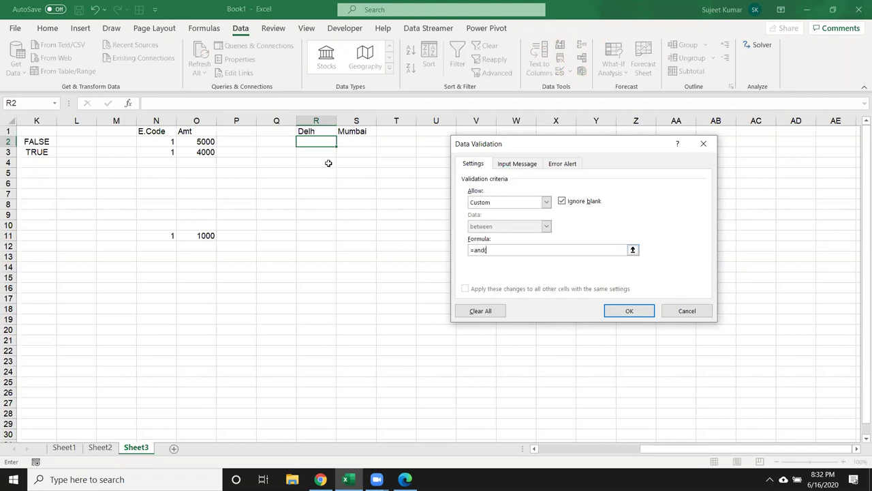
{"action": "type", "text": "R2=\"y\","}
{"action": "left_click", "coordinate": [342, 137]}
{"action": "type", "text": "<>"}
{"action": "type", "text": "\""}
{"action": "key", "text": "BackSpace"}
{"action": "type", "text": "\"Y\")"}
{"action": "left_click_drag", "start_coordinate": [537, 250], "coordinate": [424, 238]}
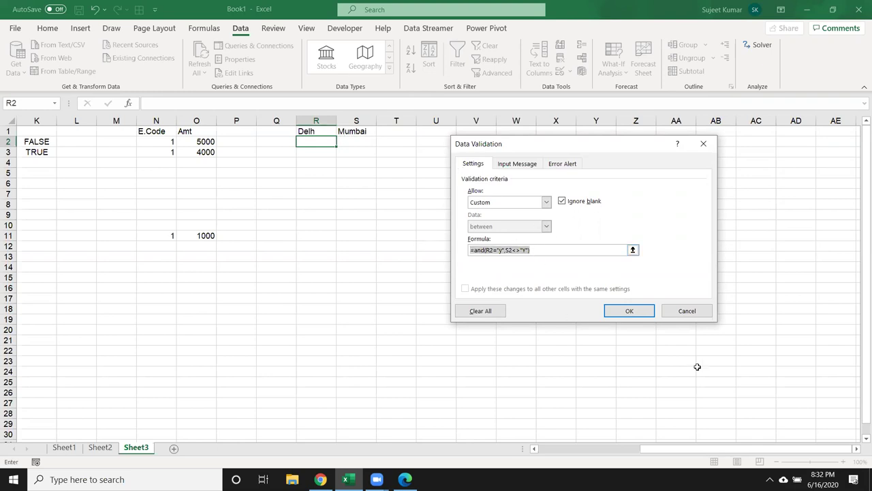
{"action": "left_click", "coordinate": [641, 312]}
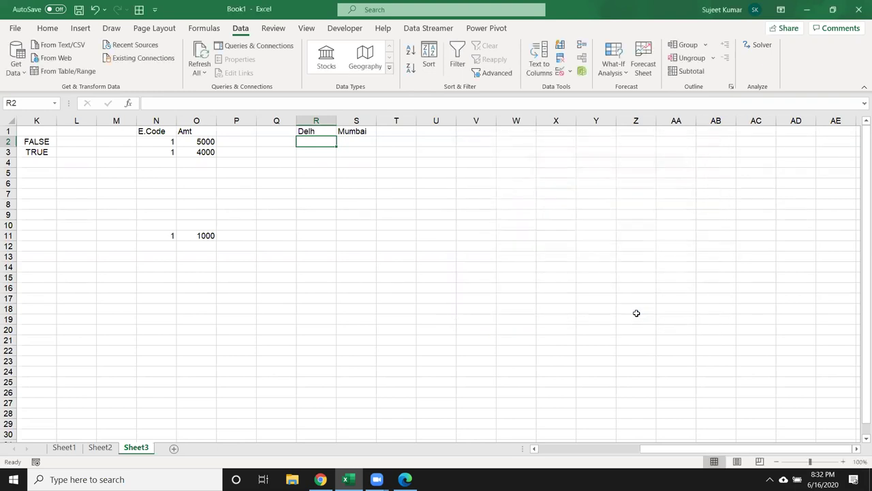
Give S2 the Custom validation =and(R2<>"y",S2="Y") by editing the pasted R2 formula
{"action": "left_click", "coordinate": [370, 145]}
{"action": "left_click", "coordinate": [559, 70]}
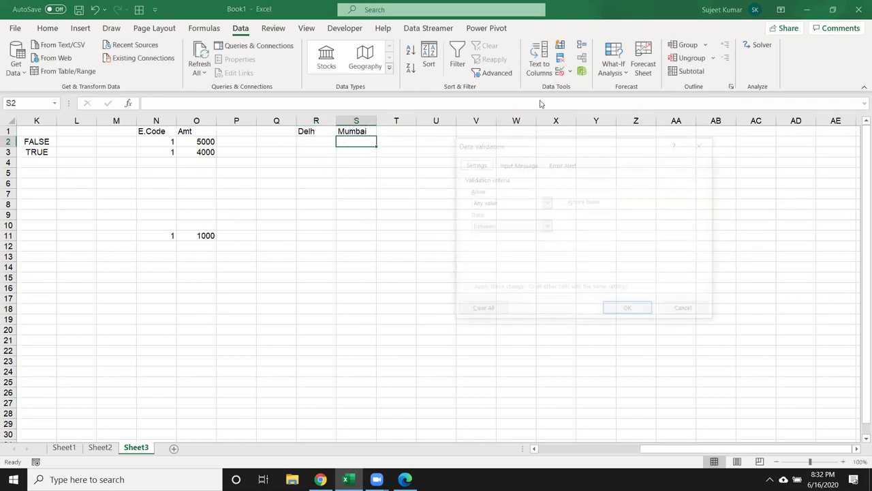
{"action": "left_click", "coordinate": [493, 203]}
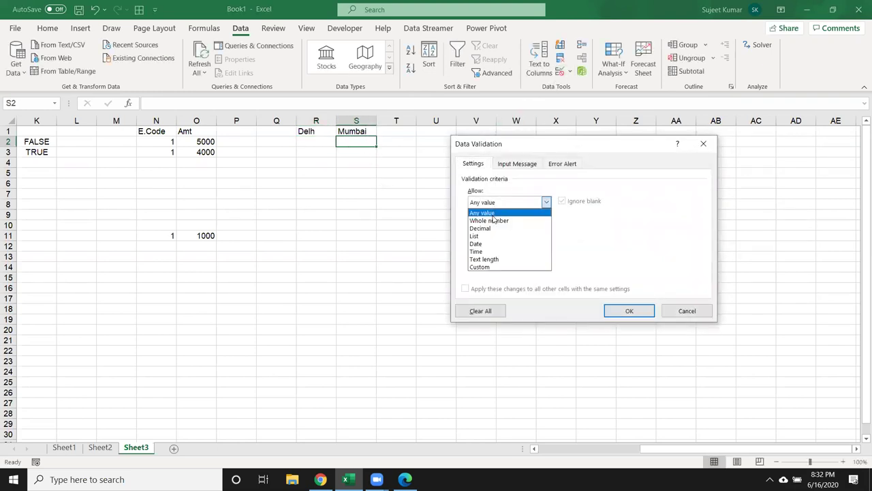
{"action": "left_click", "coordinate": [497, 265]}
{"action": "left_click", "coordinate": [487, 251]}
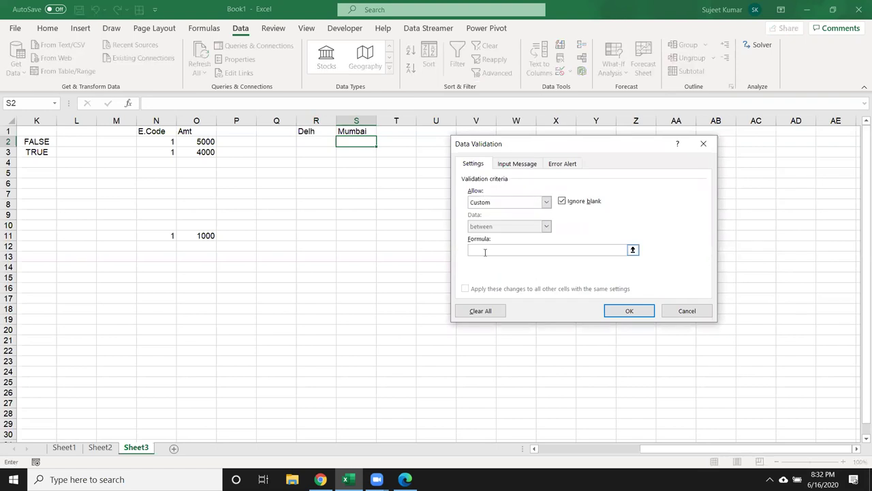
{"action": "key", "text": "ctrl+v"}
{"action": "left_click", "coordinate": [495, 251]}
{"action": "key", "text": "BackSpace"}
{"action": "type", "text": "<>"}
{"action": "left_click", "coordinate": [519, 249]}
{"action": "key", "text": "BackSpace"}
{"action": "key", "text": "Delete"}
{"action": "type", "text": "="}
{"action": "left_click", "coordinate": [637, 314]}
Copy R2:S2 and Paste Special only Validation onto R3:S17
{"action": "mouse_move", "coordinate": [314, 142]}
{"action": "left_mouse_down"}
{"action": "mouse_move", "coordinate": [341, 141]}
{"action": "mouse_move", "coordinate": [355, 302]}
{"action": "left_mouse_up"}
{"action": "key", "text": "ctrl+c"}
{"action": "right_click", "coordinate": [351, 247]}
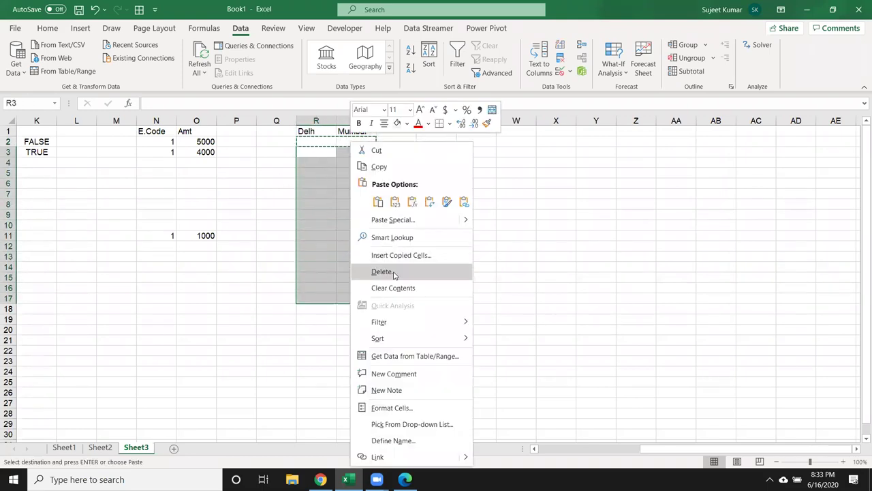
{"action": "left_click", "coordinate": [396, 220]}
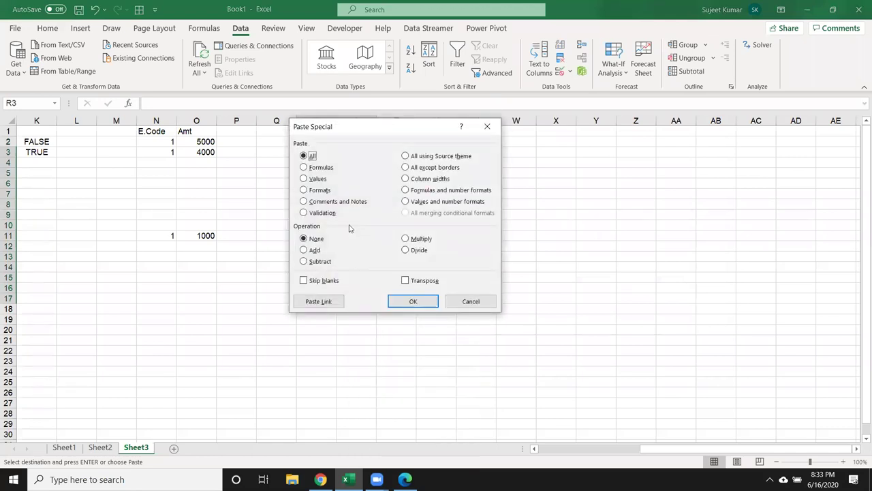
{"action": "left_click", "coordinate": [331, 216]}
{"action": "left_click", "coordinate": [330, 216]}
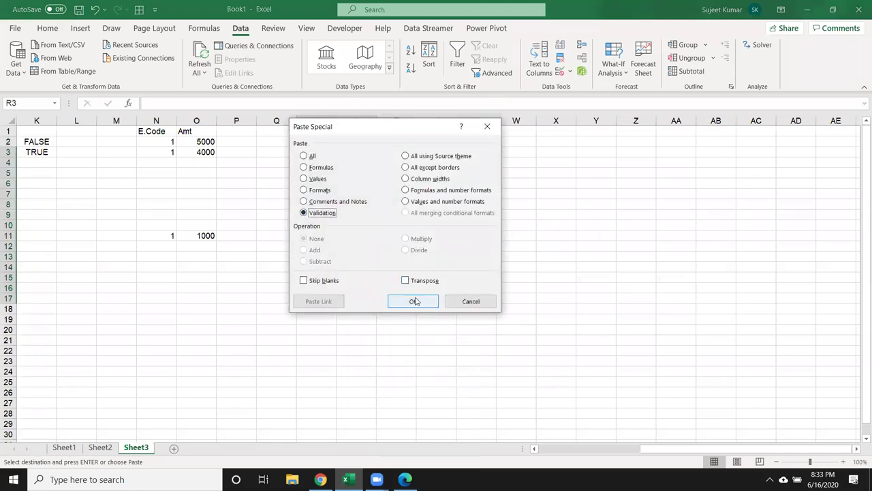
{"action": "left_click", "coordinate": [414, 301]}
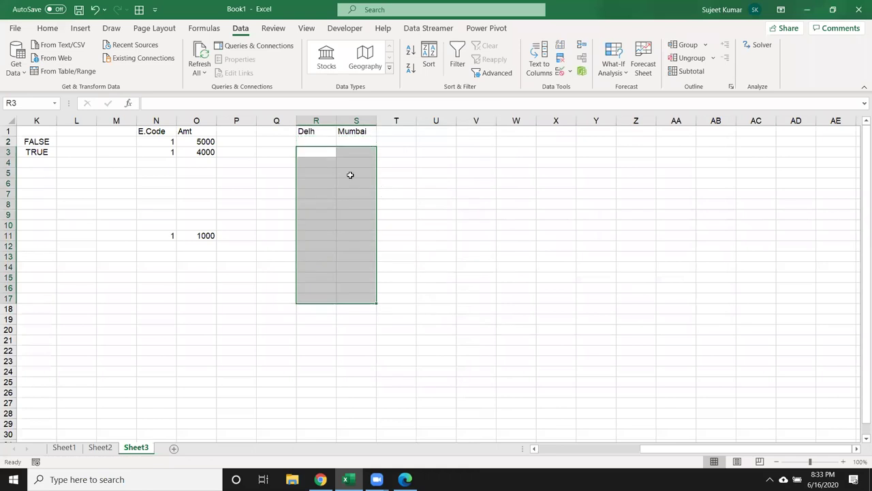
{"action": "left_click", "coordinate": [315, 142]}
Enter Y in R2 and confirm a second Y in S2 is rejected
{"action": "type", "text": "Y"}
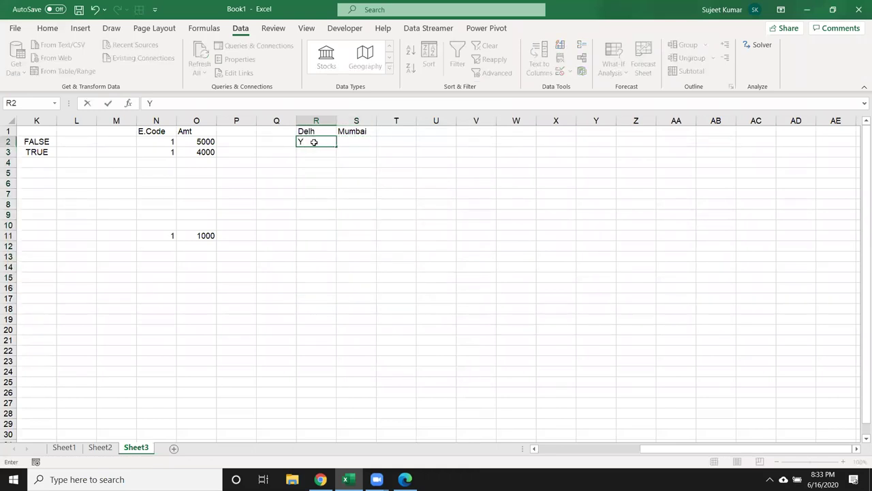
{"action": "key", "text": "Return"}
{"action": "left_click", "coordinate": [314, 142]}
{"action": "key", "text": "Tab"}
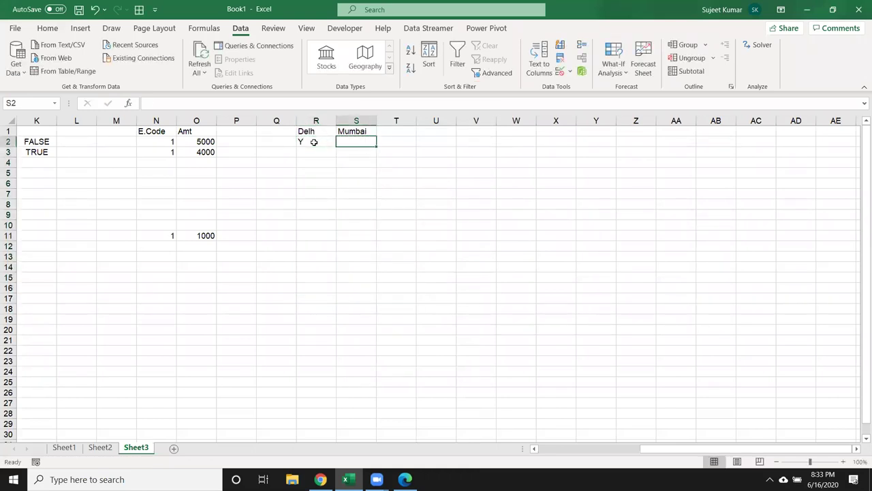
{"action": "type", "text": "Y"}
{"action": "key", "text": "Return"}
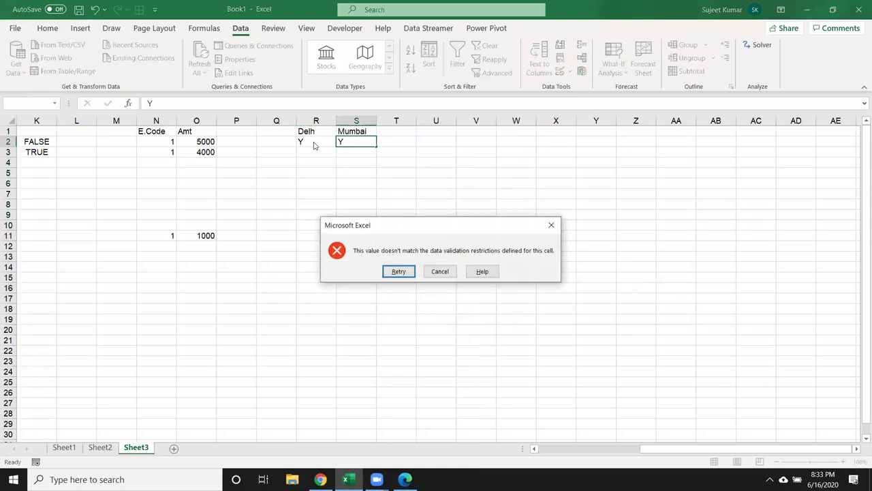
{"action": "key", "text": "Escape"}
Enter Y in S3 and confirm a y in R3 is rejected
{"action": "type", "text": "Y"}
{"action": "key", "text": "Left"}
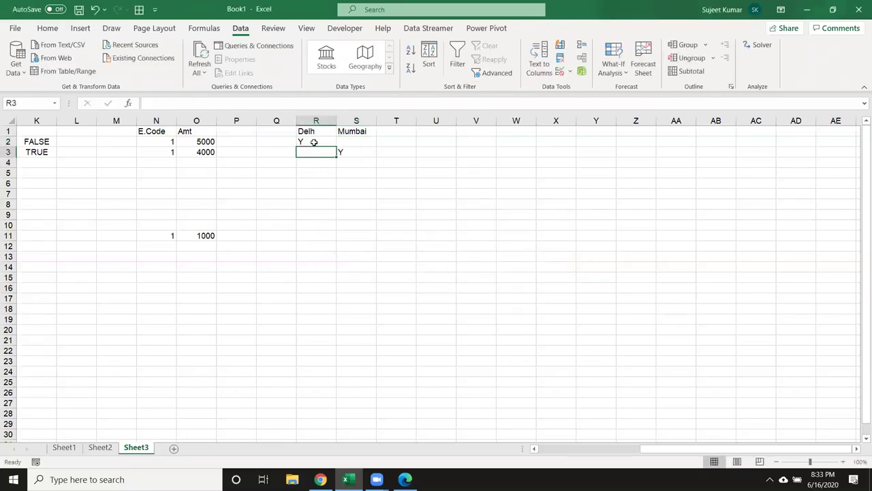
{"action": "type", "text": "y"}
{"action": "key", "text": "Return"}
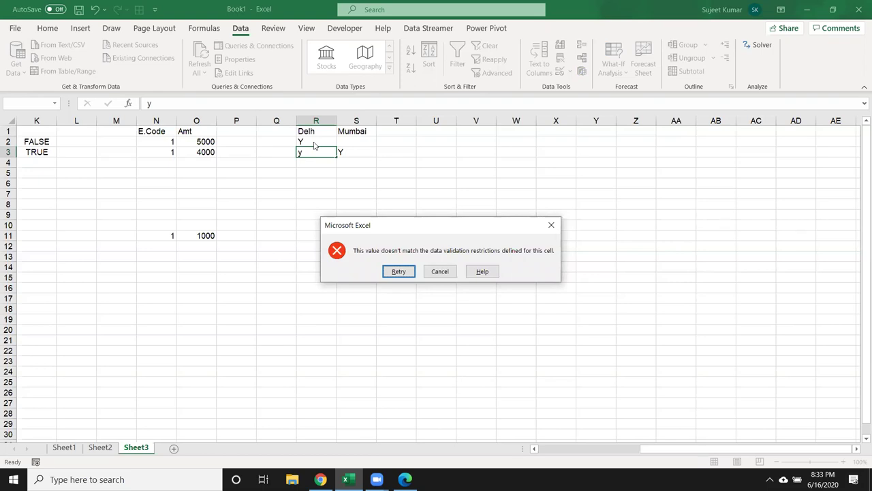
{"action": "key", "text": "Escape"}
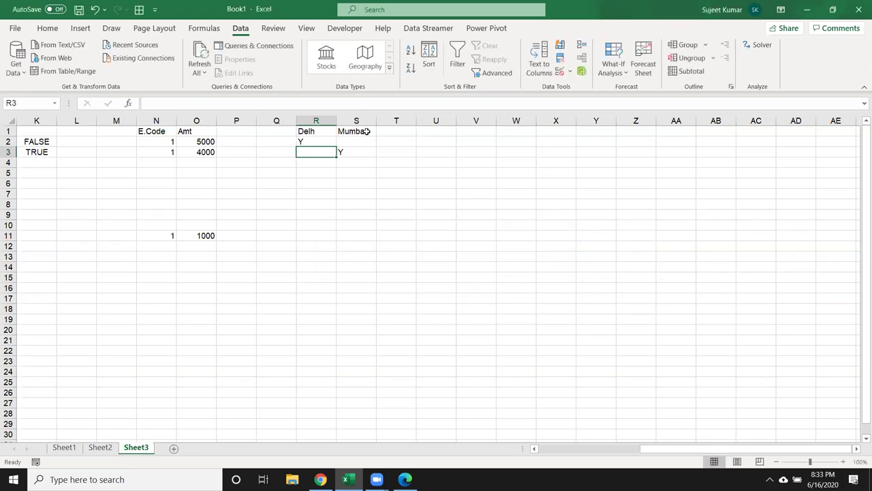
{"action": "left_click", "coordinate": [393, 134]}
Add Pune as the T1 city header
{"action": "type", "text": "Pune"}
{"action": "key", "text": "Return"}
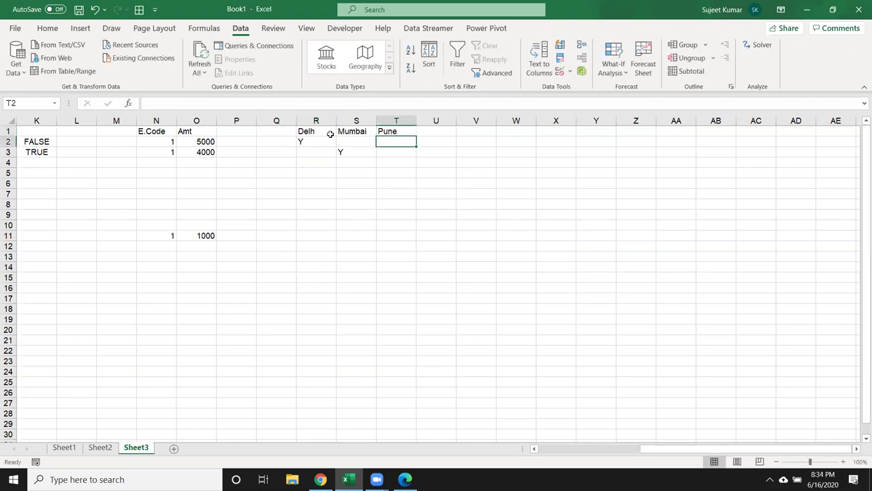
{"action": "left_click_drag", "start_coordinate": [333, 139], "coordinate": [392, 140]}
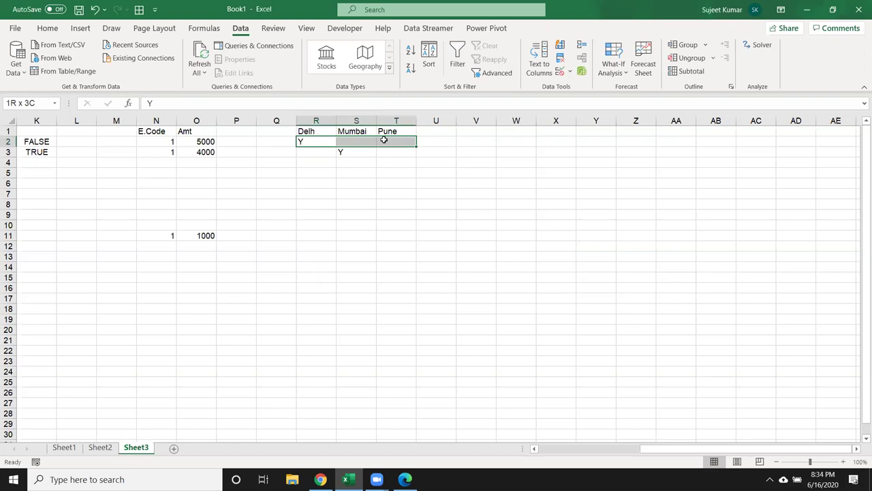
{"action": "left_click", "coordinate": [319, 140]}
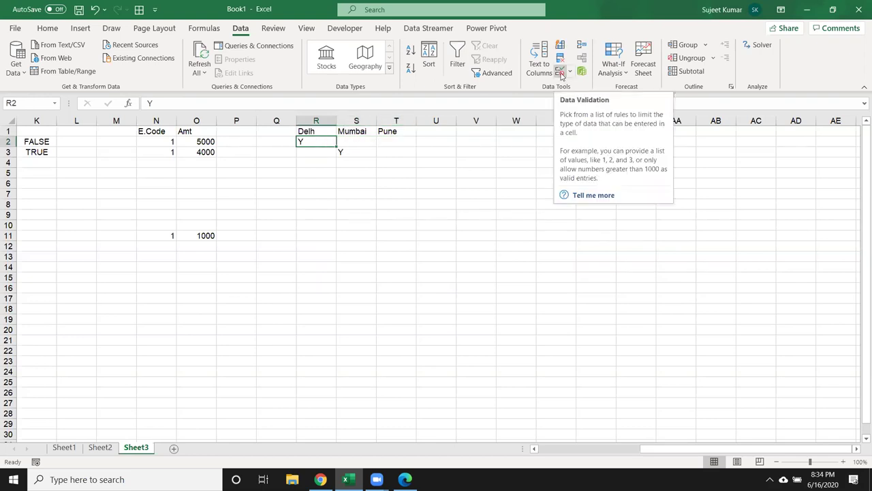
Change R2's validation formula to =AND(R2="y",S2<>"Y",T2<>"Y")
{"action": "left_click", "coordinate": [561, 75]}
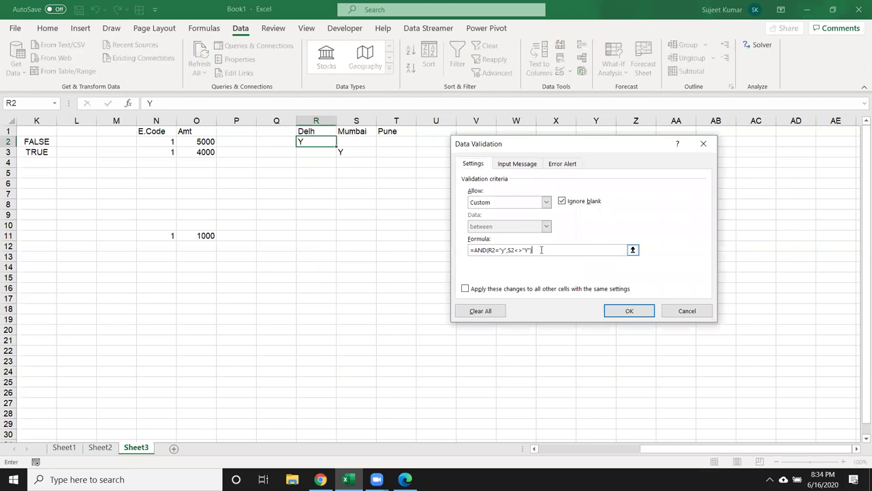
{"action": "key", "text": "BackSpace"}
{"action": "type", "text": ","}
{"action": "left_click", "coordinate": [401, 140]}
{"action": "type", "text": "<>\"Y"}
{"action": "key", "text": "Return"}
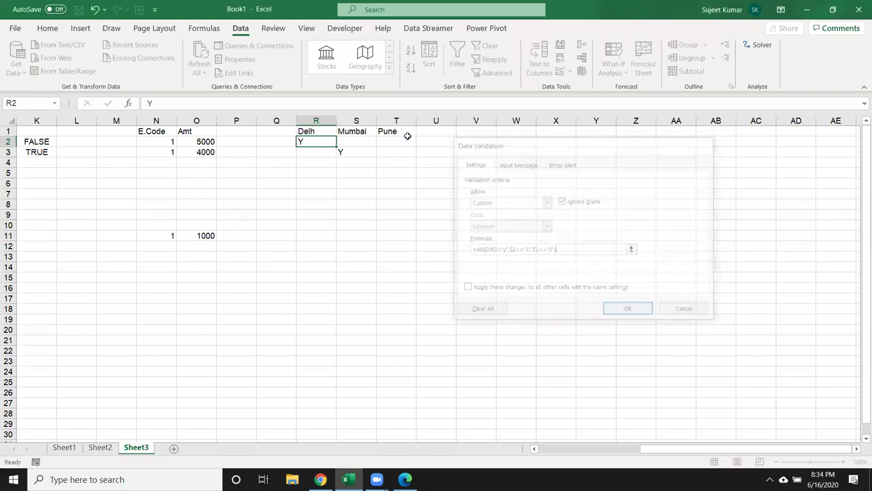
{"action": "left_click", "coordinate": [346, 215]}
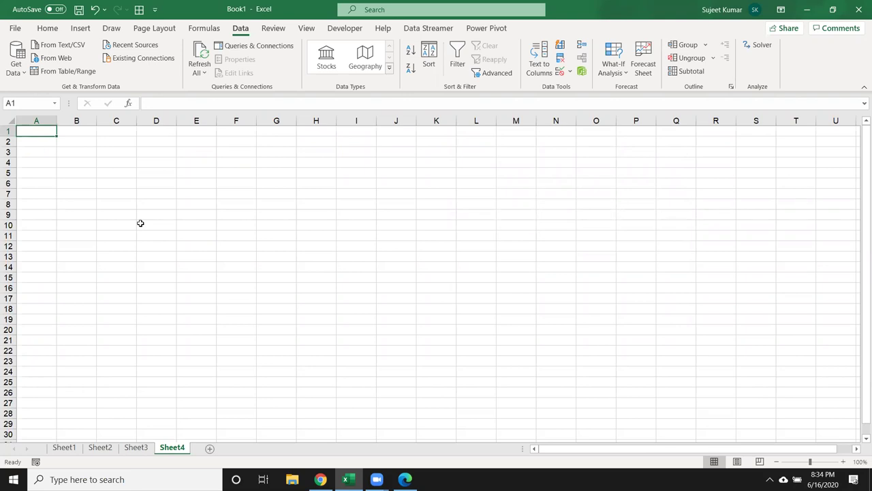
Enter the cities Delhi and Noida in A1:A2
{"action": "type", "text": "Delhi"}
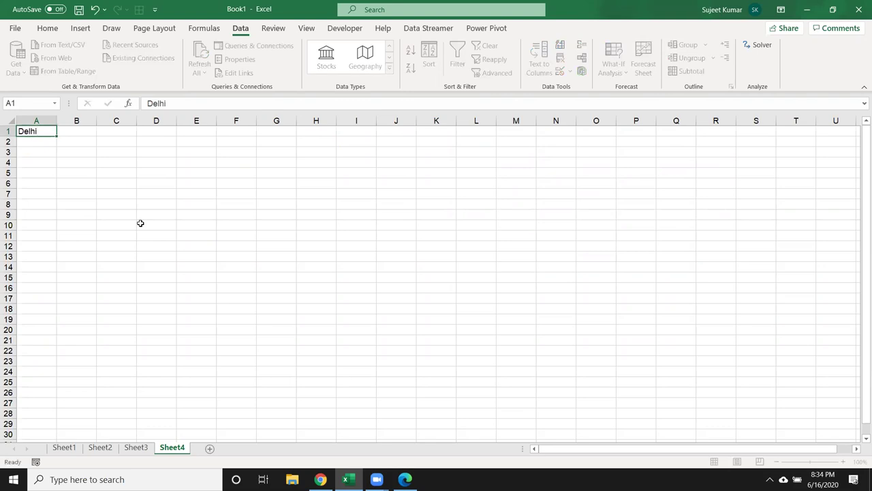
{"action": "key", "text": "Return"}
{"action": "type", "text": "Nou"}
{"action": "type", "text": "ida"}
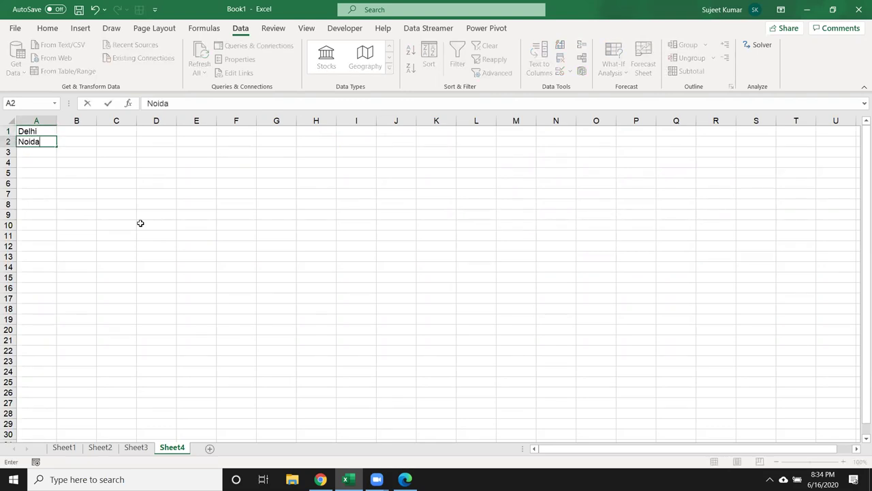
{"action": "key", "text": "Tab"}
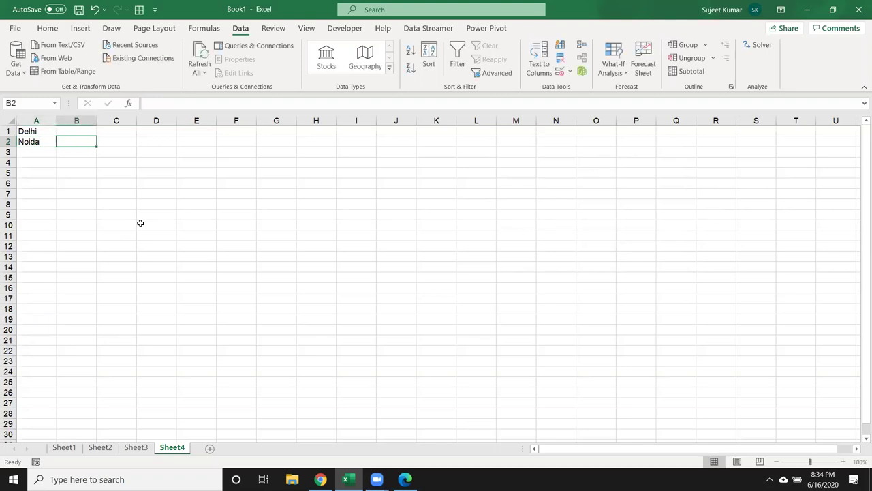
List Delhi's areas in B2:B8, filling South, North through Central and ending with NCR
{"action": "type", "text": "South"}
{"action": "key", "text": "Return"}
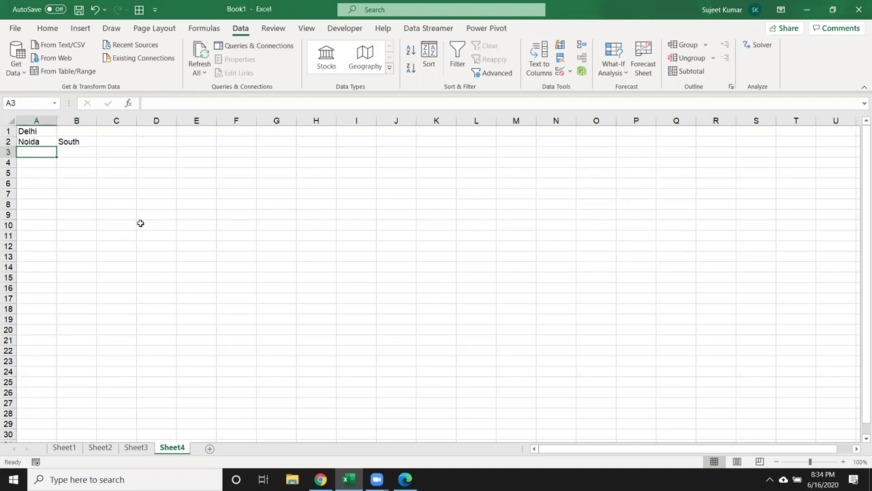
{"action": "key", "text": "Right"}
{"action": "type", "text": "North"}
{"action": "key", "text": "Return"}
{"action": "left_click", "coordinate": [84, 153]}
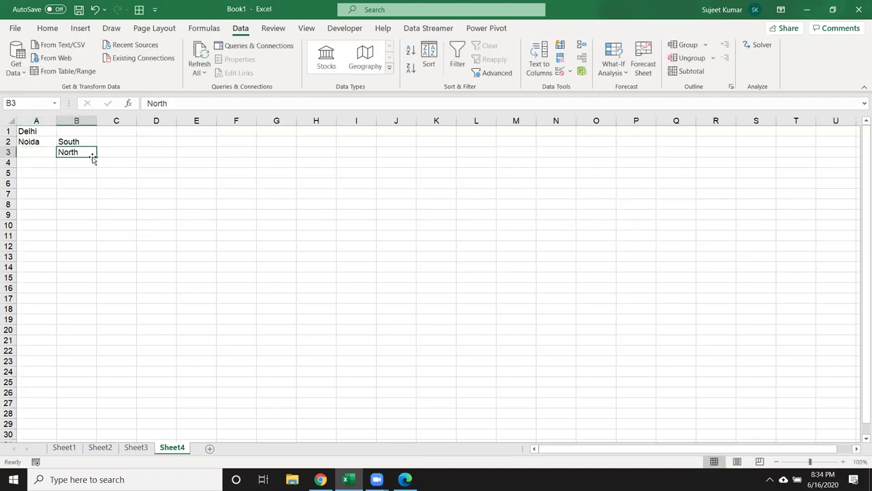
{"action": "left_click_drag", "start_coordinate": [97, 157], "coordinate": [86, 231]}
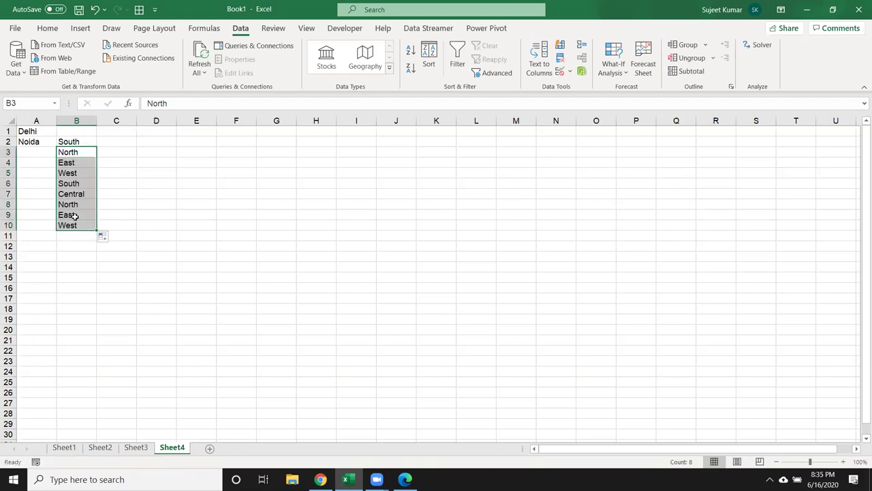
{"action": "left_click", "coordinate": [75, 207]}
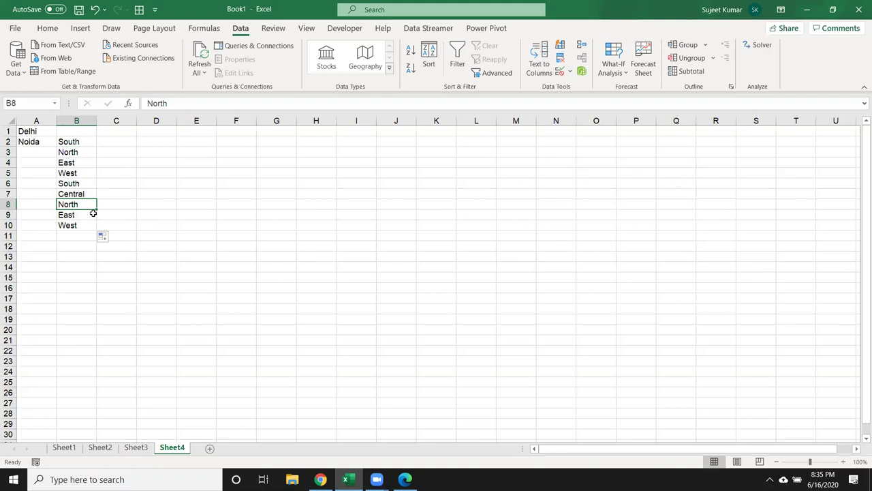
{"action": "left_click_drag", "start_coordinate": [93, 213], "coordinate": [84, 223]}
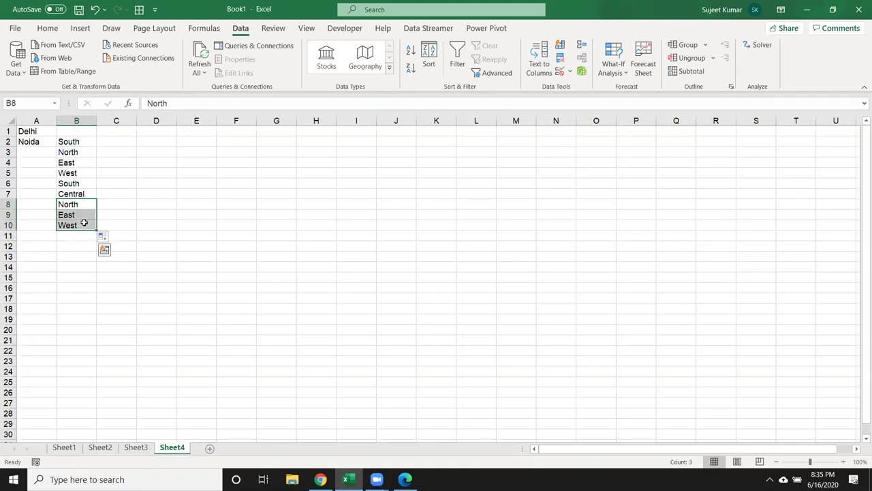
{"action": "key", "text": "Delete"}
{"action": "key", "text": "Up"}
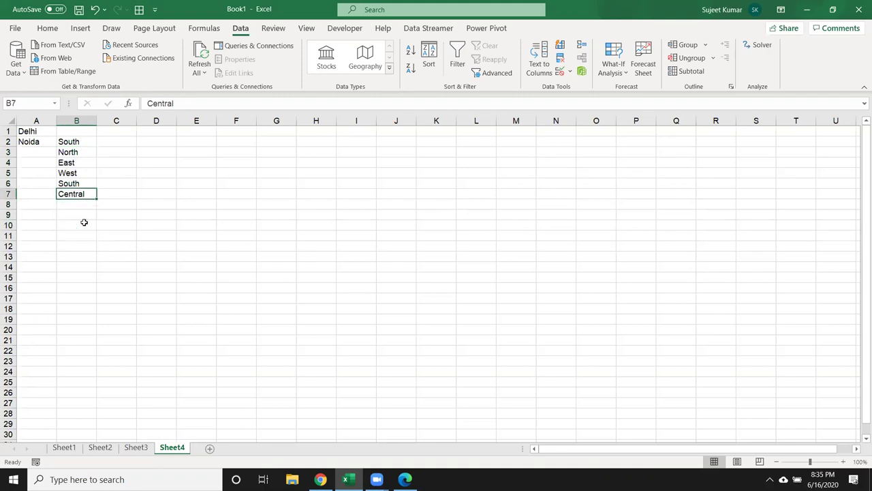
{"action": "key", "text": "Down"}
{"action": "type", "text": "NCR"}
{"action": "key", "text": "Return"}
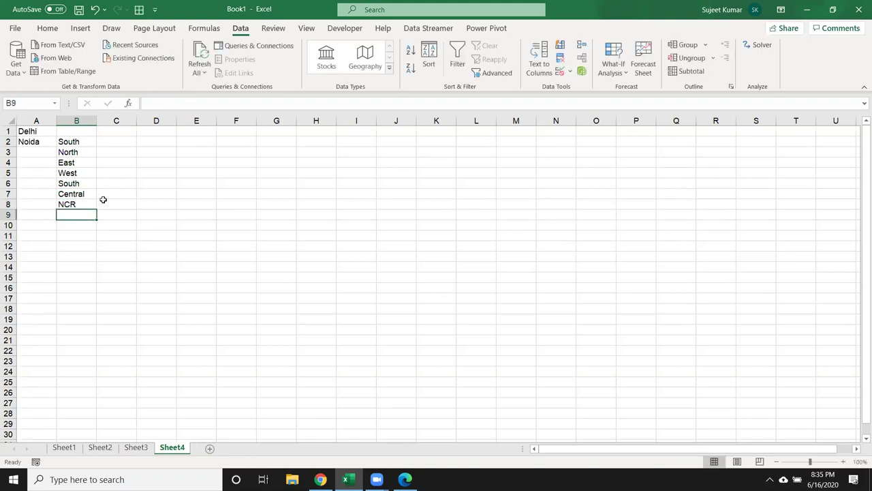
Enter Sec-1 in C2 and fill the sectors down to Sec-24 in C25
{"action": "left_click", "coordinate": [117, 140]}
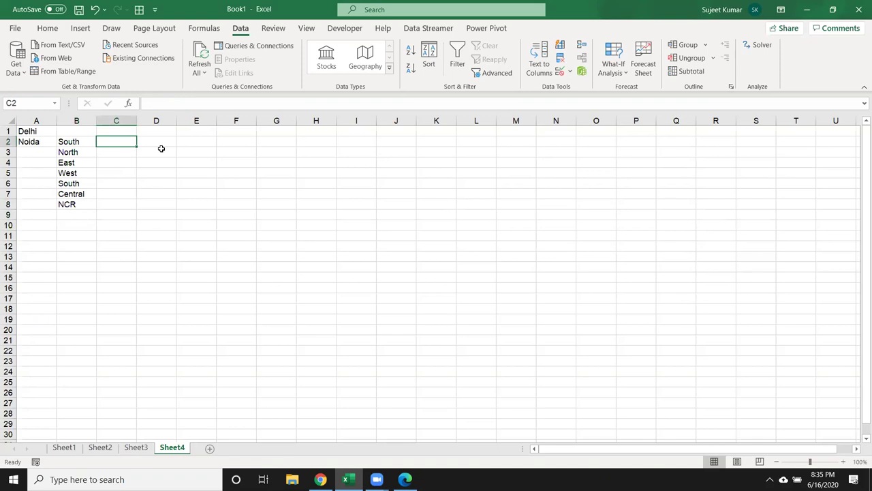
{"action": "type", "text": "Sec-"}
{"action": "left_click", "coordinate": [112, 182]}
{"action": "left_click", "coordinate": [120, 143]}
{"action": "double_click", "coordinate": [120, 143]}
{"action": "type", "text": "1"}
{"action": "key", "text": "Return"}
{"action": "left_click", "coordinate": [128, 143]}
{"action": "left_click_drag", "start_coordinate": [131, 148], "coordinate": [131, 389]}
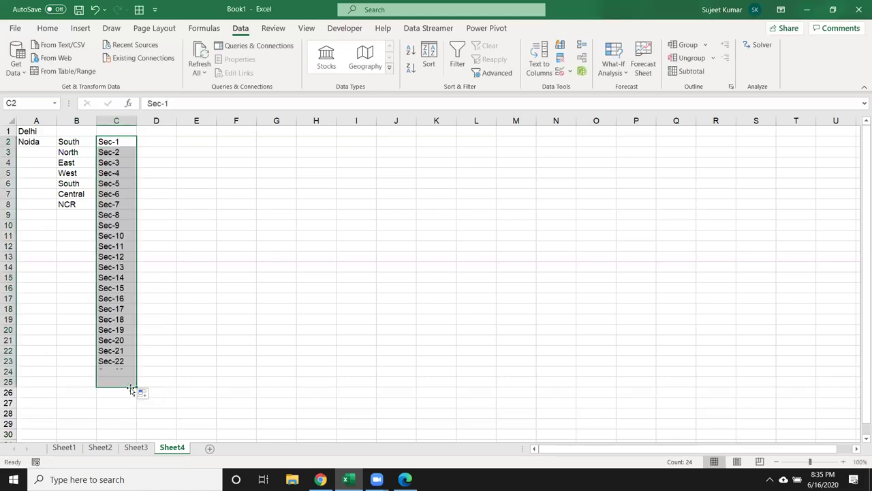
Add the headers City in F1 and Area in G1
{"action": "left_click", "coordinate": [239, 133]}
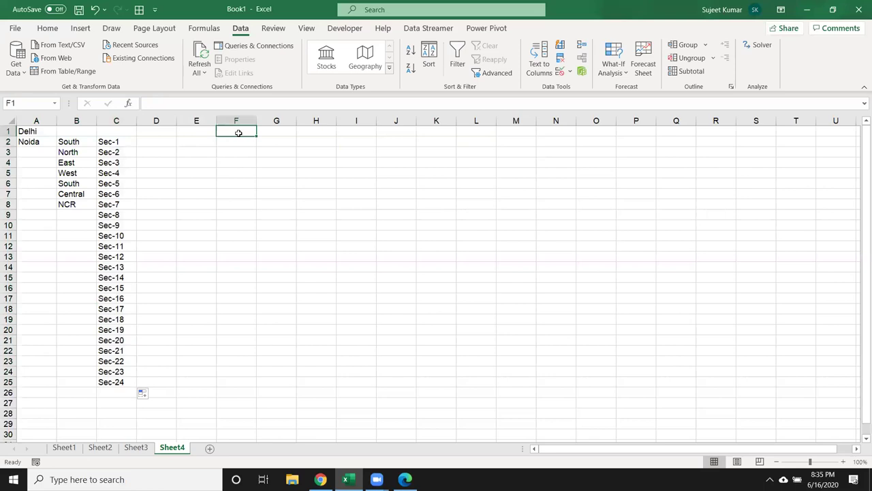
{"action": "type", "text": "Sec-"}
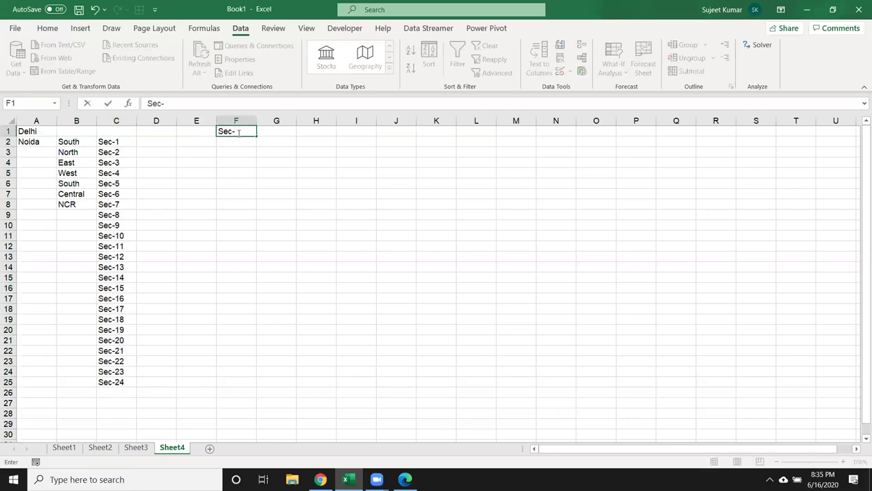
{"action": "key", "text": "Escape"}
{"action": "type", "text": "City"}
{"action": "key", "text": "Tab"}
{"action": "type", "text": "Area"}
{"action": "key", "text": "Return"}
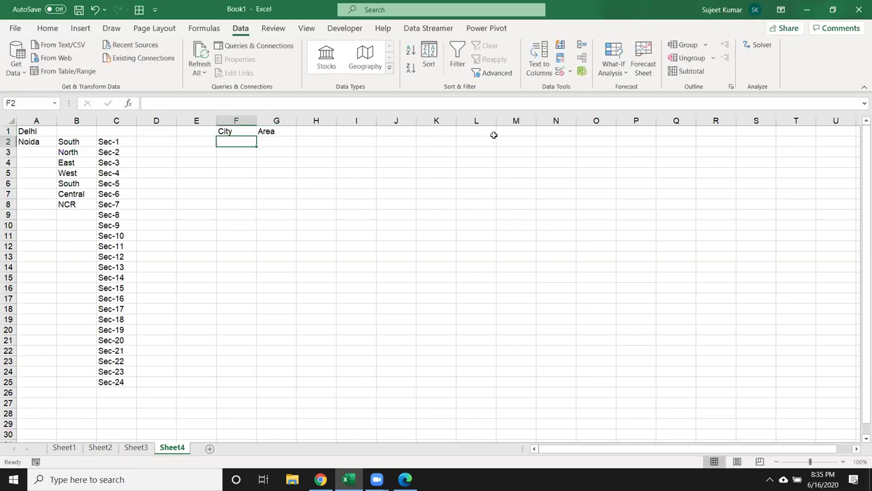
Give F2 a List data validation sourced from the city names in A1:A2
{"action": "left_click", "coordinate": [557, 74]}
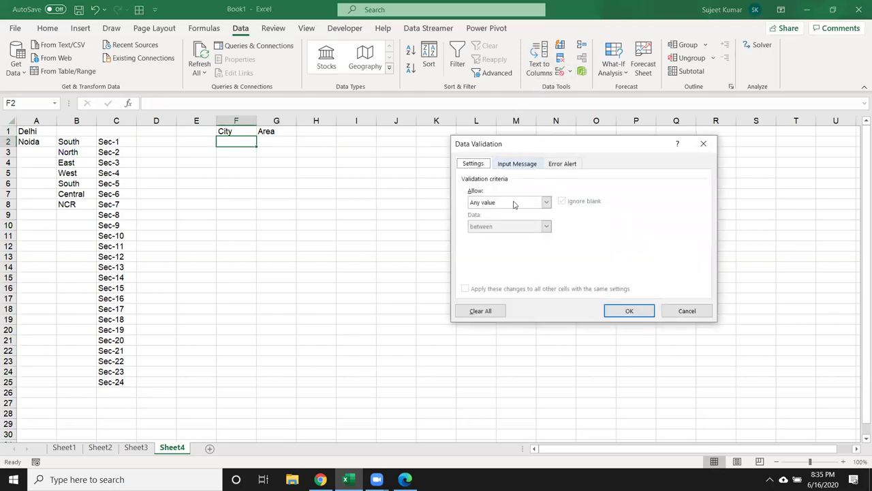
{"action": "left_click", "coordinate": [498, 204]}
{"action": "left_click", "coordinate": [496, 236]}
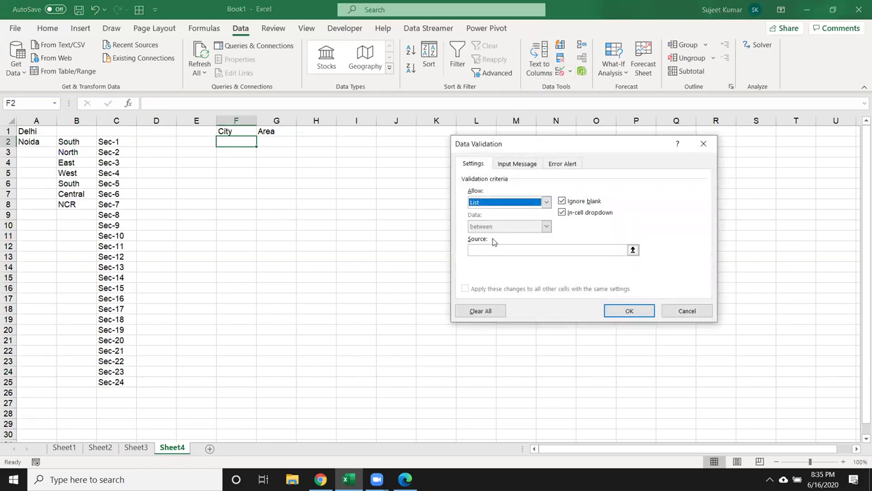
{"action": "left_click", "coordinate": [491, 249]}
{"action": "left_click_drag", "start_coordinate": [31, 131], "coordinate": [30, 142]}
{"action": "left_click", "coordinate": [629, 311]}
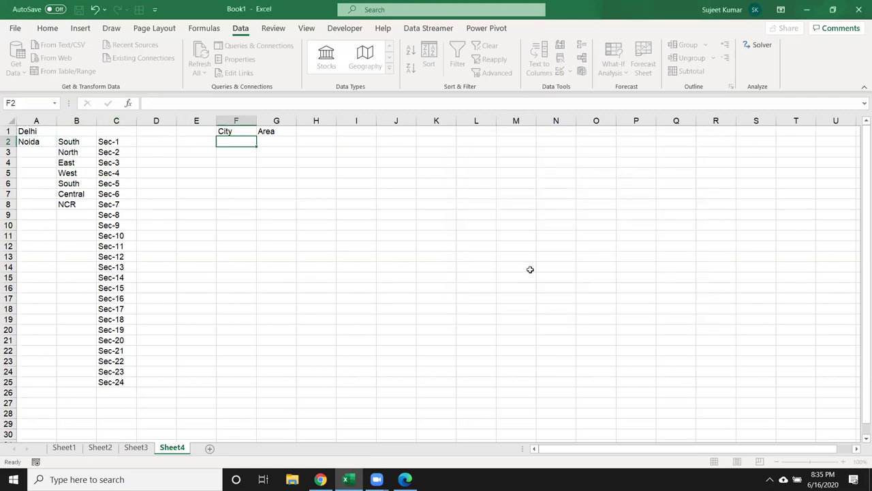
Choose Delhi in F2's dropdown, then select Delhi's areas in B2:B8
{"action": "left_click", "coordinate": [281, 143]}
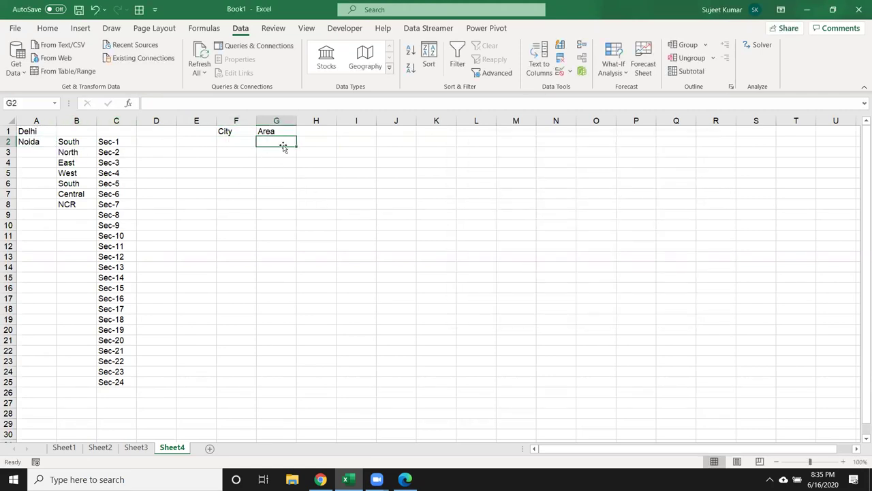
{"action": "left_click", "coordinate": [244, 142]}
{"action": "left_click", "coordinate": [261, 141]}
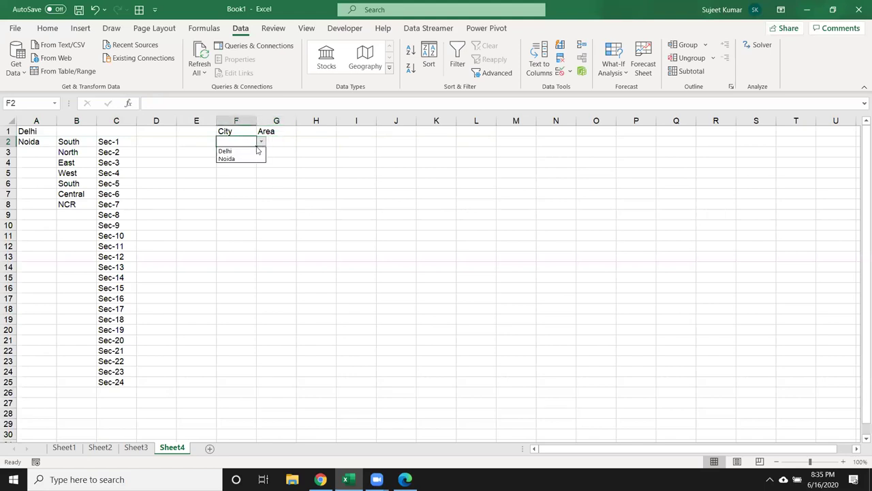
{"action": "left_click", "coordinate": [250, 151]}
{"action": "left_click", "coordinate": [281, 141]}
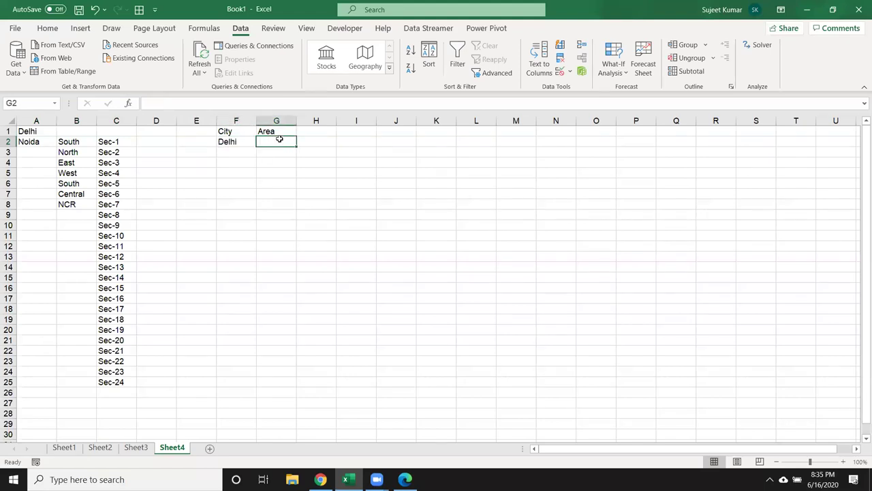
{"action": "left_click", "coordinate": [84, 138]}
{"action": "left_click_drag", "start_coordinate": [84, 137], "coordinate": [81, 205]}
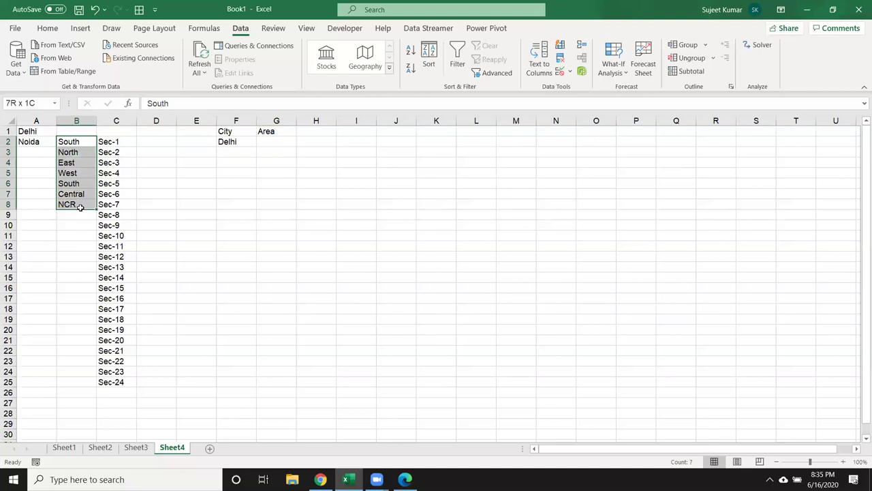
Switch F2 to Noida, then review the sector list and G2's validation settings
{"action": "left_click", "coordinate": [253, 141]}
{"action": "left_click", "coordinate": [261, 142]}
{"action": "left_click", "coordinate": [251, 159]}
{"action": "left_click", "coordinate": [269, 141]}
{"action": "left_click_drag", "start_coordinate": [116, 141], "coordinate": [126, 382]}
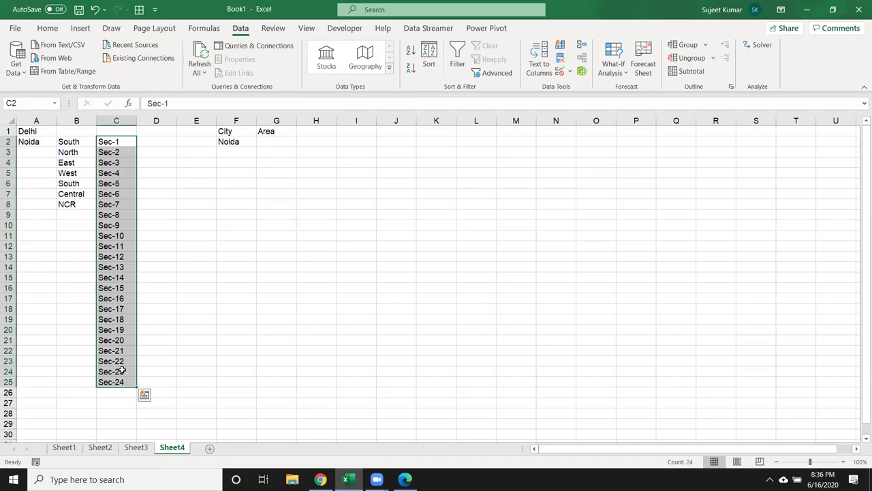
{"action": "left_click", "coordinate": [270, 142]}
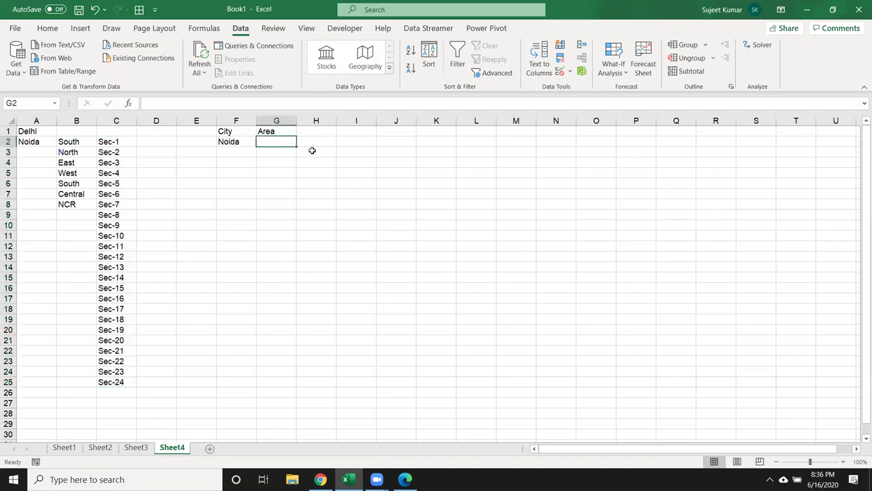
{"action": "left_click", "coordinate": [559, 72]}
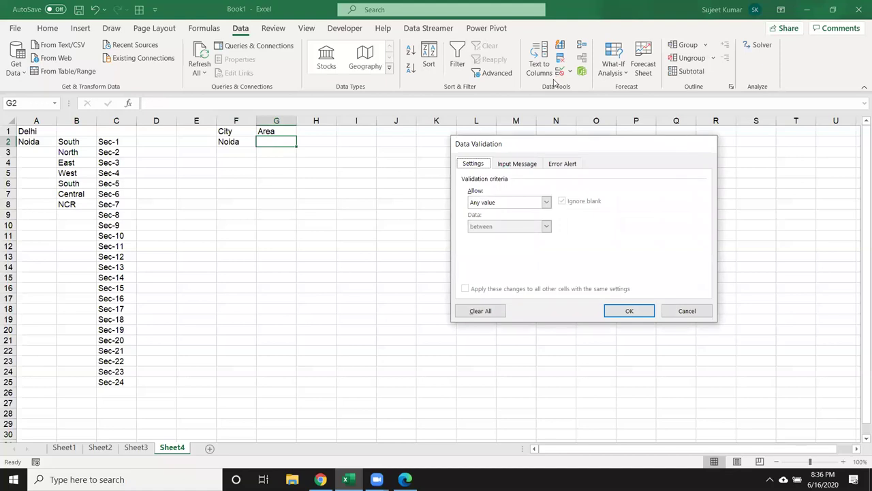
{"action": "key", "text": "Escape"}
Define the name Delhi for the area range B2:B8
{"action": "left_click_drag", "start_coordinate": [69, 143], "coordinate": [68, 204]}
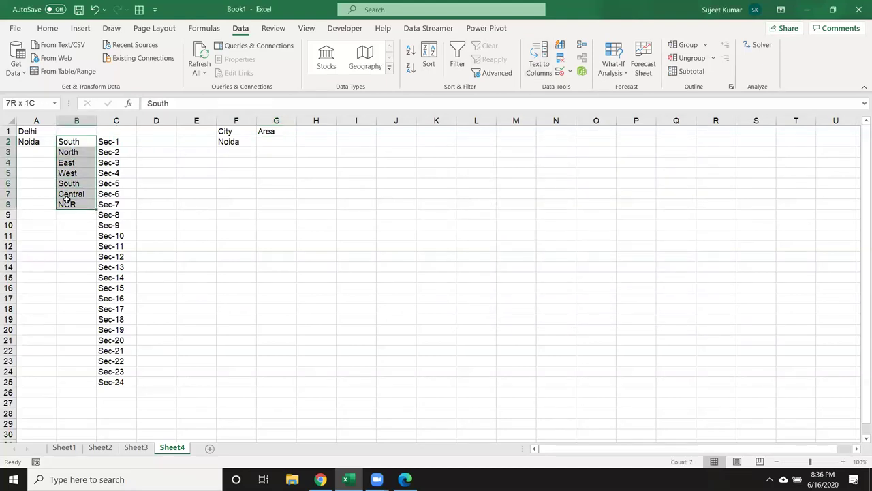
{"action": "left_click", "coordinate": [204, 29]}
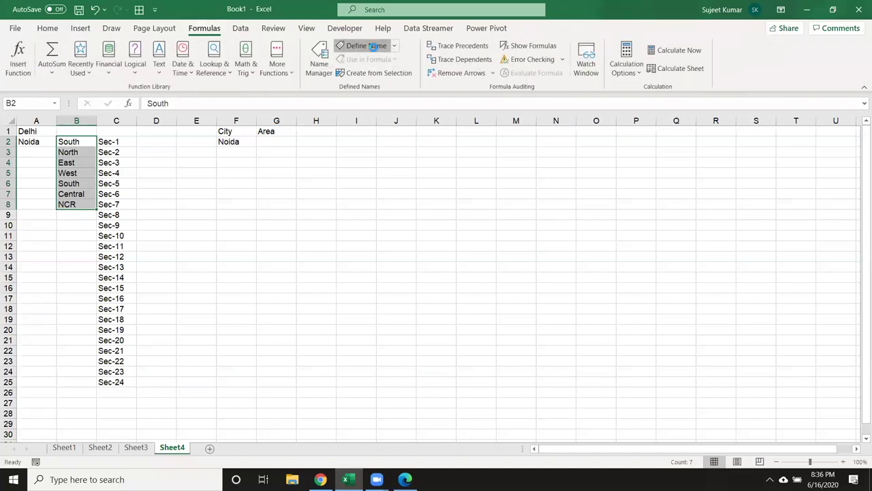
{"action": "left_click", "coordinate": [373, 45]}
{"action": "type", "text": "Delhi"}
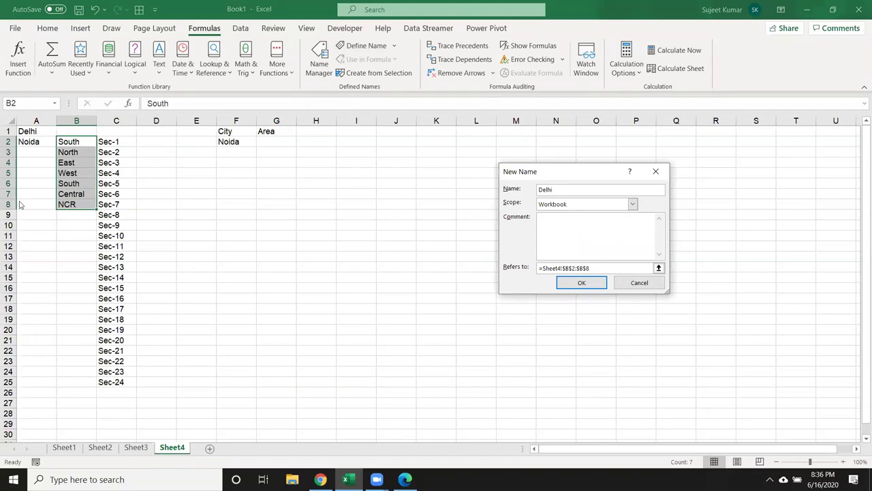
{"action": "left_click", "coordinate": [563, 285]}
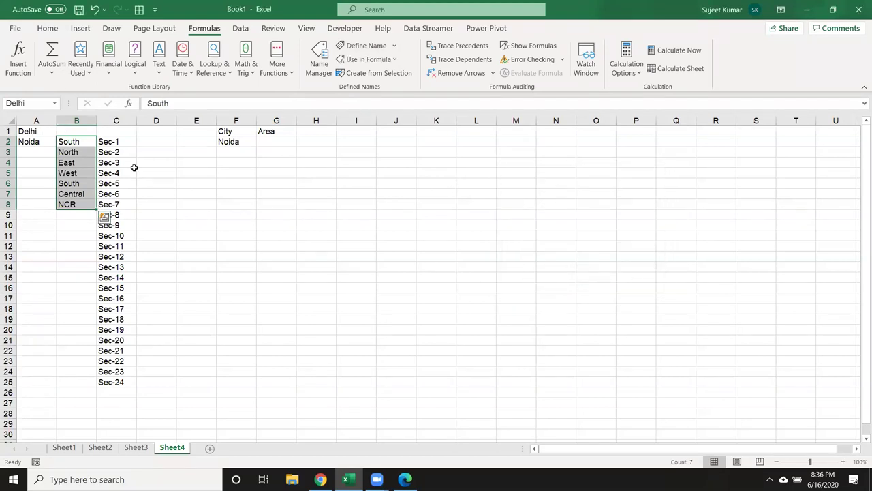
Define the name Noida for the sector range C2:C25
{"action": "left_click_drag", "start_coordinate": [117, 144], "coordinate": [116, 384]}
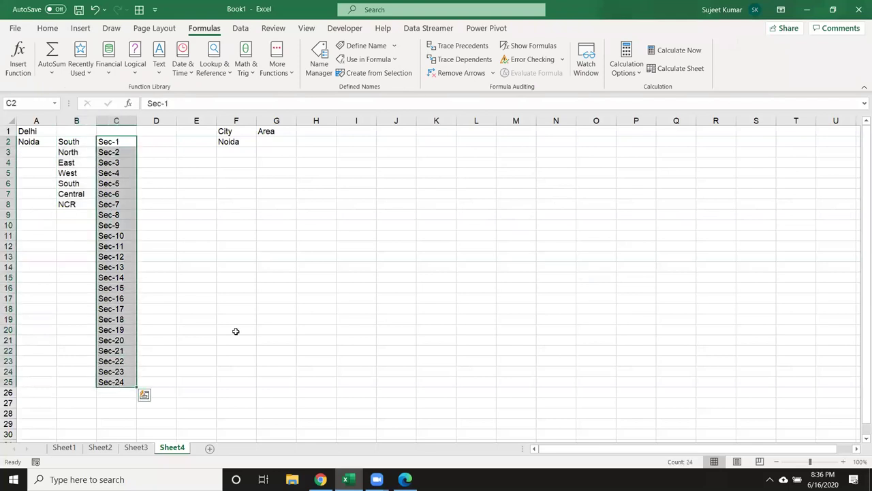
{"action": "left_click", "coordinate": [363, 46]}
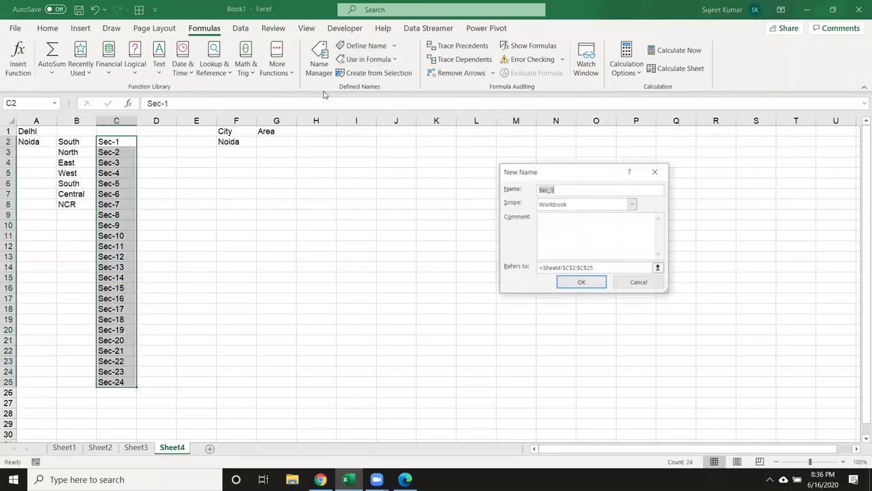
{"action": "type", "text": "Noida"}
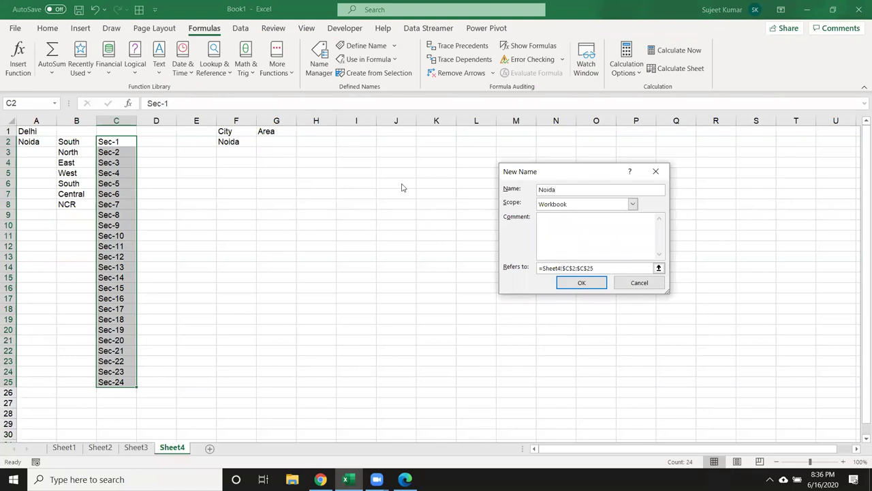
{"action": "left_click", "coordinate": [581, 282]}
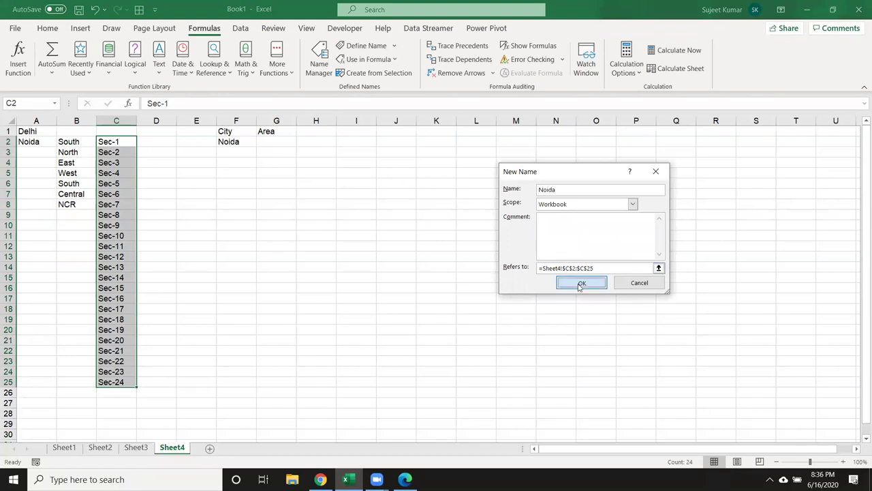
{"action": "left_click", "coordinate": [265, 139]}
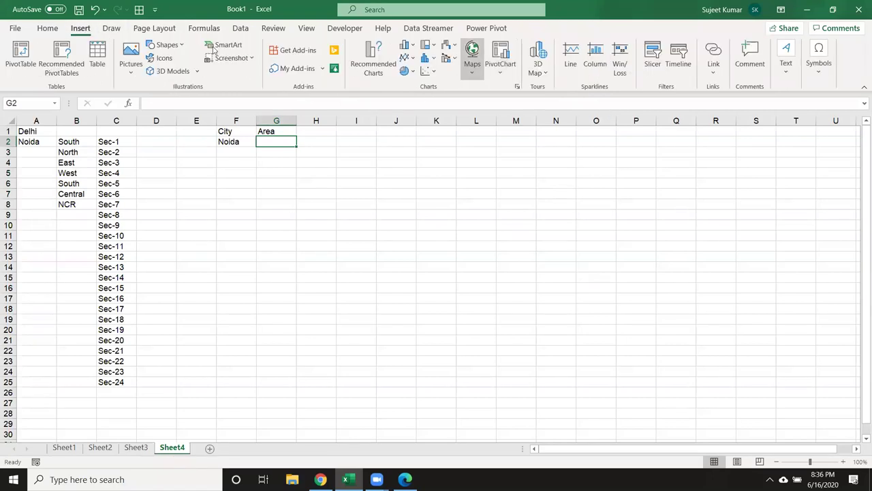
Give G2 a List data validation with the source =INDIRECT($F$2)
{"action": "left_click", "coordinate": [240, 30]}
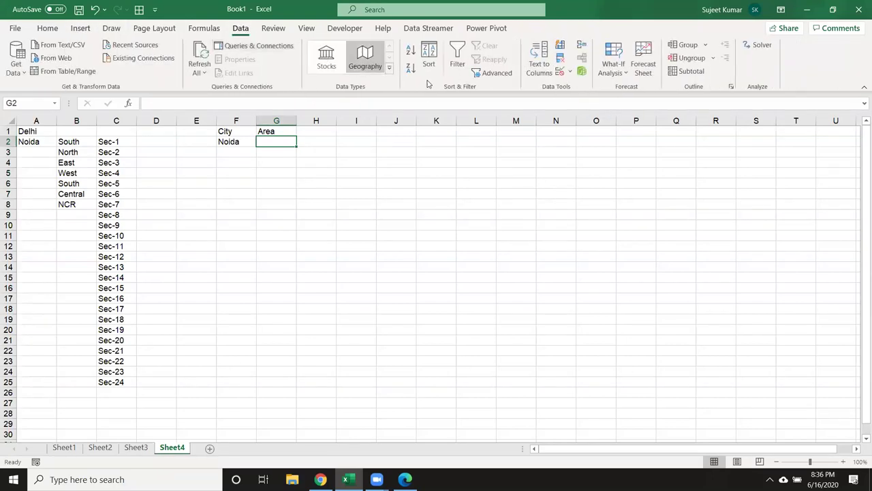
{"action": "left_click", "coordinate": [560, 71]}
{"action": "left_click", "coordinate": [502, 204]}
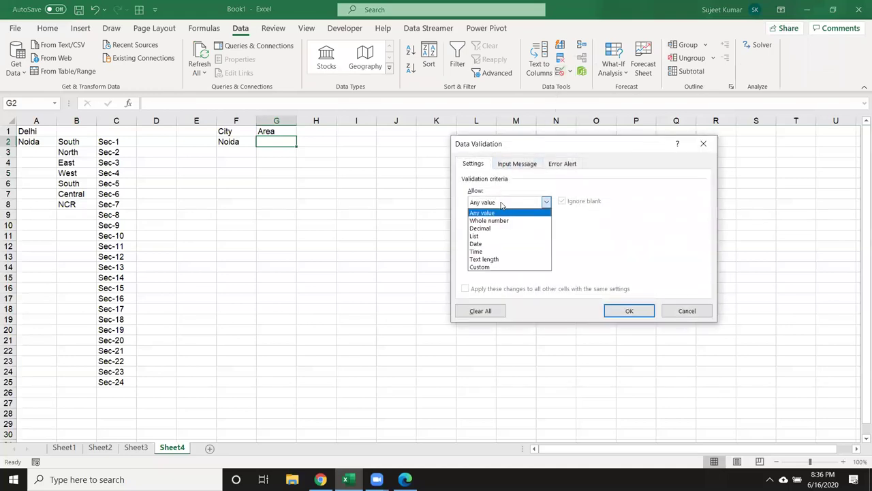
{"action": "left_click", "coordinate": [490, 238]}
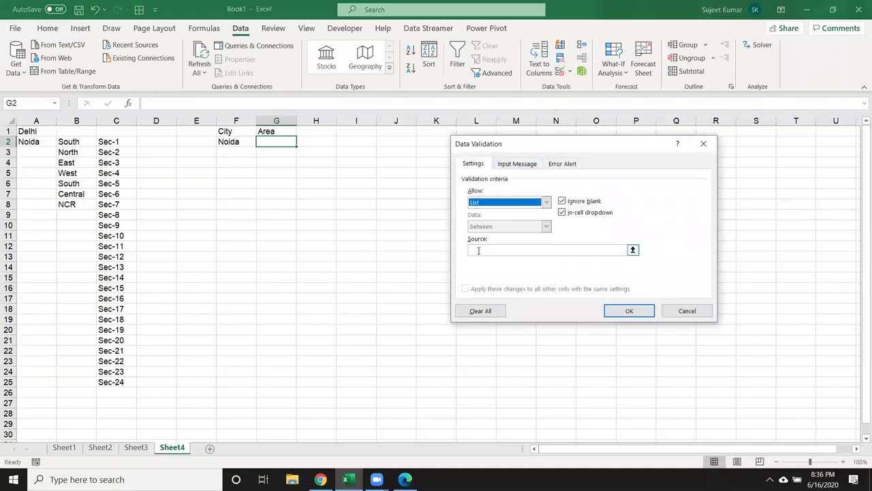
{"action": "left_click", "coordinate": [480, 250]}
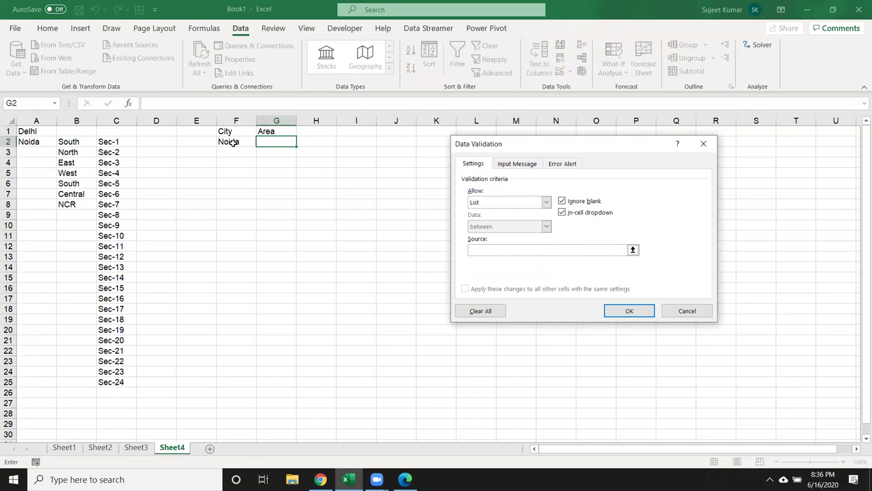
{"action": "type", "text": "=indirect"}
{"action": "key", "text": "Return"}
{"action": "key", "text": "Return"}
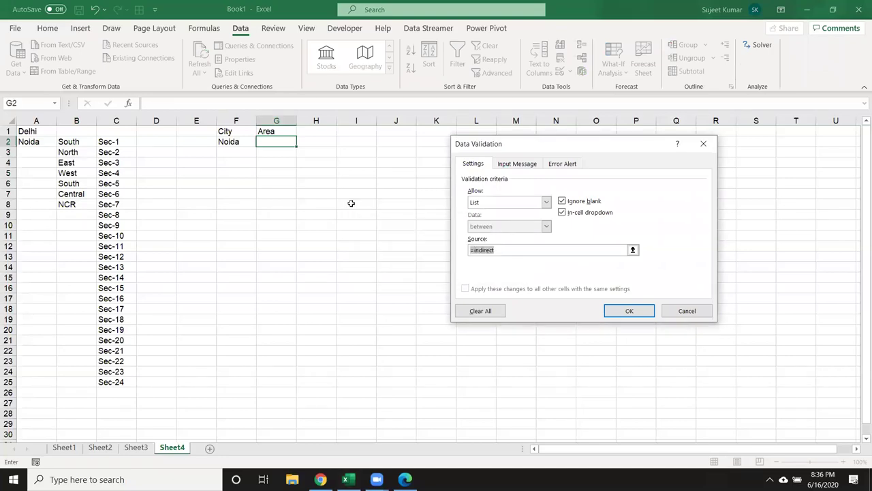
{"action": "left_click", "coordinate": [503, 251]}
{"action": "left_click", "coordinate": [239, 142]}
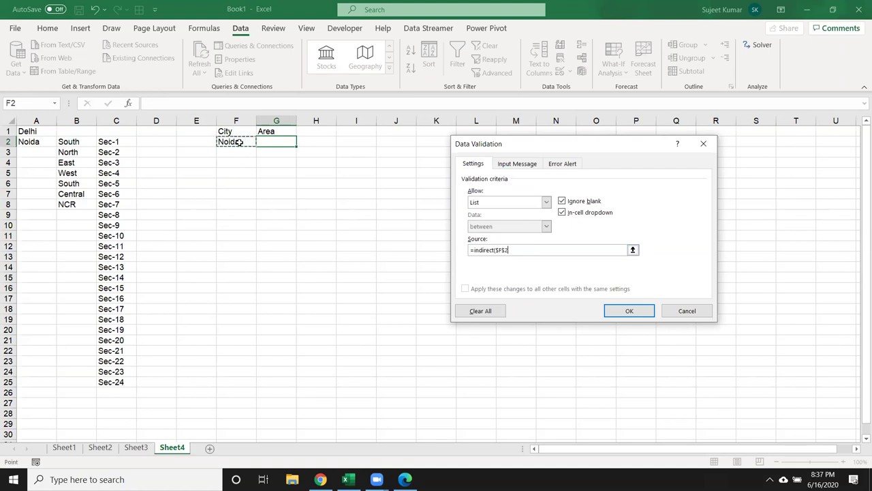
{"action": "type", "text": ")"}
{"action": "left_click", "coordinate": [619, 315]}
{"action": "left_click", "coordinate": [252, 173]}
{"action": "left_click", "coordinate": [291, 141]}
{"action": "left_click", "coordinate": [301, 141]}
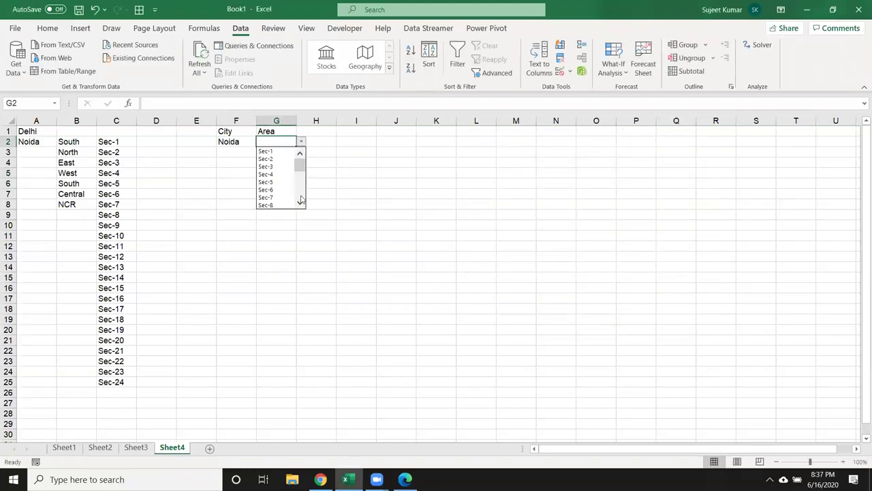
{"action": "left_click_drag", "start_coordinate": [302, 165], "coordinate": [302, 189]}
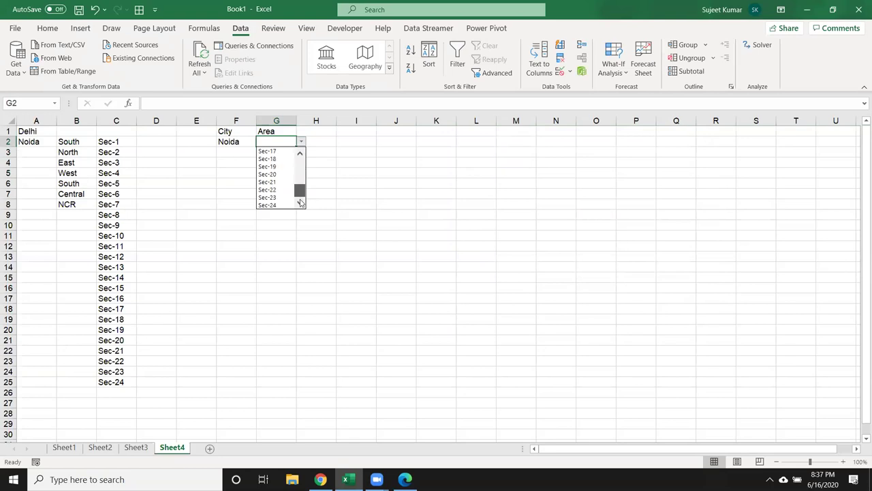
{"action": "left_click", "coordinate": [196, 183]}
{"action": "left_click", "coordinate": [228, 142]}
{"action": "left_click", "coordinate": [262, 142]}
{"action": "left_click", "coordinate": [253, 150]}
{"action": "left_click", "coordinate": [285, 140]}
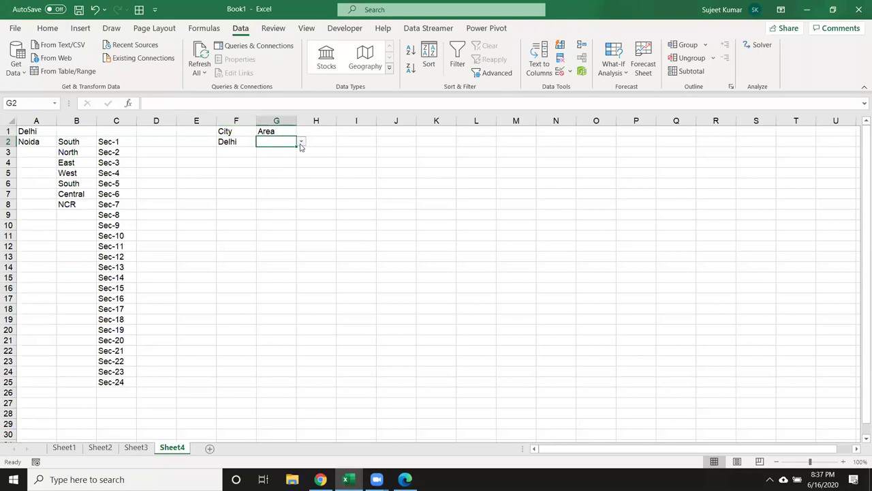
{"action": "left_click", "coordinate": [301, 142]}
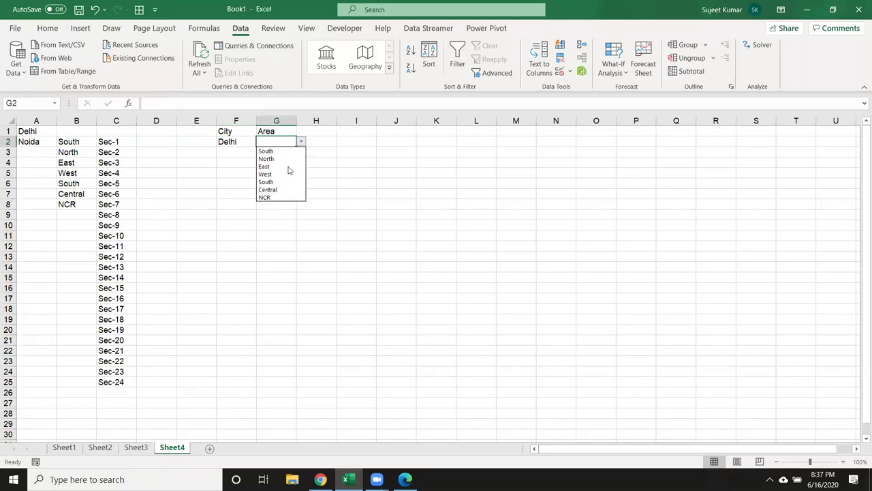
{"action": "left_click", "coordinate": [235, 141]}
{"action": "left_click", "coordinate": [242, 142]}
{"action": "left_click", "coordinate": [261, 142]}
{"action": "left_click", "coordinate": [250, 159]}
{"action": "left_click", "coordinate": [289, 141]}
{"action": "left_click", "coordinate": [306, 141]}
{"action": "left_click", "coordinate": [284, 141]}
{"action": "left_click", "coordinate": [301, 141]}
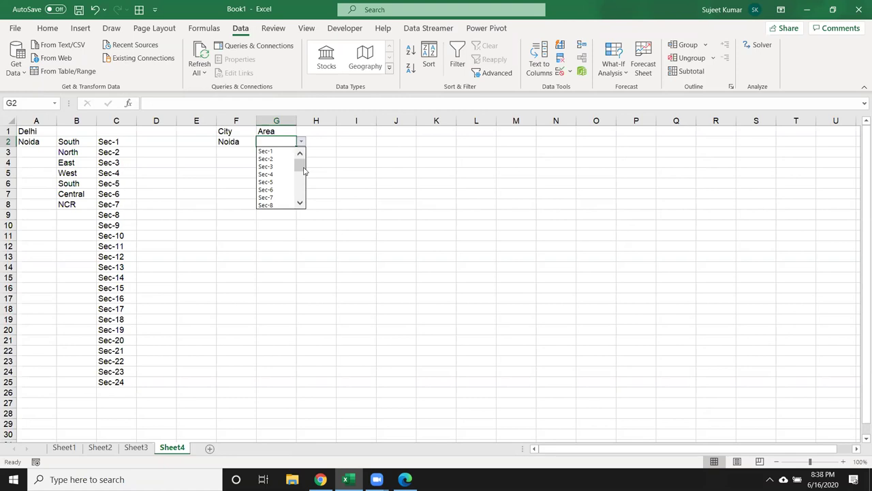
{"action": "key", "text": "Escape"}
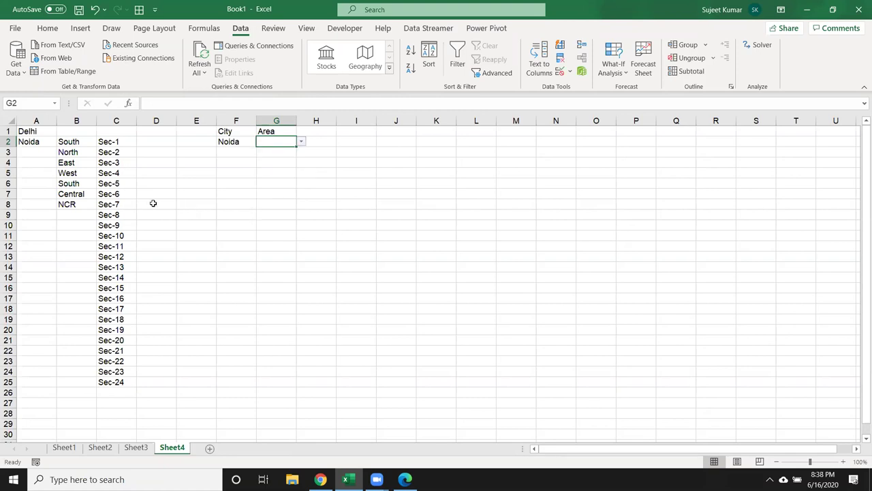
{"action": "left_click_drag", "start_coordinate": [22, 131], "coordinate": [70, 204]}
{"action": "mouse_move", "coordinate": [109, 142]}
{"action": "left_mouse_down"}
{"action": "mouse_move", "coordinate": [108, 397]}
{"action": "mouse_move", "coordinate": [108, 387]}
{"action": "left_mouse_up"}
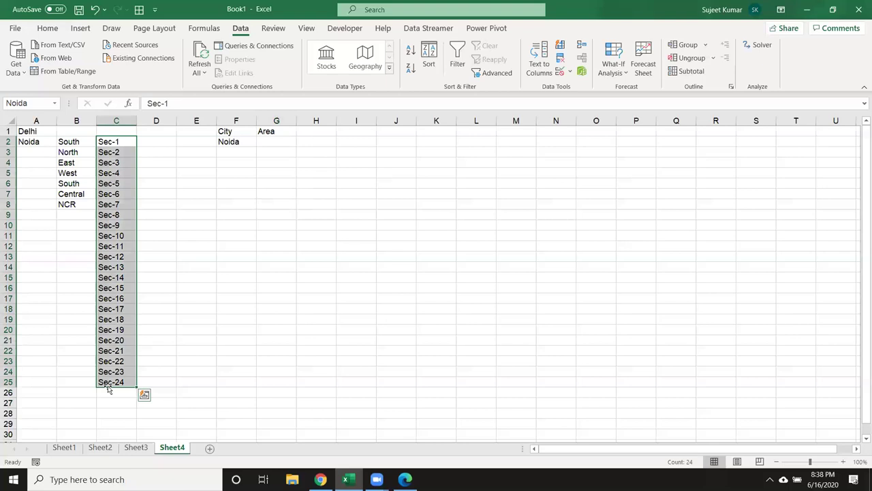
On a new sheet, add a City heading and fill names down column A to row 191
{"action": "left_click", "coordinate": [210, 448]}
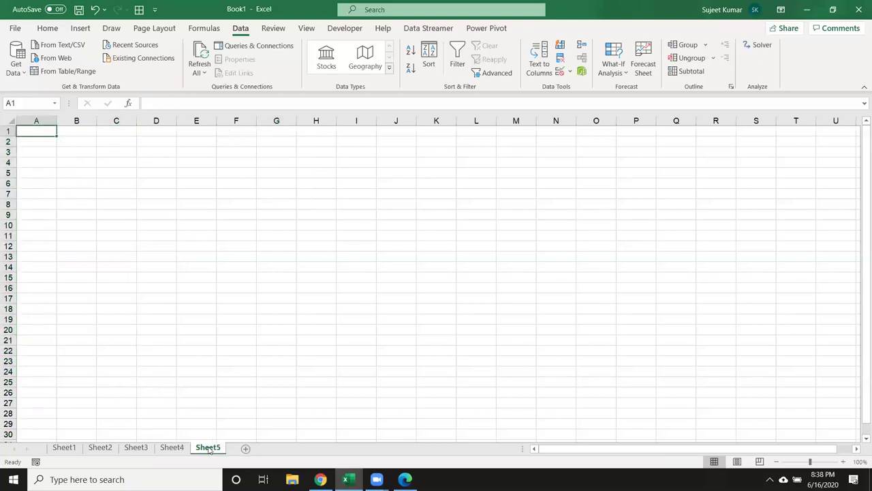
{"action": "type", "text": "City"}
{"action": "key", "text": "Return"}
{"action": "type", "text": "Puja"}
{"action": "left_click", "coordinate": [50, 191]}
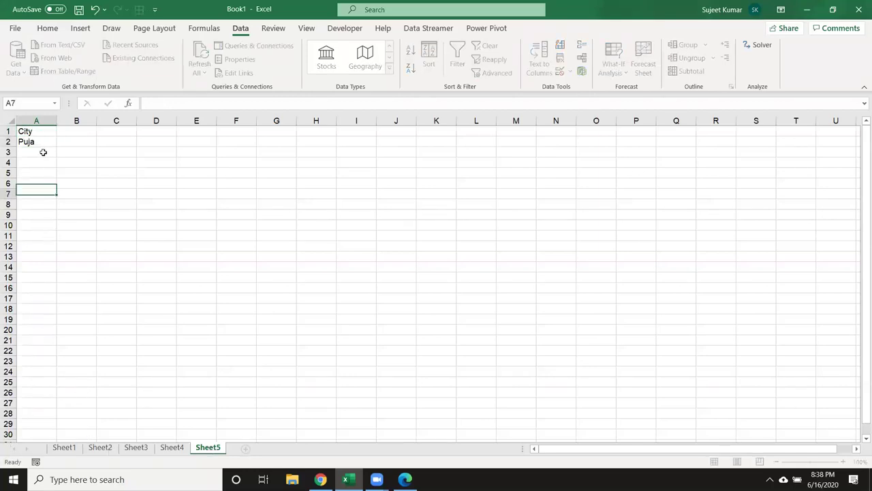
{"action": "left_click", "coordinate": [52, 144]}
{"action": "left_click_drag", "start_coordinate": [53, 145], "coordinate": [54, 429]}
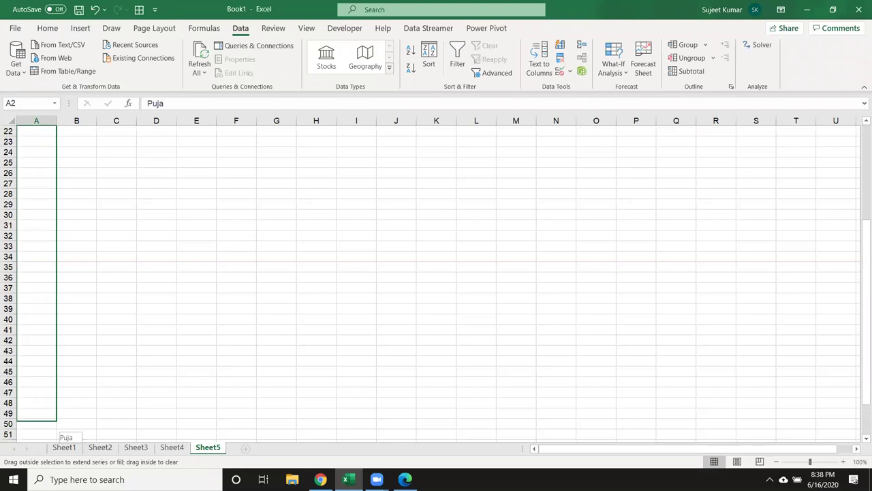
Add the heading Area in B1
{"action": "key", "text": "ctrl+Home"}
{"action": "key", "text": "Right"}
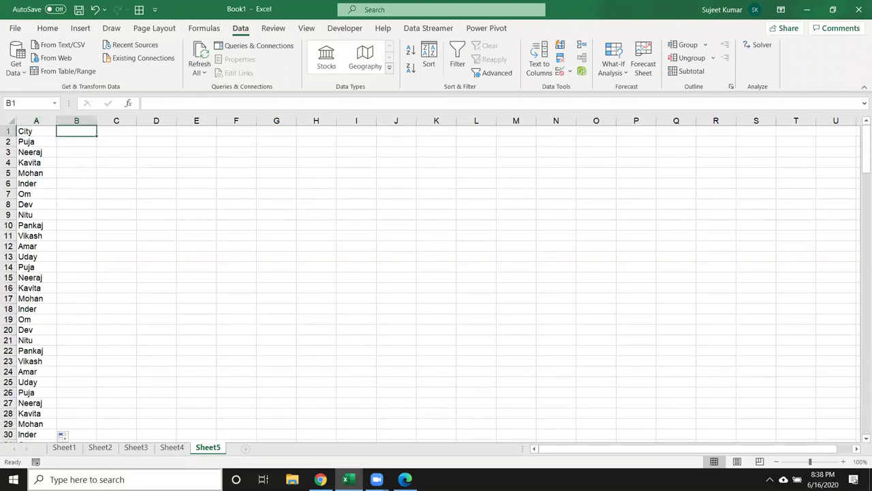
{"action": "type", "text": "Se"}
{"action": "key", "text": "BackSpace"}
{"action": "key", "text": "BackSpace"}
{"action": "type", "text": "Arec"}
{"action": "key", "text": "Return"}
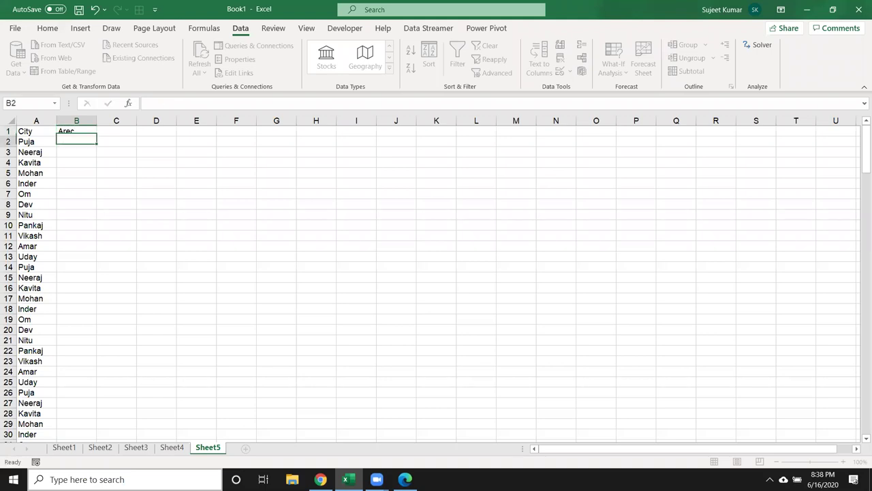
{"action": "key", "text": "Up"}
{"action": "key", "text": "F2"}
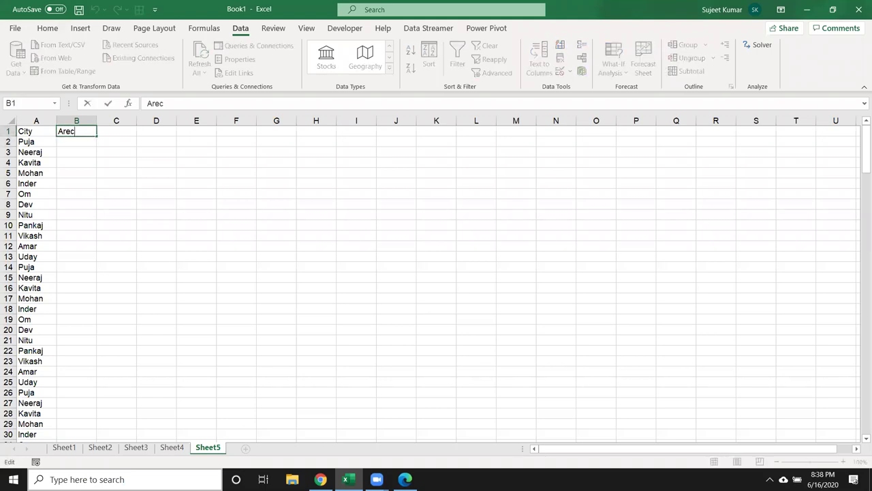
{"action": "type", "text": "a"}
{"action": "key", "text": "Return"}
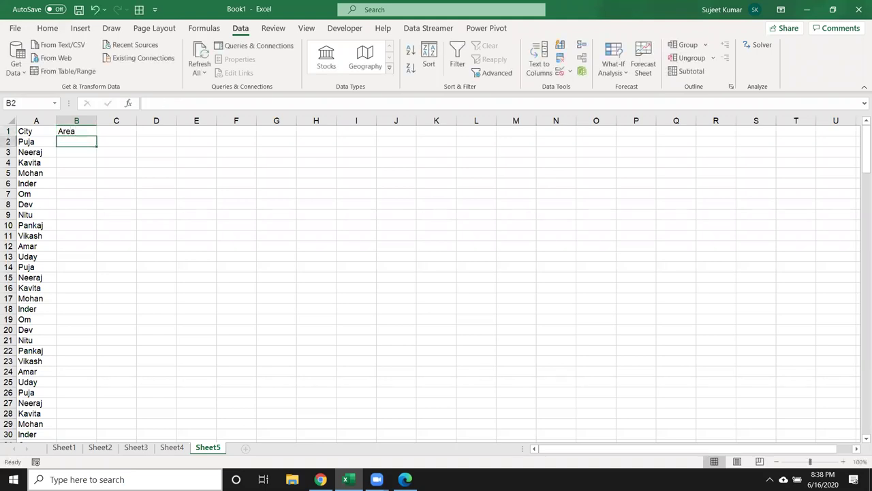
Enter Sec-Acr-1 in B2 and auto-fill the series down the Area column
{"action": "type", "text": "A"}
{"action": "key", "text": "BackSpace"}
{"action": "key", "text": "BackSpace"}
{"action": "type", "text": "Sec-Acr-1"}
{"action": "key", "text": "Return"}
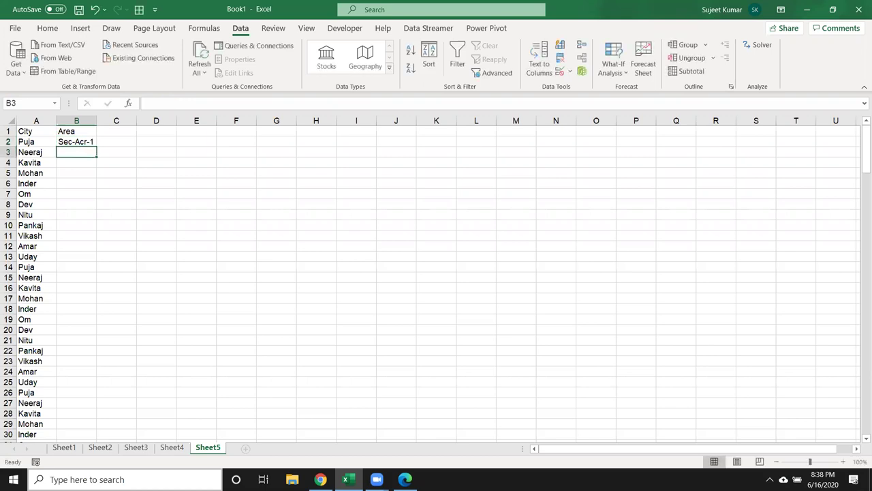
{"action": "left_click", "coordinate": [90, 144]}
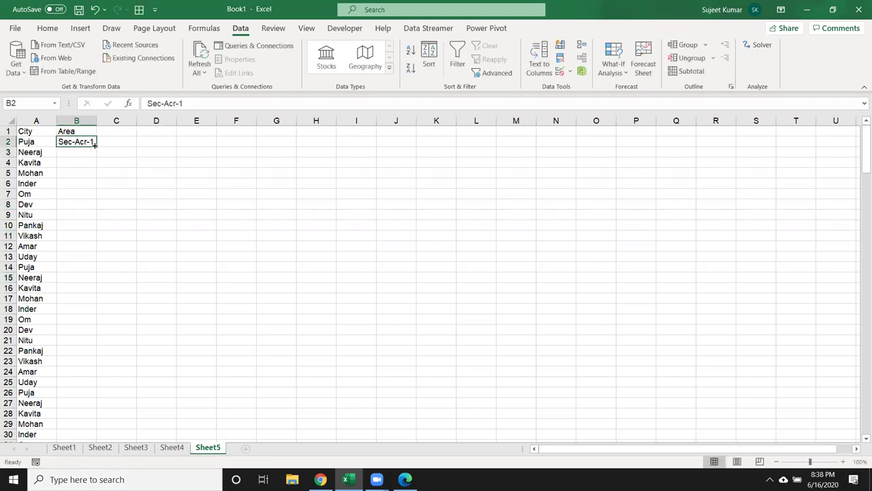
{"action": "double_click", "coordinate": [96, 146]}
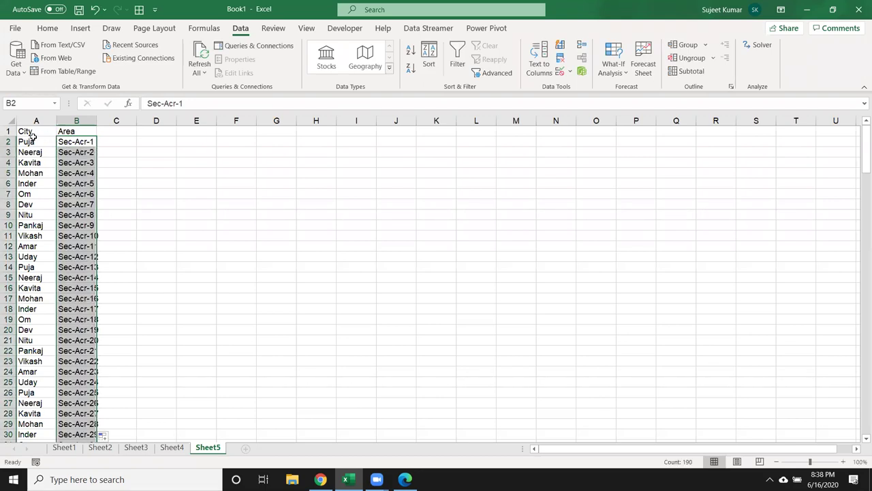
{"action": "left_click_drag", "start_coordinate": [33, 140], "coordinate": [37, 261]}
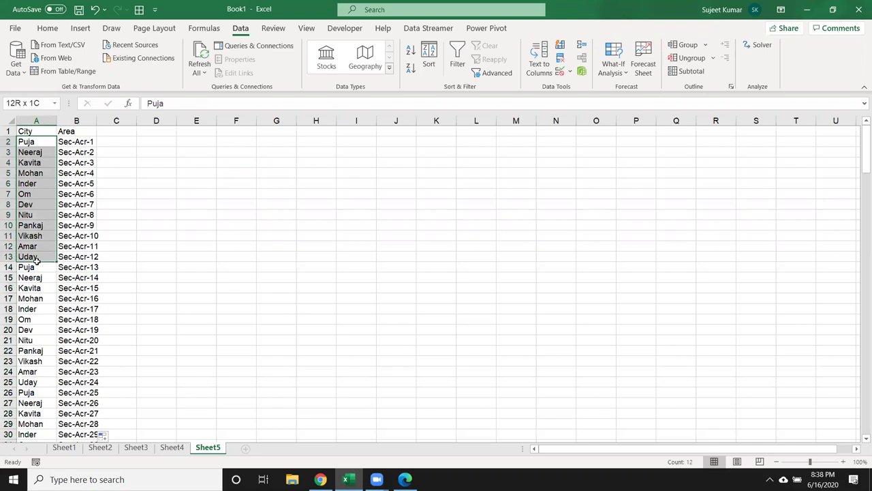
{"action": "left_click_drag", "start_coordinate": [36, 261], "coordinate": [38, 262]}
Turn on filters for City and Area and filter City to a single name
{"action": "left_click", "coordinate": [41, 133]}
{"action": "key", "text": "ctrl+shift+l"}
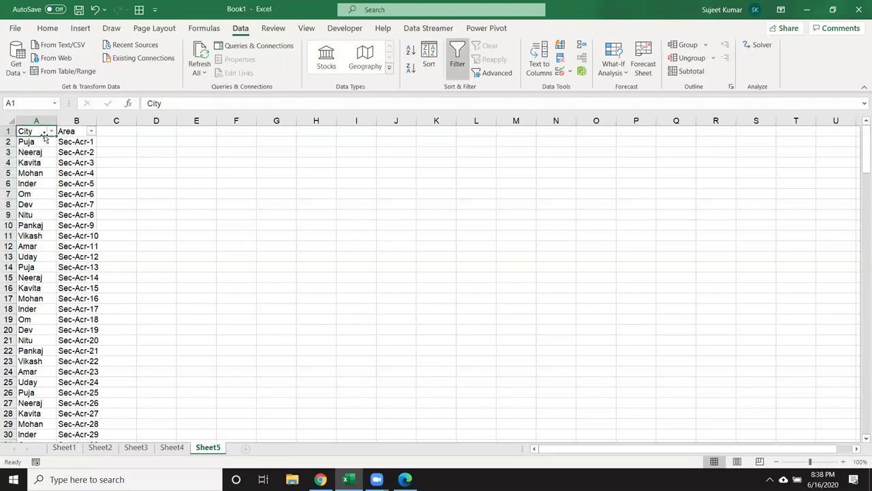
{"action": "left_click", "coordinate": [51, 131]}
{"action": "left_click", "coordinate": [30, 249]}
{"action": "left_click", "coordinate": [30, 260]}
{"action": "left_click", "coordinate": [82, 355]}
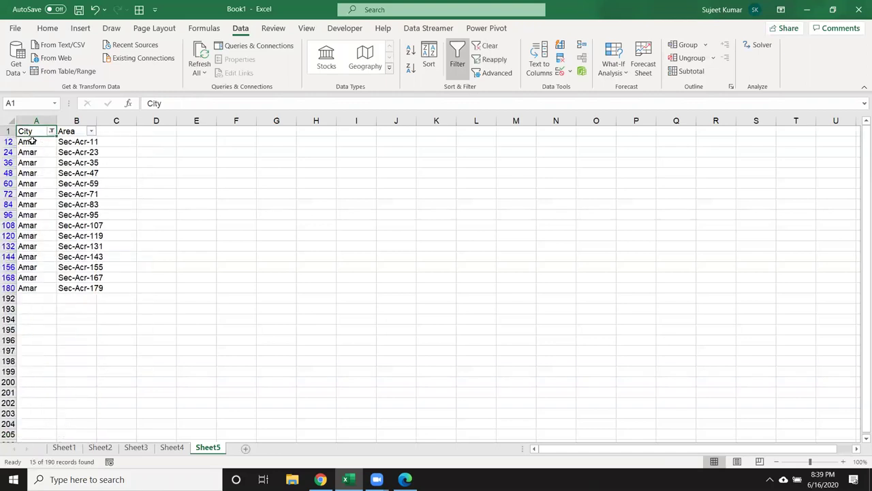
Look over the Area filter list, then switch the City filter to a different name
{"action": "left_click", "coordinate": [91, 131]}
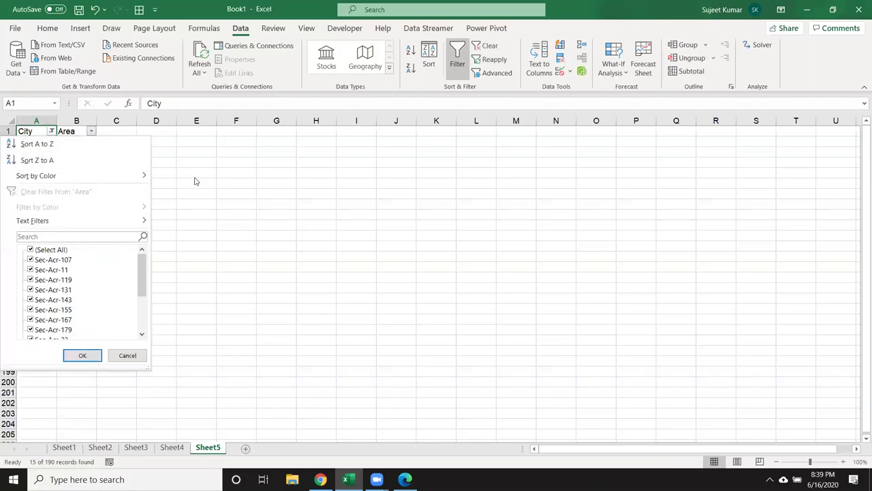
{"action": "scroll", "coordinate": [149, 289], "scroll_direction": "down", "scroll_amount": 2}
{"action": "scroll", "coordinate": [151, 300], "scroll_direction": "down", "scroll_amount": 2}
{"action": "scroll", "coordinate": [147, 273], "scroll_direction": "up", "scroll_amount": 8}
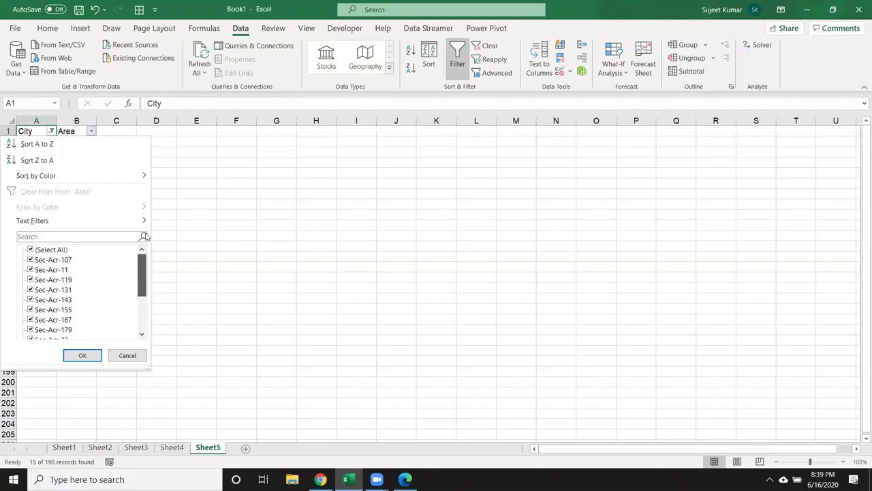
{"action": "key", "text": "Escape"}
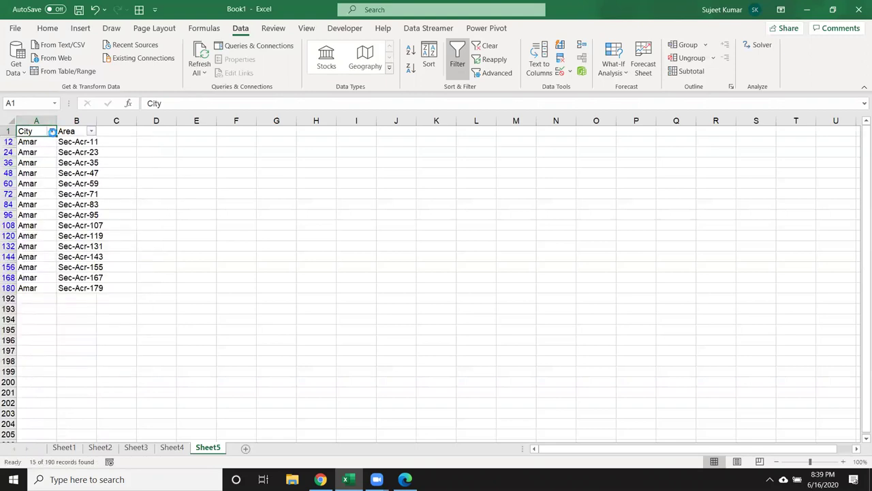
{"action": "left_click", "coordinate": [51, 131]}
{"action": "left_click", "coordinate": [33, 270]}
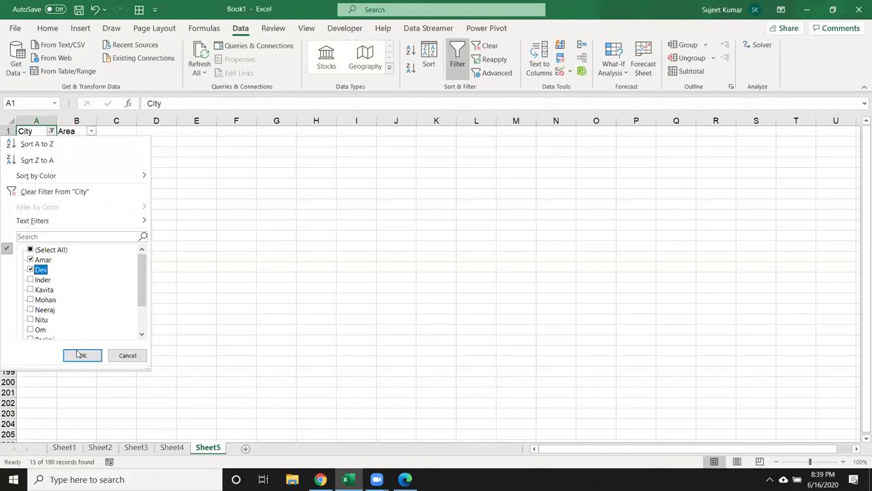
{"action": "left_click", "coordinate": [33, 260]}
{"action": "left_click", "coordinate": [83, 355]}
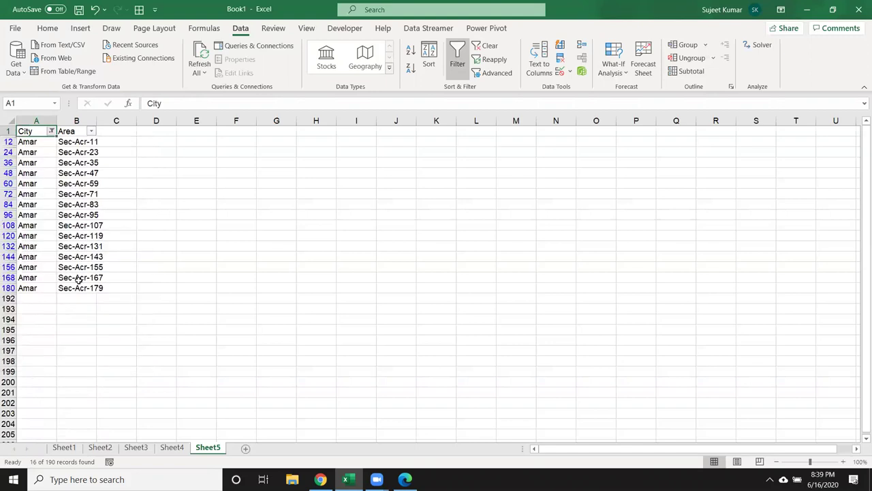
Clear the City filter so all rows show again
{"action": "left_click", "coordinate": [88, 139]}
{"action": "left_click", "coordinate": [51, 131]}
{"action": "scroll", "coordinate": [68, 280], "scroll_direction": "down", "scroll_amount": 2}
{"action": "scroll", "coordinate": [68, 279], "scroll_direction": "up", "scroll_amount": 2}
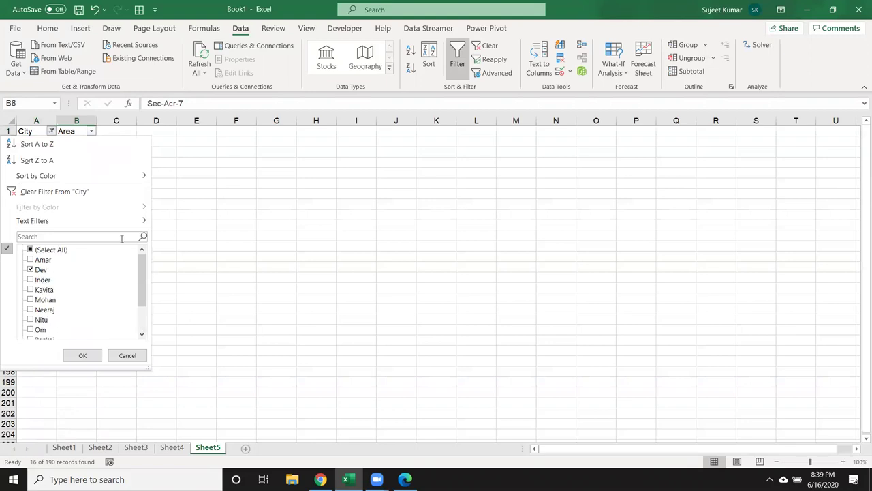
{"action": "left_click", "coordinate": [107, 192]}
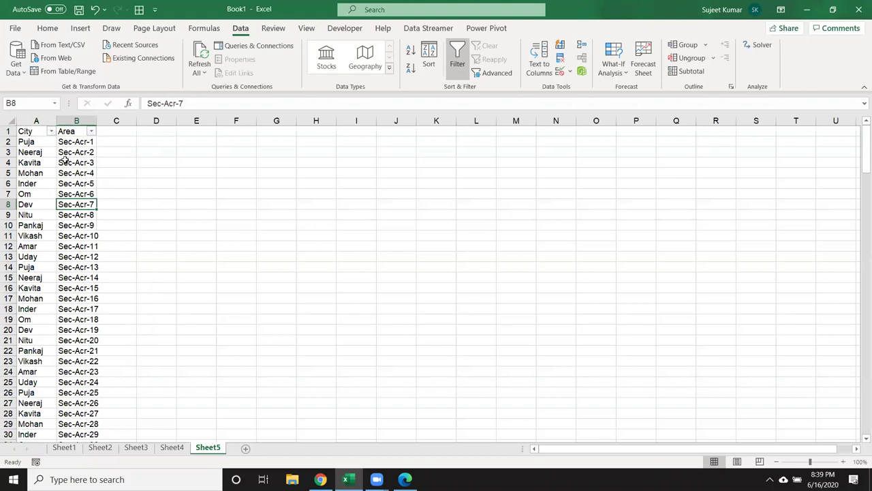
{"action": "left_click_drag", "start_coordinate": [35, 118], "coordinate": [76, 121]}
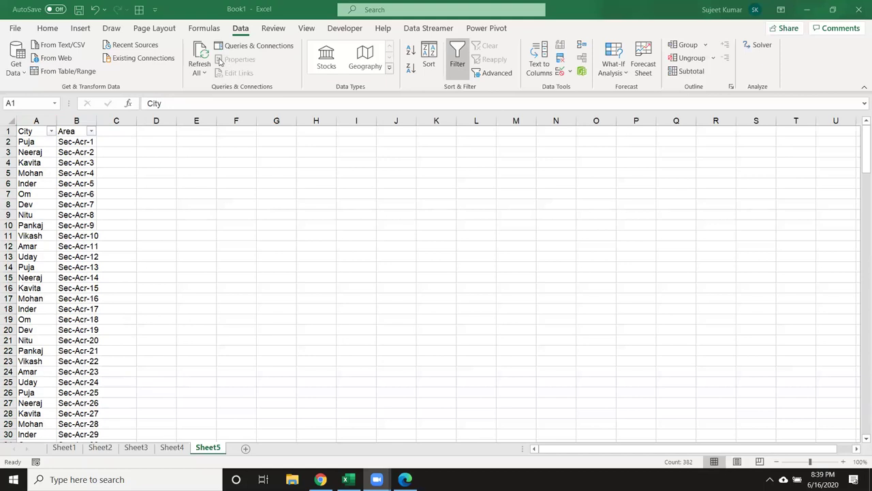
Back on Sheet4, set F2 to Delhi and check G2 offers South through NCR
{"action": "left_click", "coordinate": [174, 449], "text": "ctrl"}
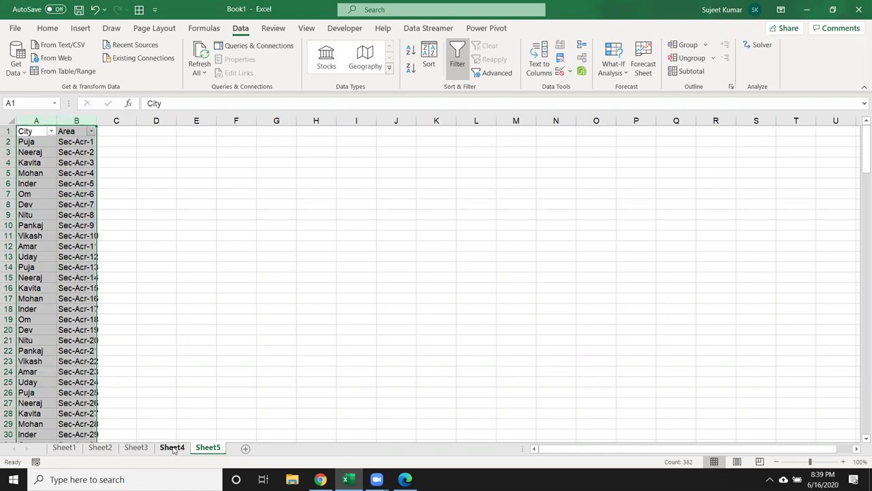
{"action": "left_click", "coordinate": [173, 449]}
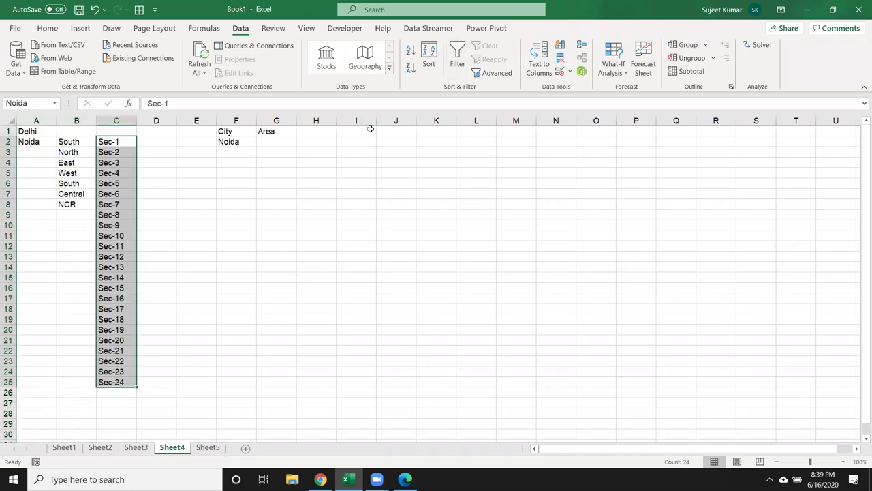
{"action": "left_click", "coordinate": [232, 141]}
{"action": "left_click", "coordinate": [261, 142]}
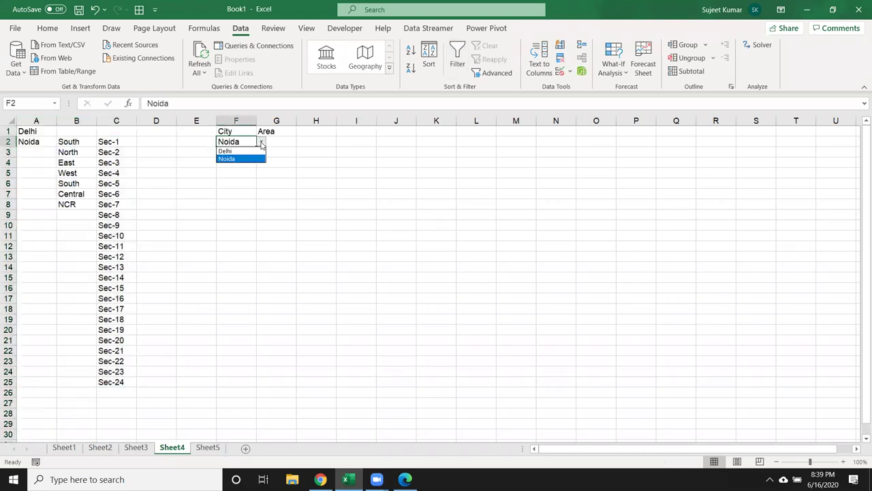
{"action": "left_click", "coordinate": [257, 151]}
{"action": "left_click", "coordinate": [286, 141]}
{"action": "left_click", "coordinate": [301, 141]}
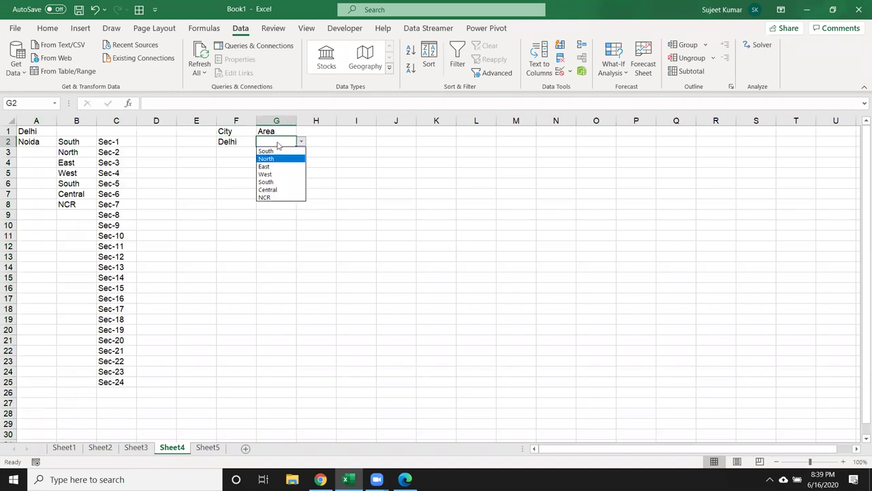
{"action": "key", "text": "Escape"}
{"action": "mouse_move", "coordinate": [28, 131]}
{"action": "left_mouse_down"}
{"action": "mouse_move", "coordinate": [112, 330]}
{"action": "mouse_move", "coordinate": [134, 326]}
{"action": "left_mouse_up"}
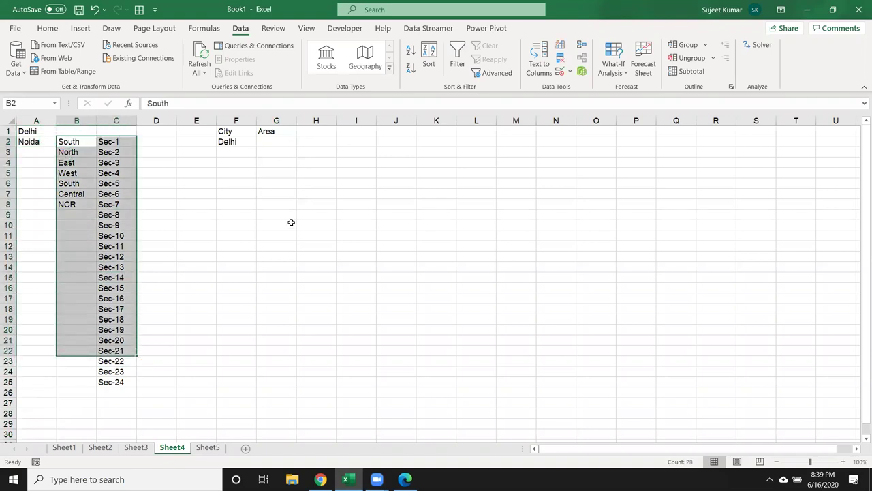
On Sheet5, type City in F2 and Area in G2
{"action": "left_click", "coordinate": [208, 447]}
{"action": "left_click", "coordinate": [38, 140]}
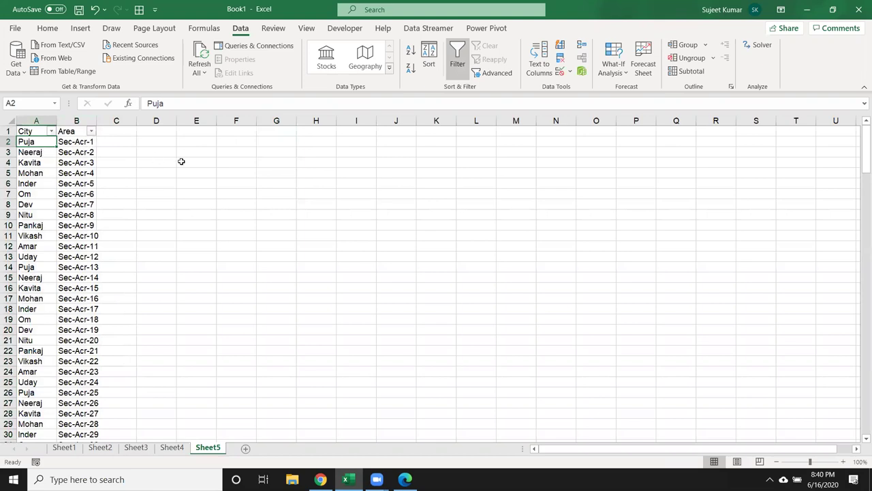
{"action": "left_click", "coordinate": [229, 143]}
{"action": "type", "text": "City"}
{"action": "key", "text": "Tab"}
{"action": "type", "text": "A"}
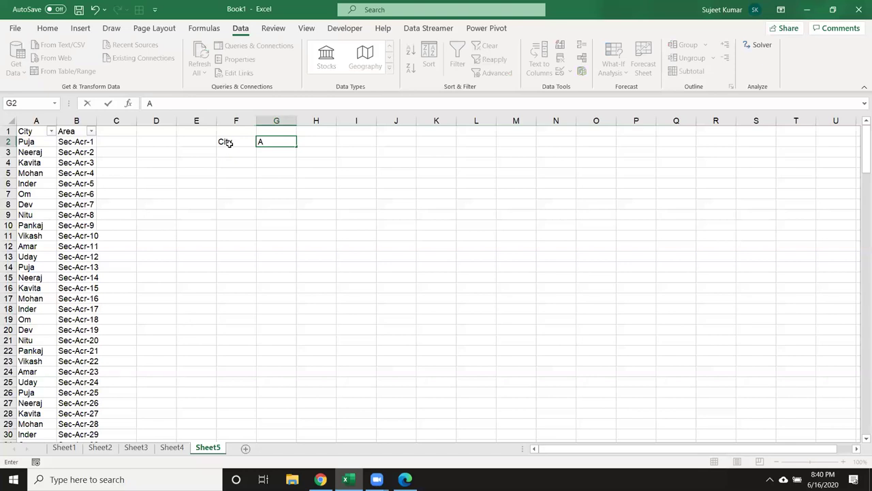
{"action": "type", "text": "rea"}
{"action": "left_click", "coordinate": [242, 184]}
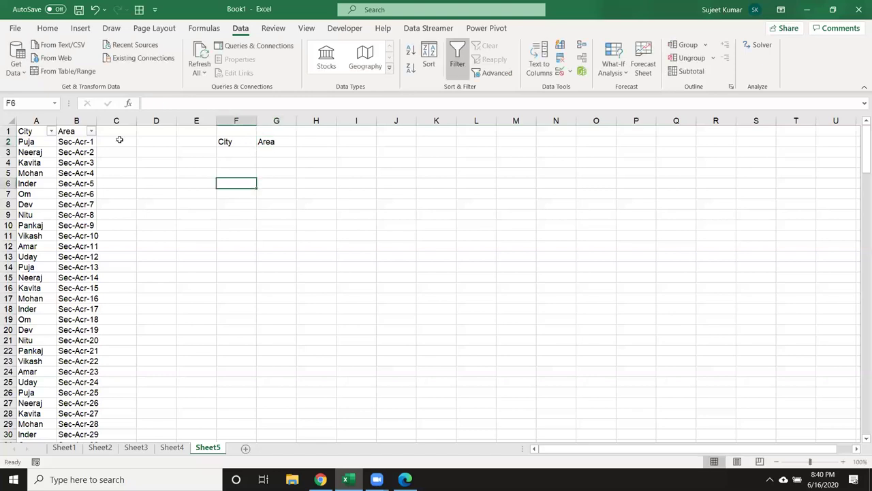
{"action": "left_click", "coordinate": [36, 120]}
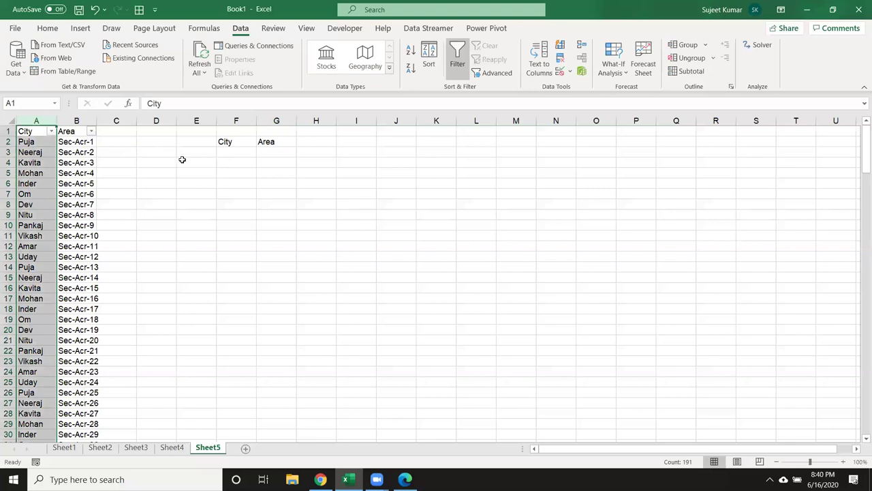
On Sheet4, set the City dropdown in F2 to Noida
{"action": "left_click", "coordinate": [172, 447]}
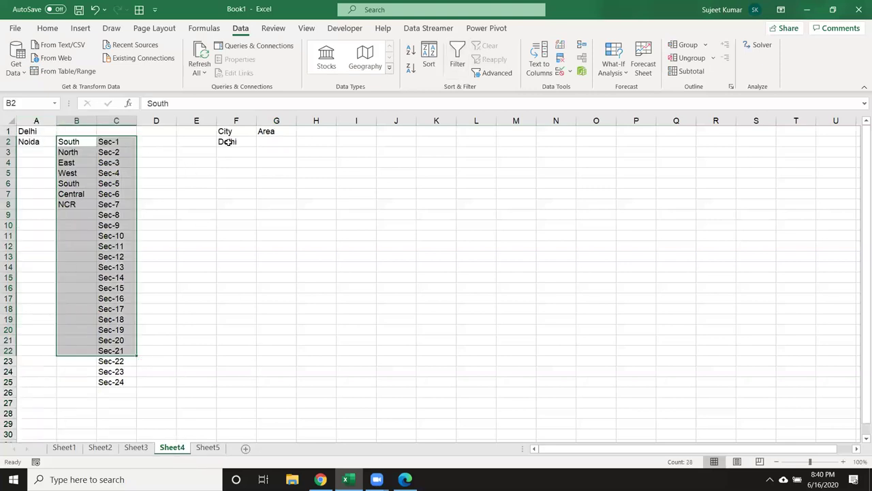
{"action": "left_click", "coordinate": [230, 143]}
{"action": "left_click", "coordinate": [260, 145]}
{"action": "left_click", "coordinate": [238, 144]}
{"action": "left_click", "coordinate": [261, 142]}
{"action": "left_click", "coordinate": [251, 160]}
Check that G2's Area dropdown now lists the Sec-1 onward sectors, choosing nothing
{"action": "left_click", "coordinate": [276, 144]}
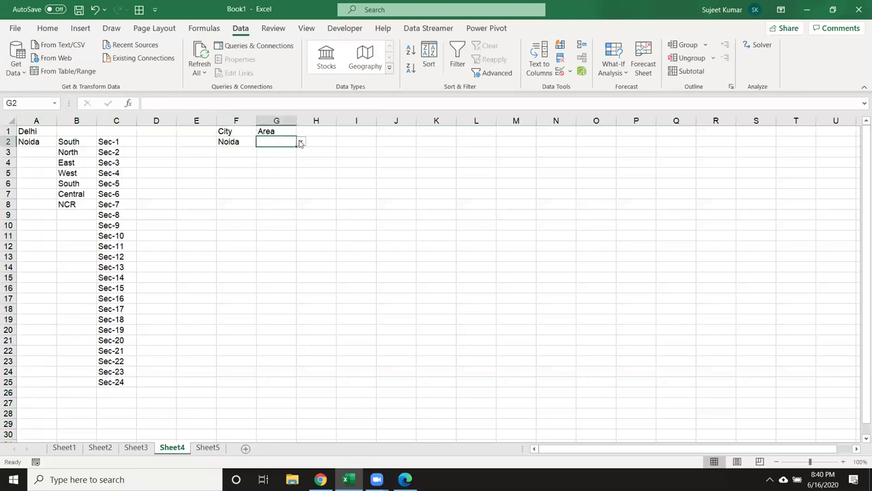
{"action": "left_click", "coordinate": [300, 142]}
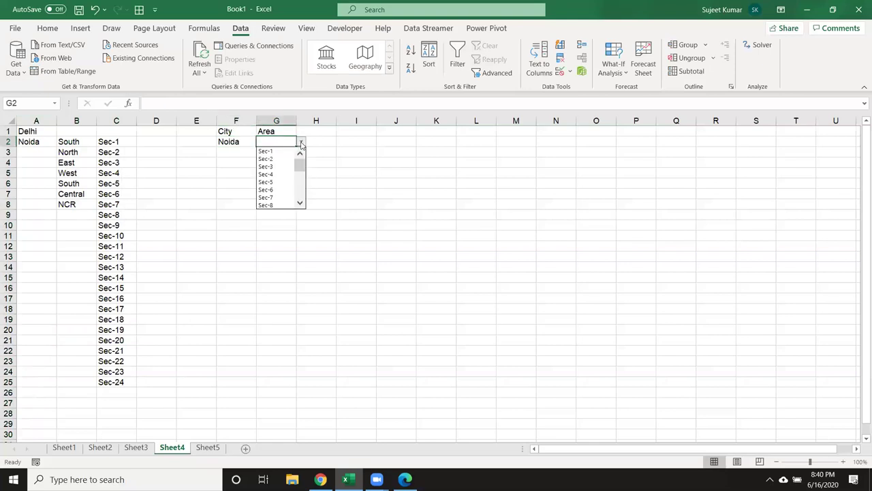
{"action": "left_click", "coordinate": [354, 151]}
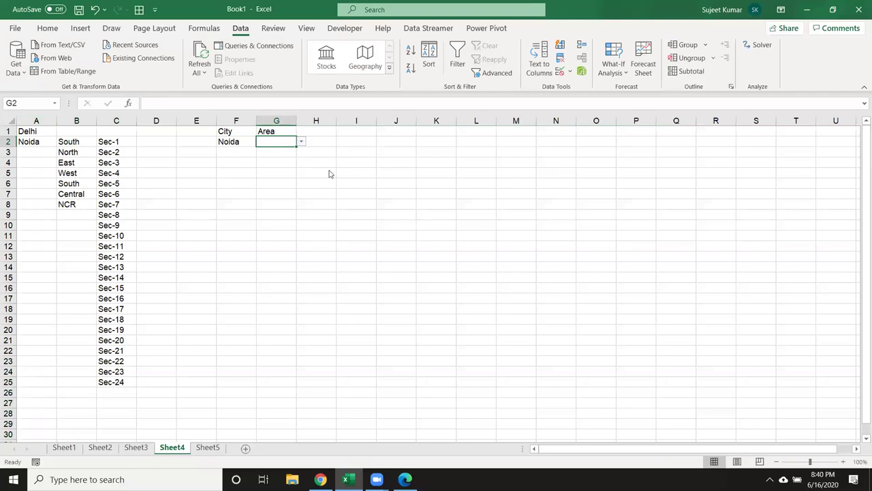